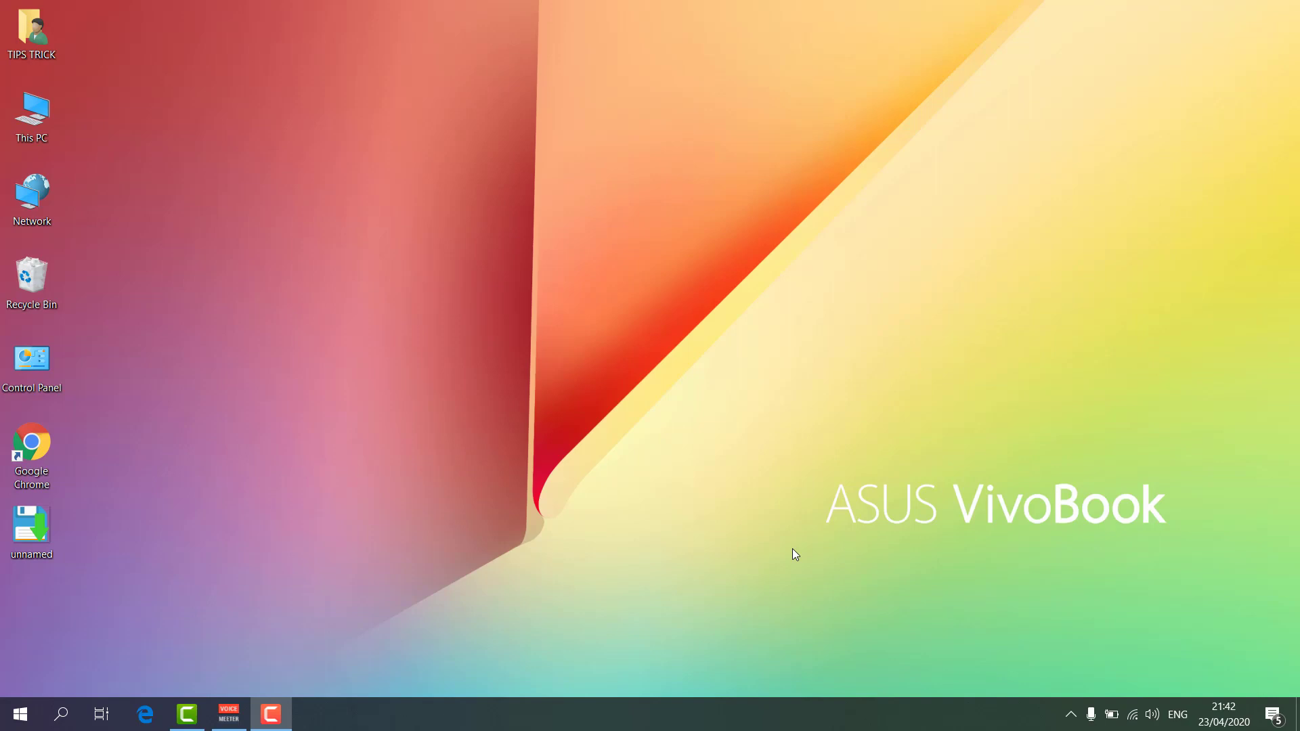
pyautogui.doubleClick(49, 457)
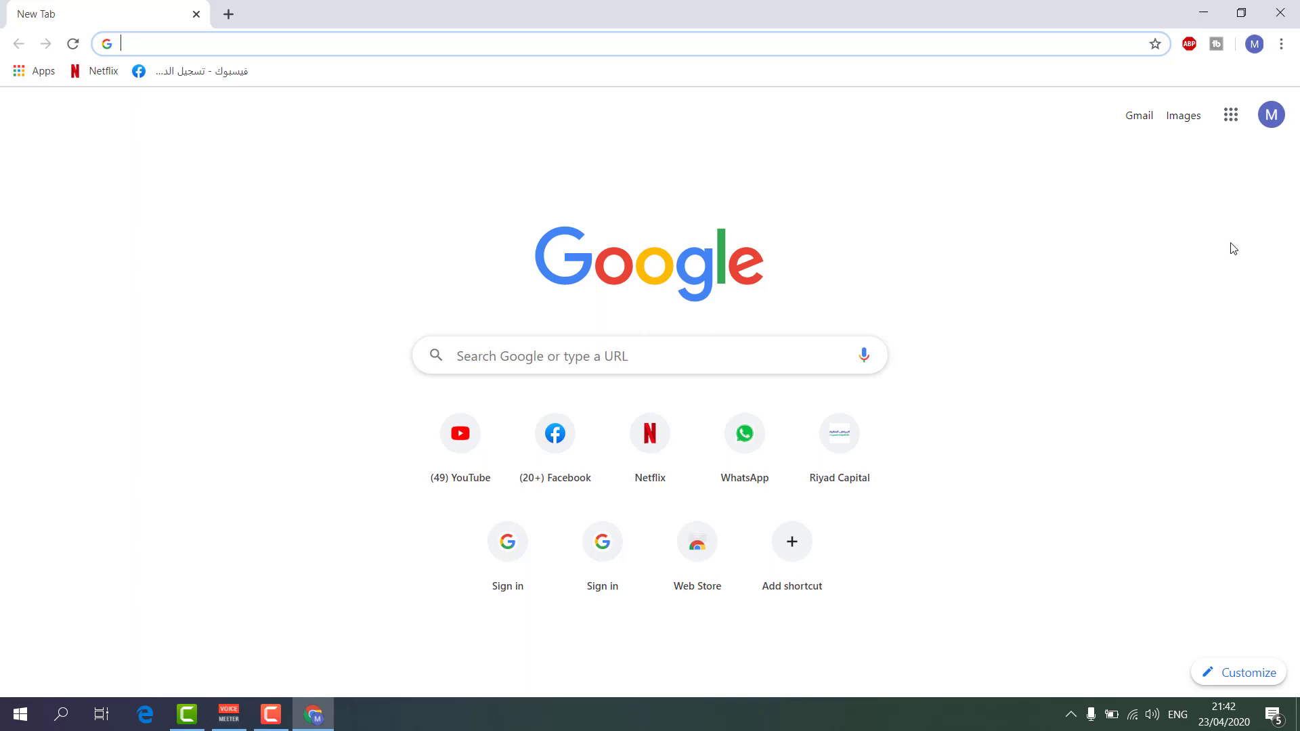
pyautogui.click(1231, 127)
pyautogui.scroll(-3, 1240, 251)
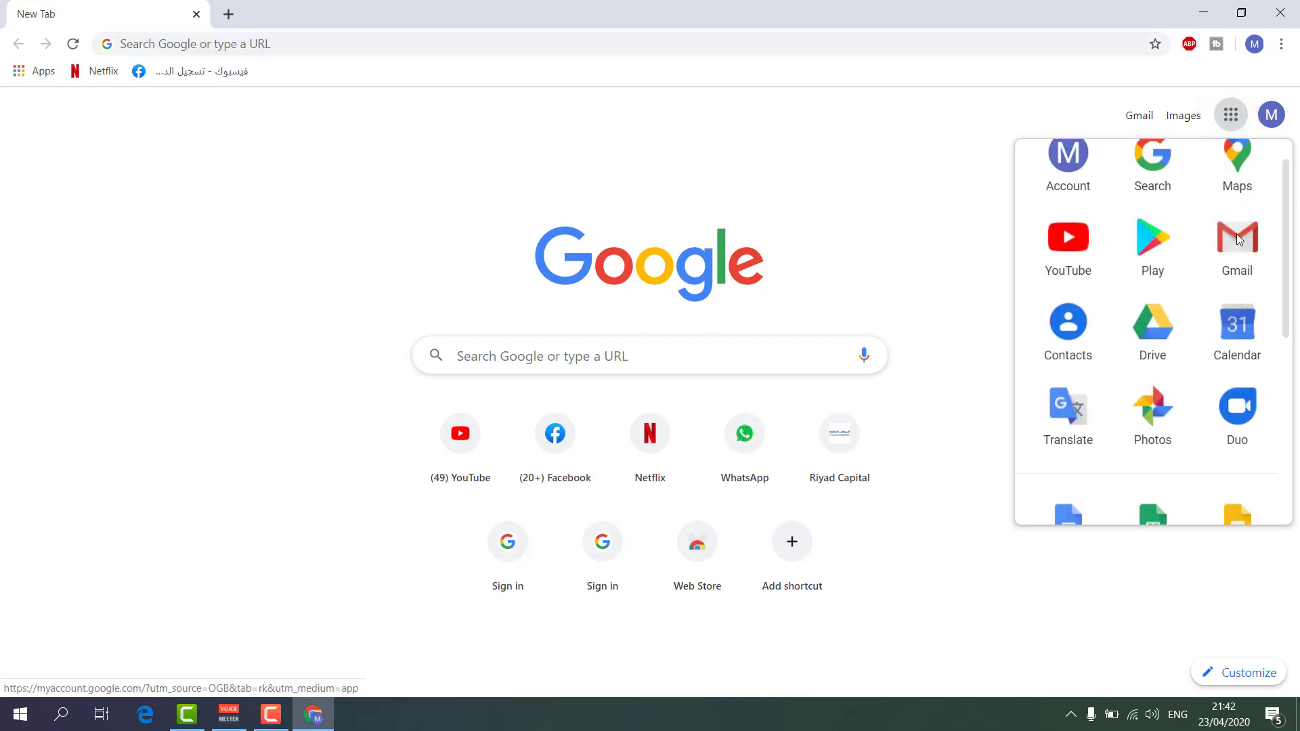
pyautogui.scroll(-2, 1243, 264)
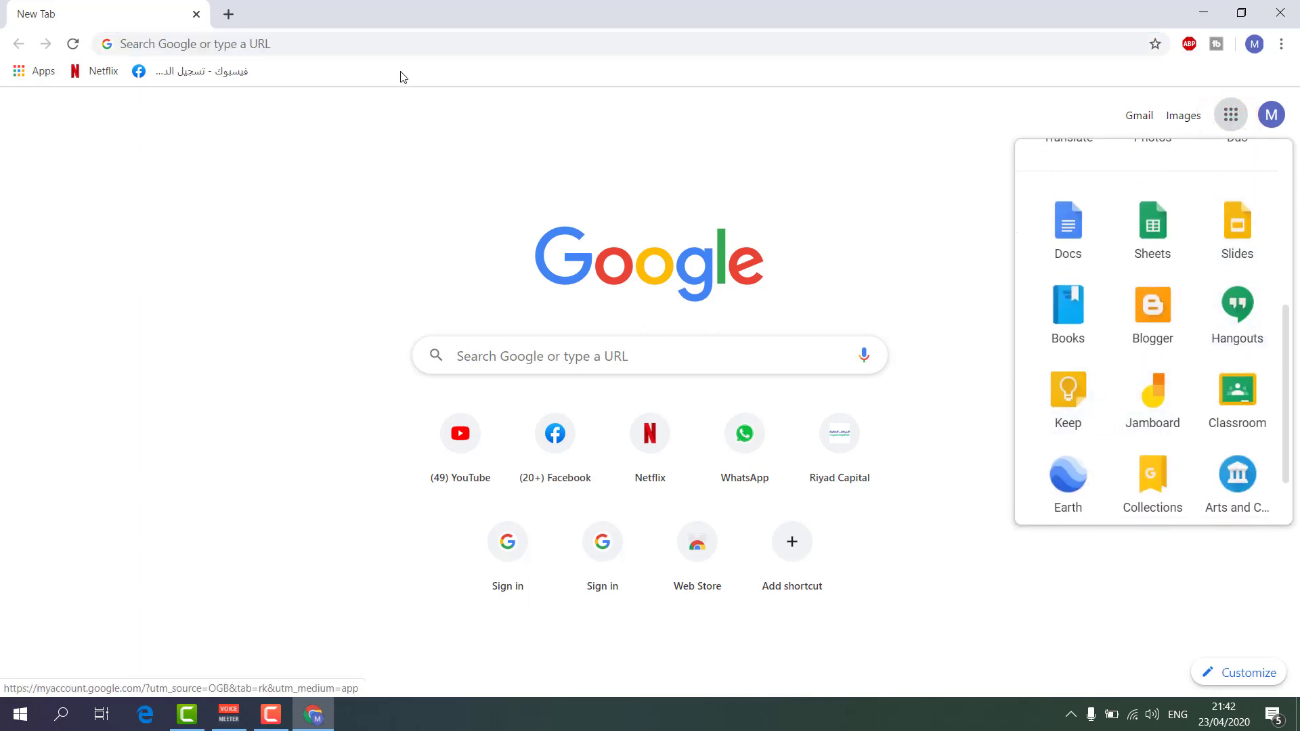
pyautogui.click(240, 42)
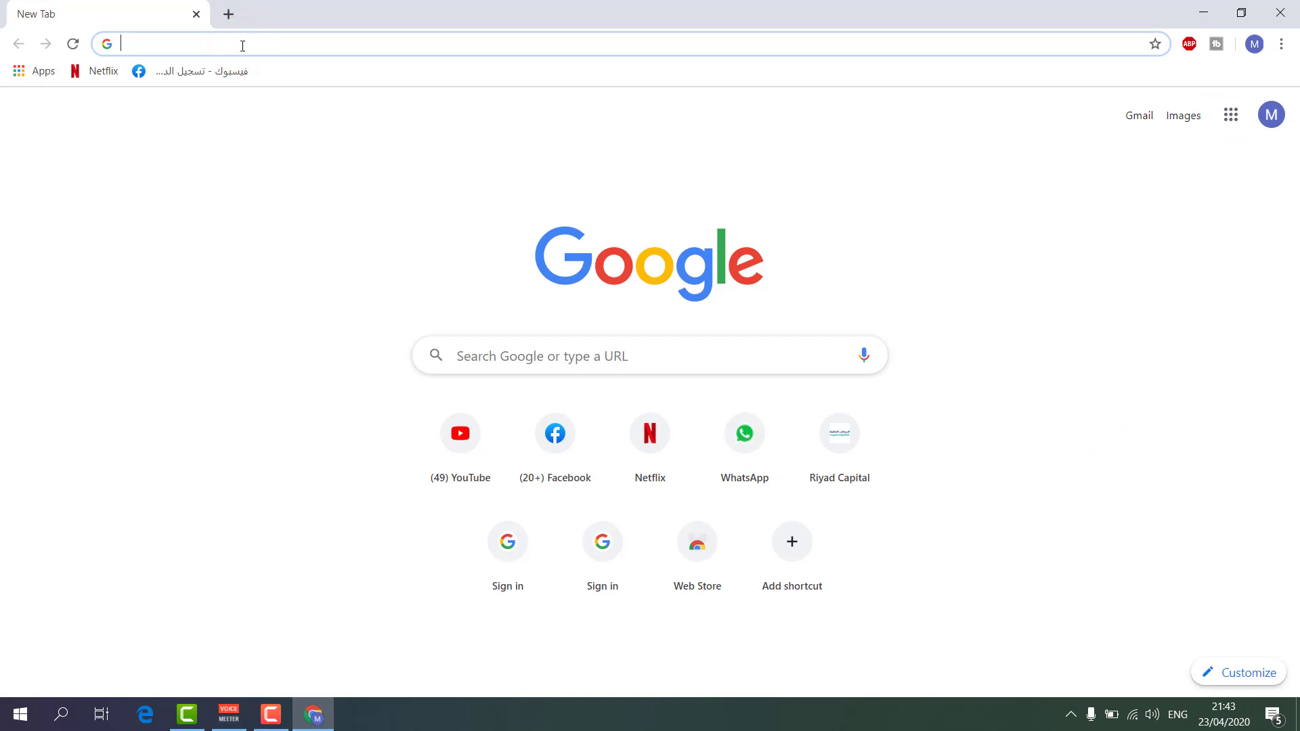
pyautogui.write('https://keep.google.com/')
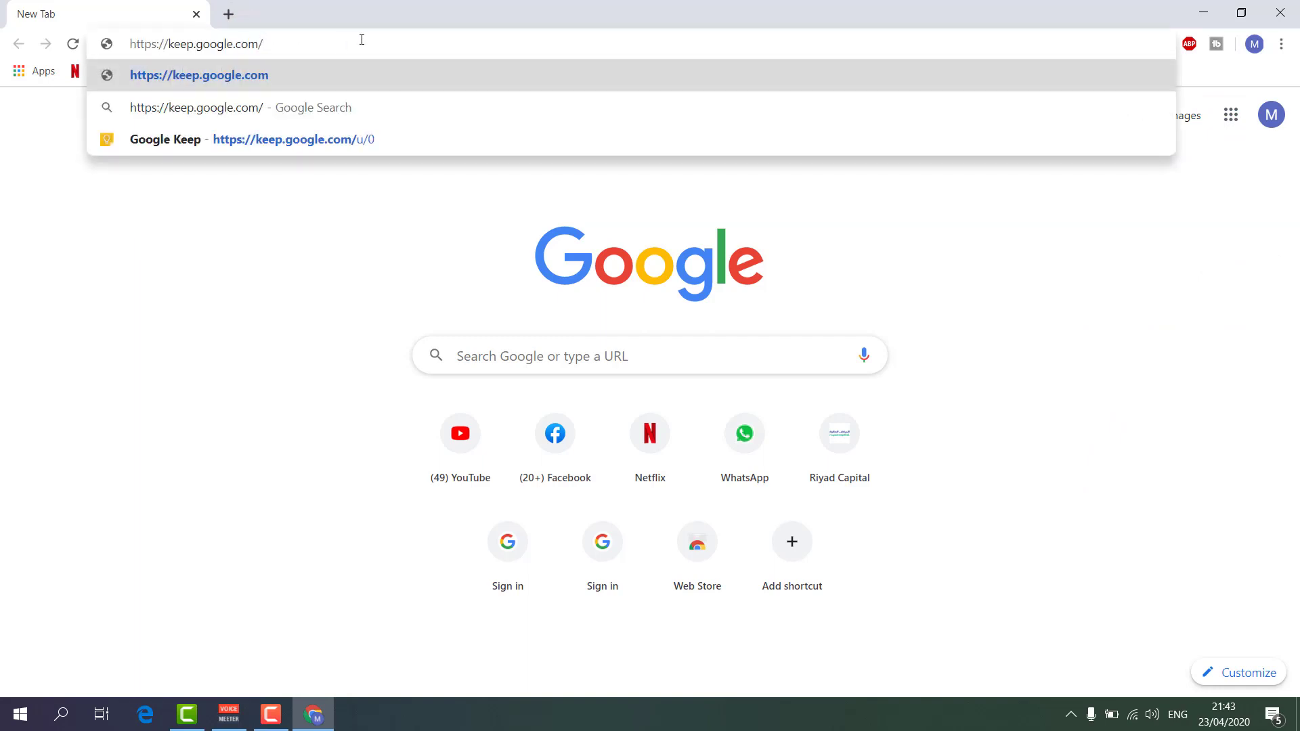
pyautogui.press('Return')
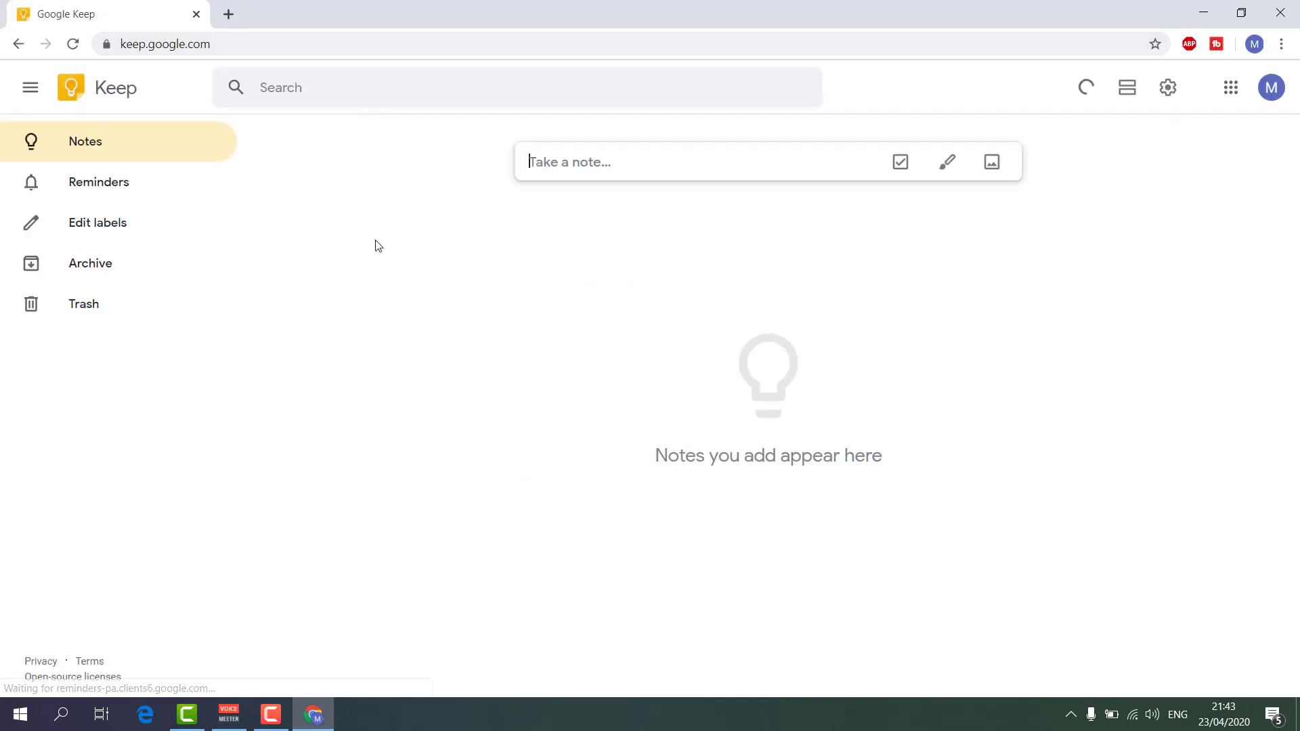
# Drag the Keep tile beside Photos in the Google apps grid, then close the extra tab.
pyautogui.click(231, 14)
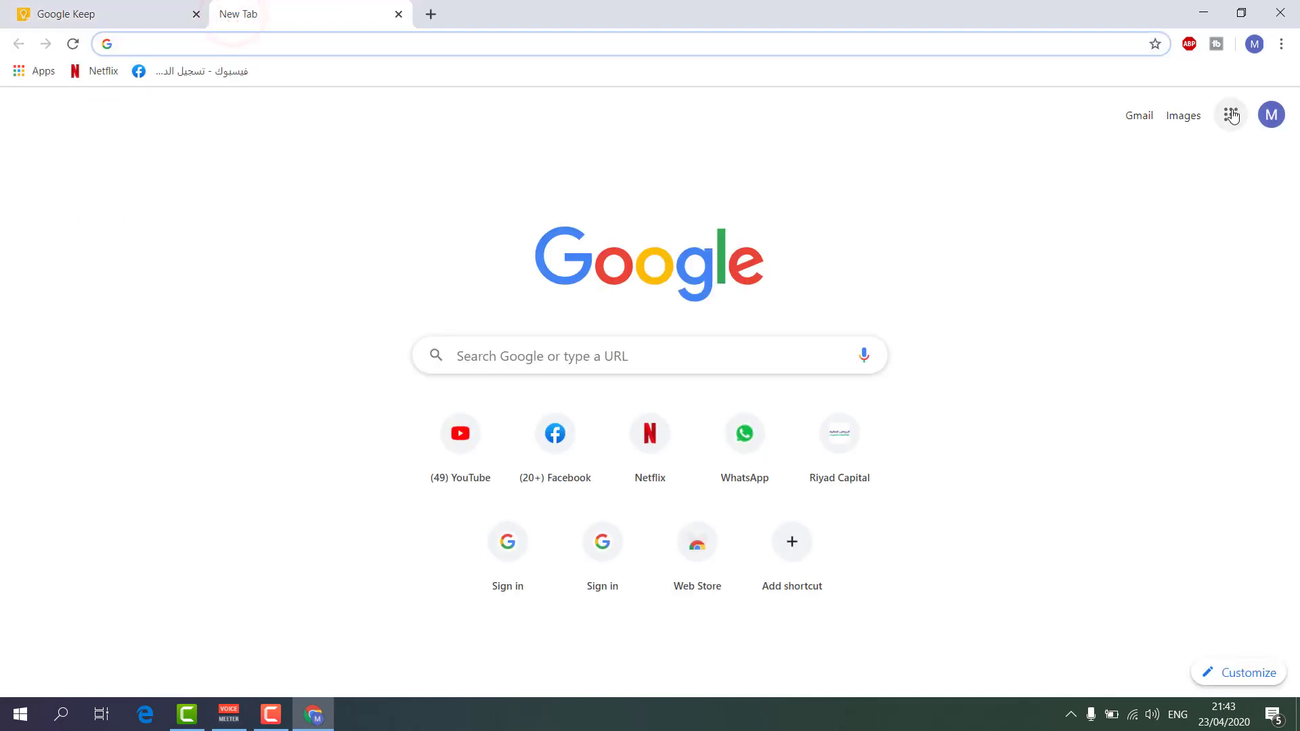
pyautogui.click(1231, 115)
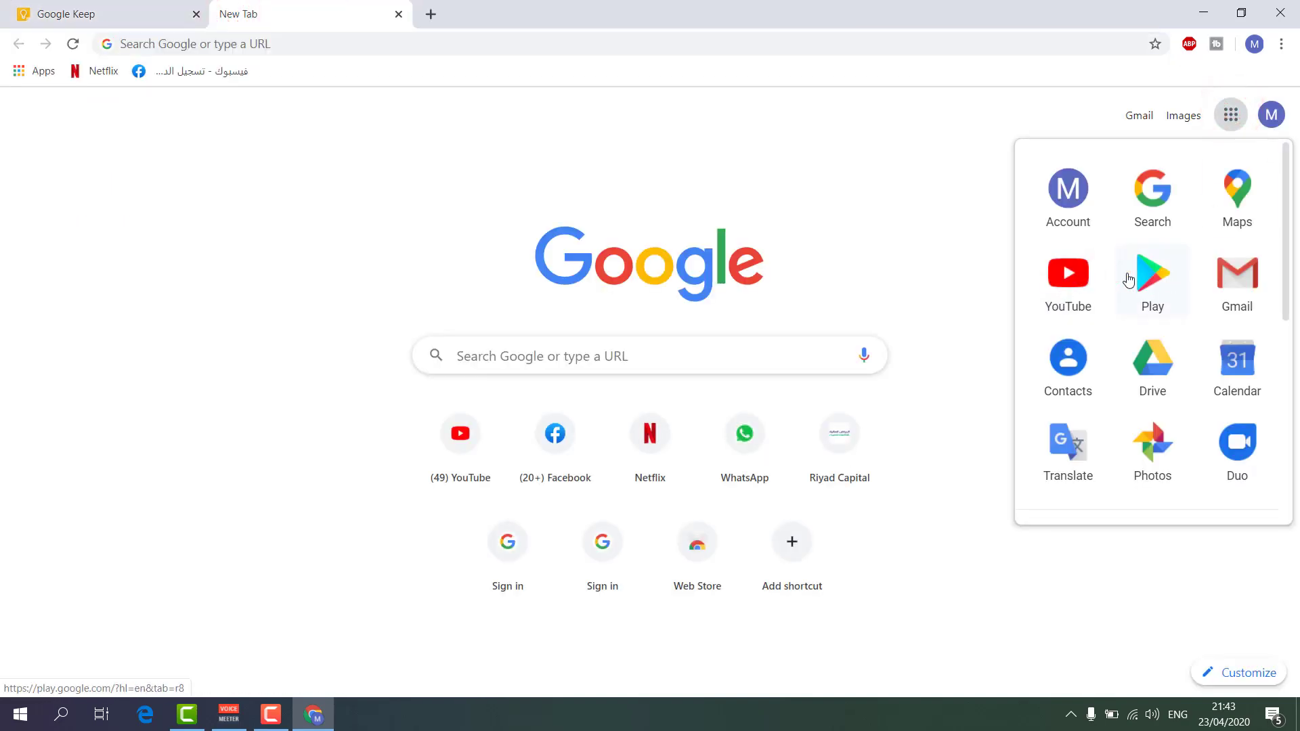
pyautogui.scroll(-5, 1177, 325)
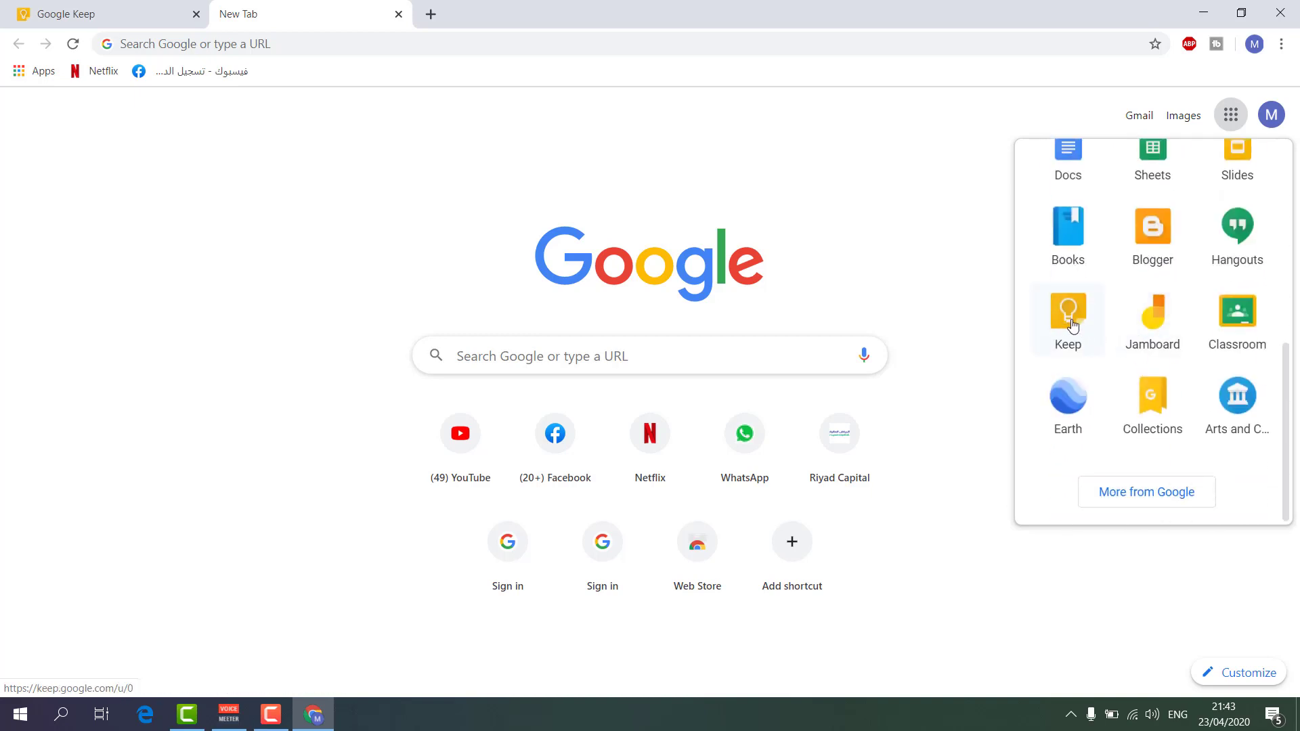
pyautogui.scroll(2, 1070, 332)
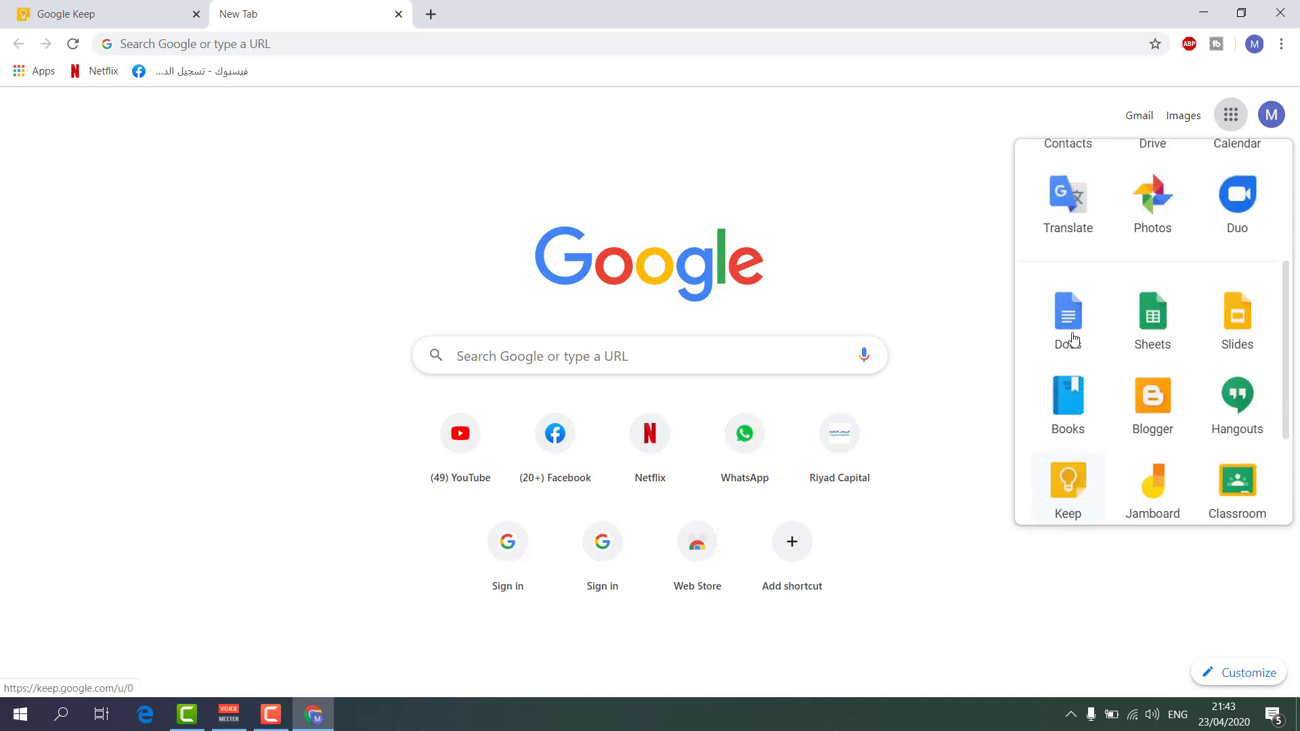
pyautogui.scroll(-1, 1077, 437)
pyautogui.moveTo(1076, 436); pyautogui.dragTo(1123, 212)
pyautogui.scroll(4, 1118, 368)
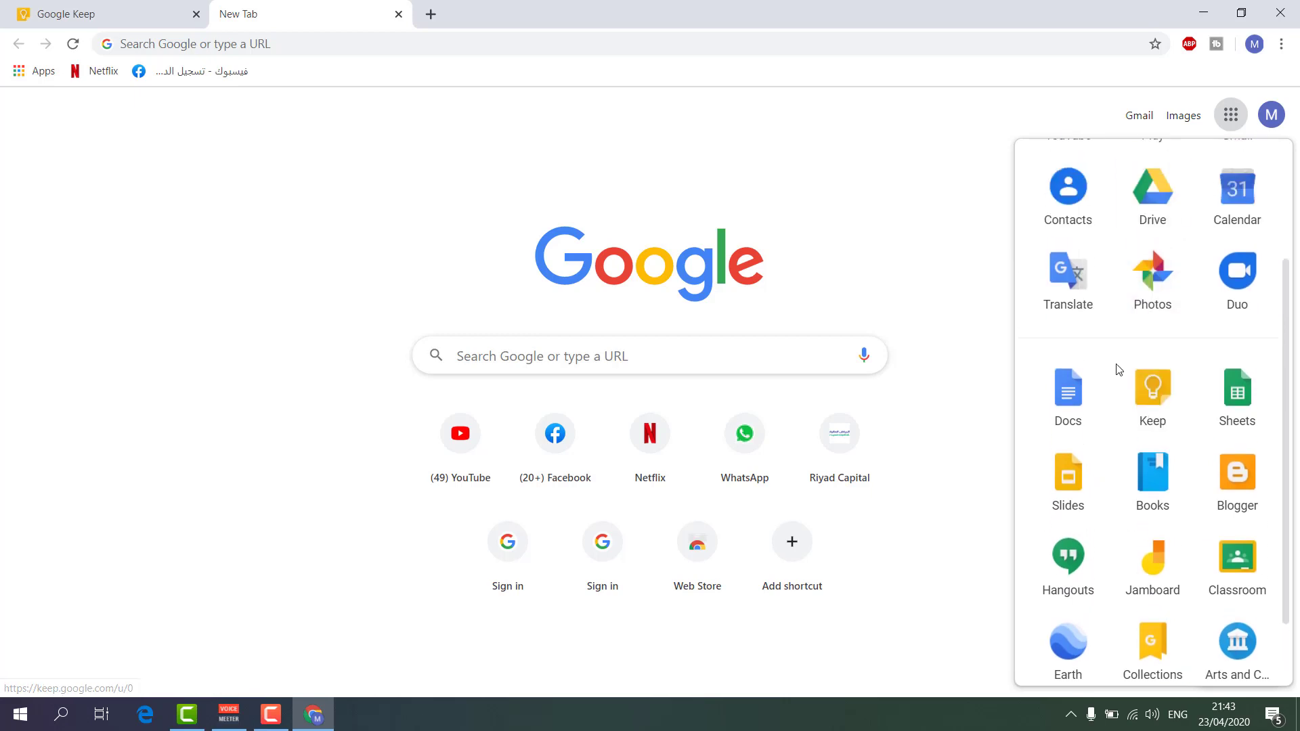
pyautogui.moveTo(1158, 525); pyautogui.dragTo(1237, 443)
pyautogui.click(223, 137)
pyautogui.click(398, 14)
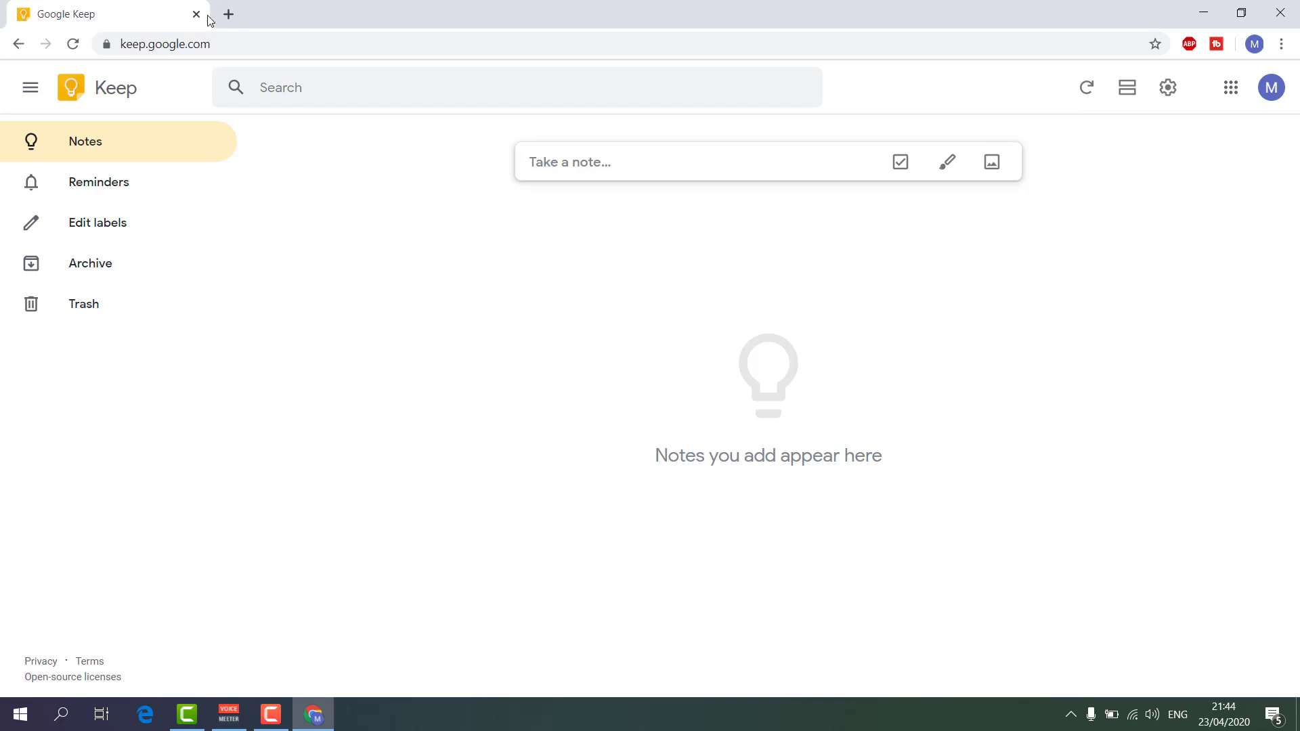
pyautogui.click(228, 14)
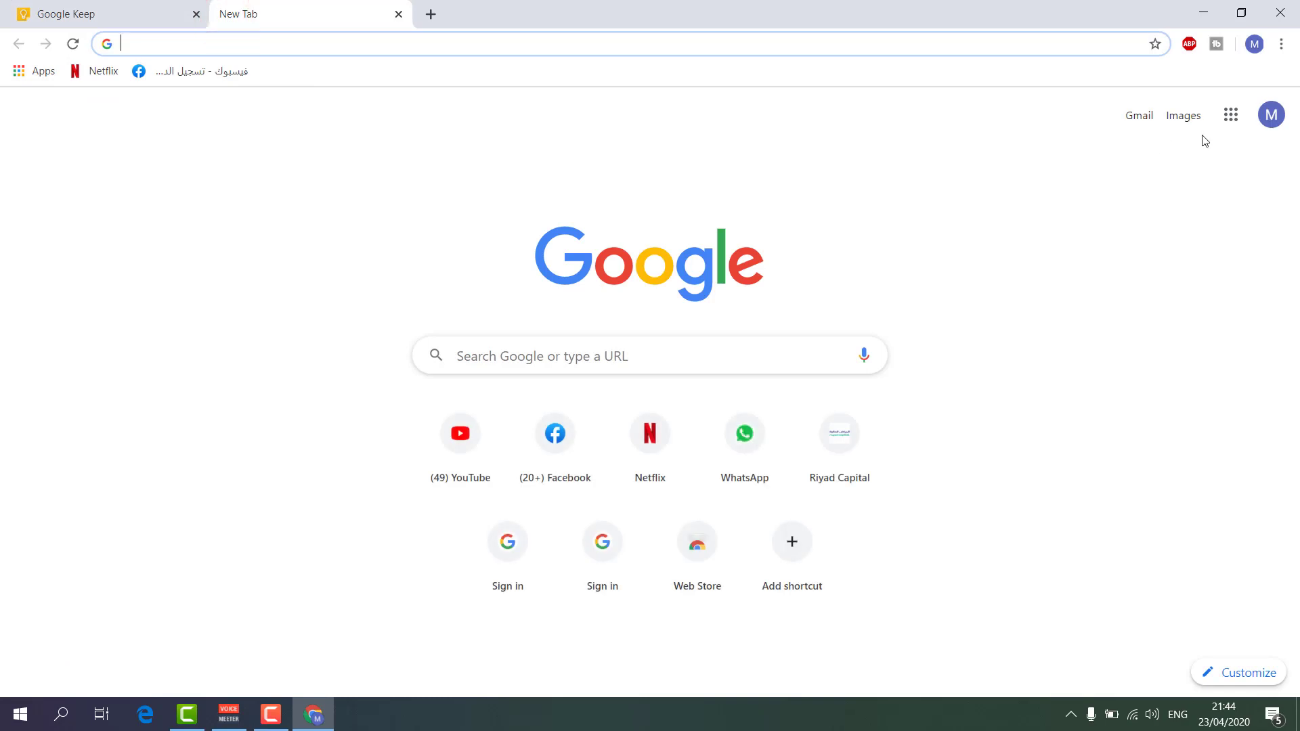
pyautogui.click(1231, 115)
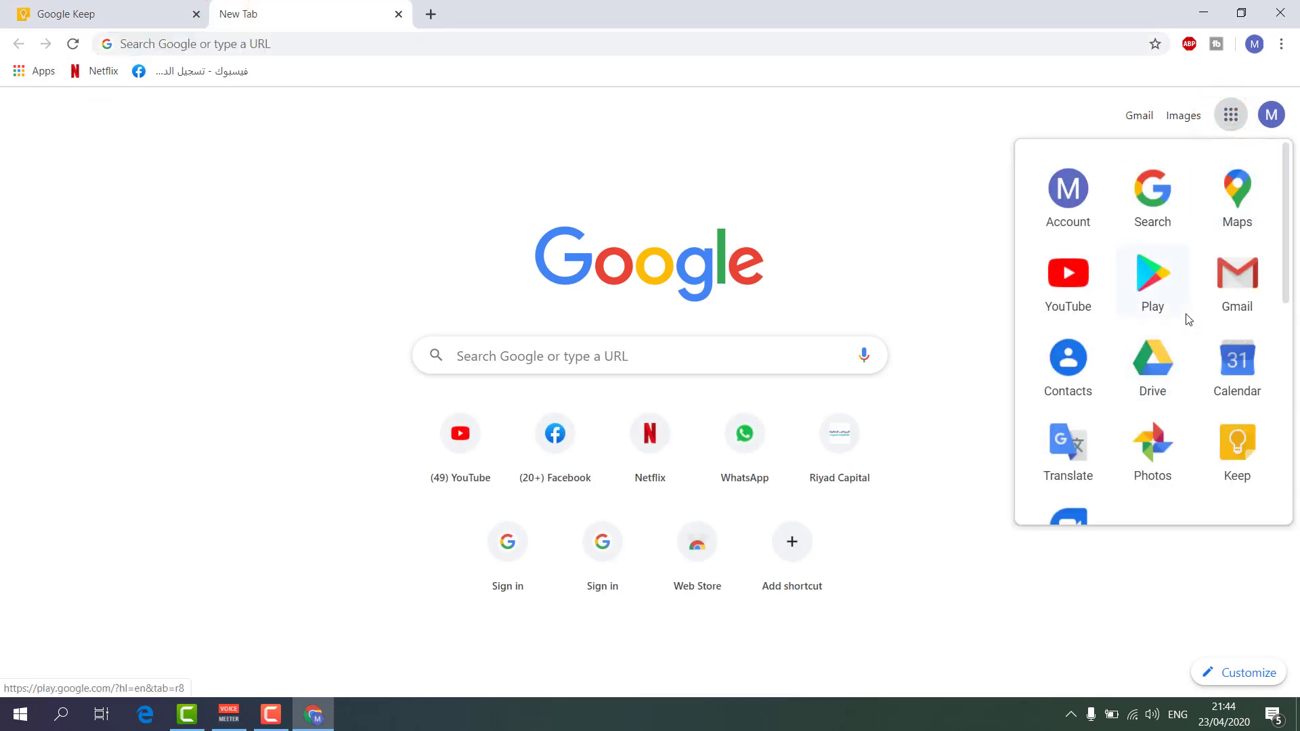
pyautogui.click(1153, 270)
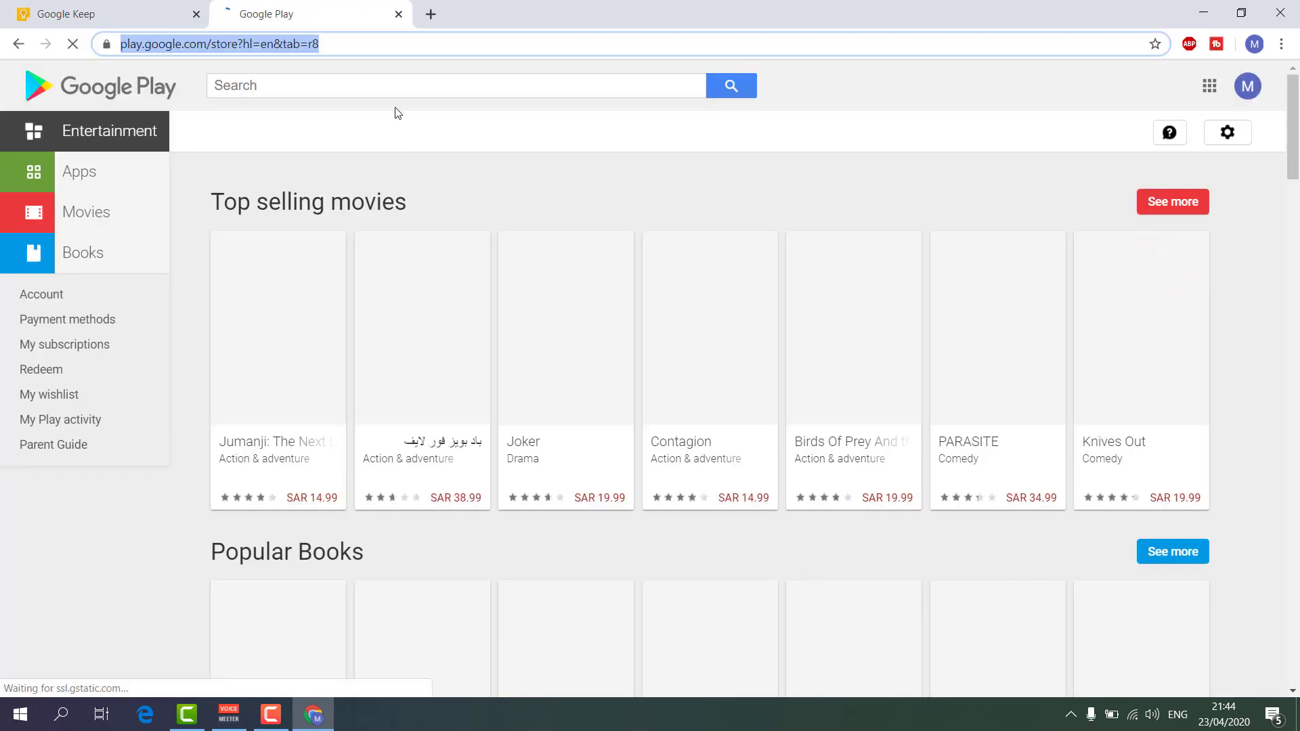
pyautogui.click(412, 79)
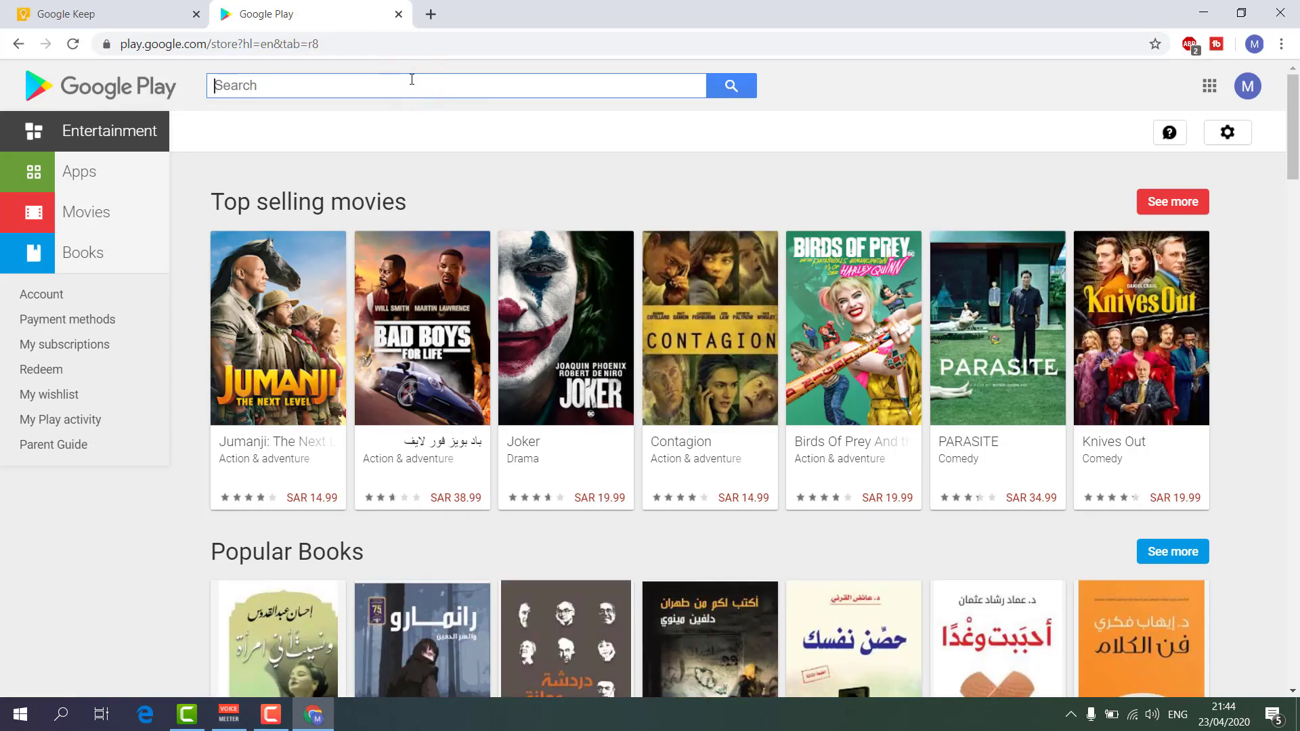
pyautogui.write('j')
pyautogui.press('BackSpace')
pyautogui.write('kkep')
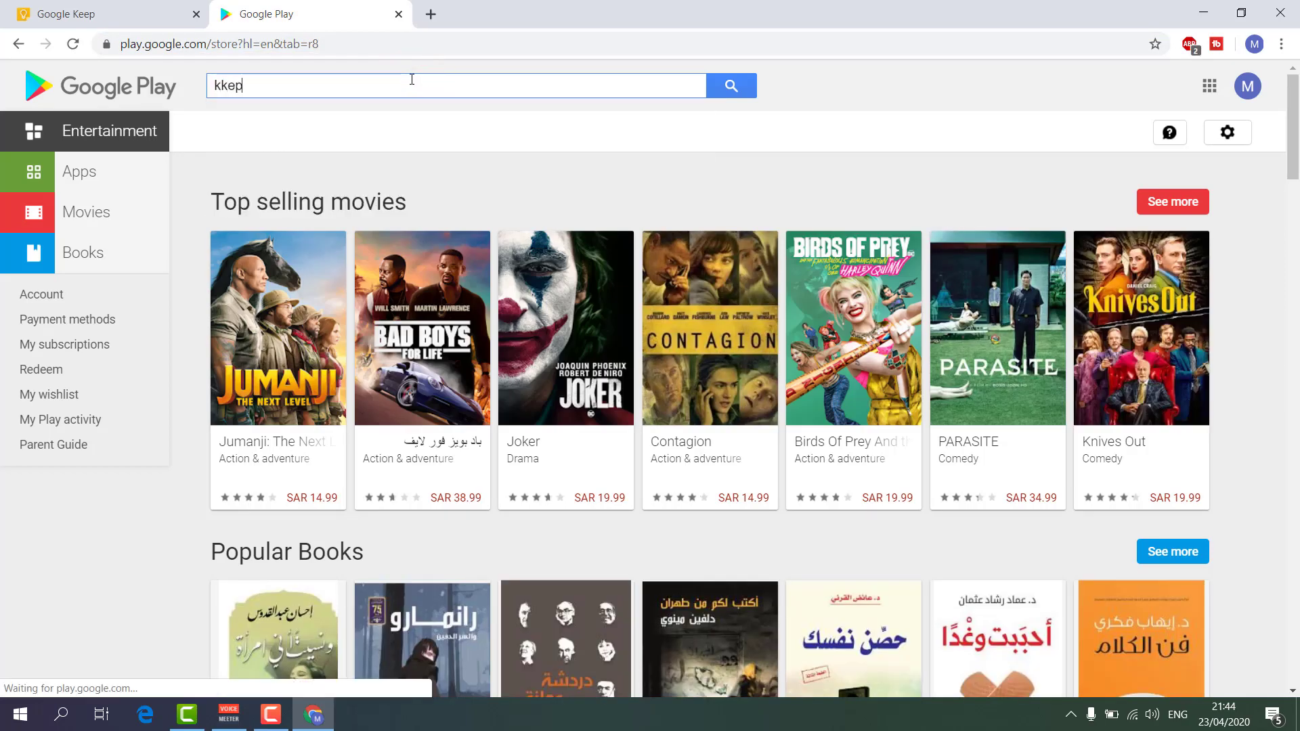
pyautogui.press('BackSpace')
pyautogui.press('BackSpace')
pyautogui.press('BackSpace')
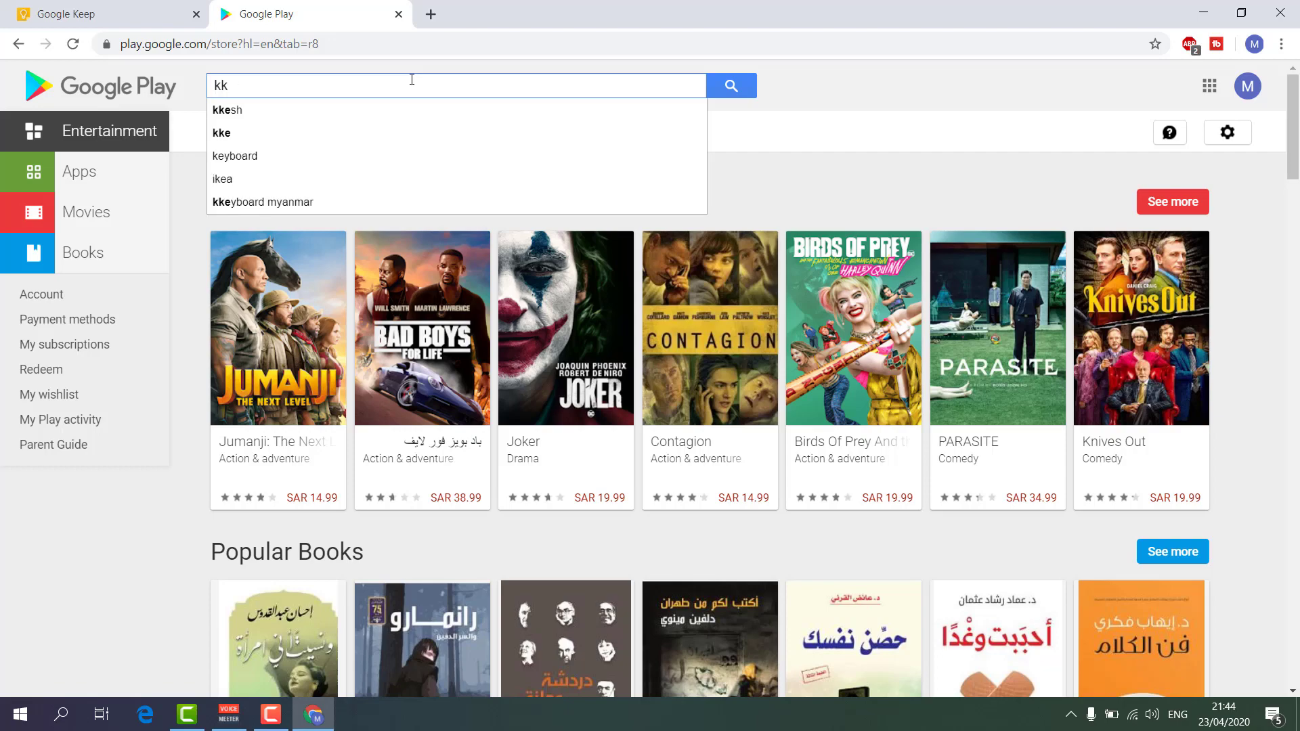
pyautogui.write('ee')
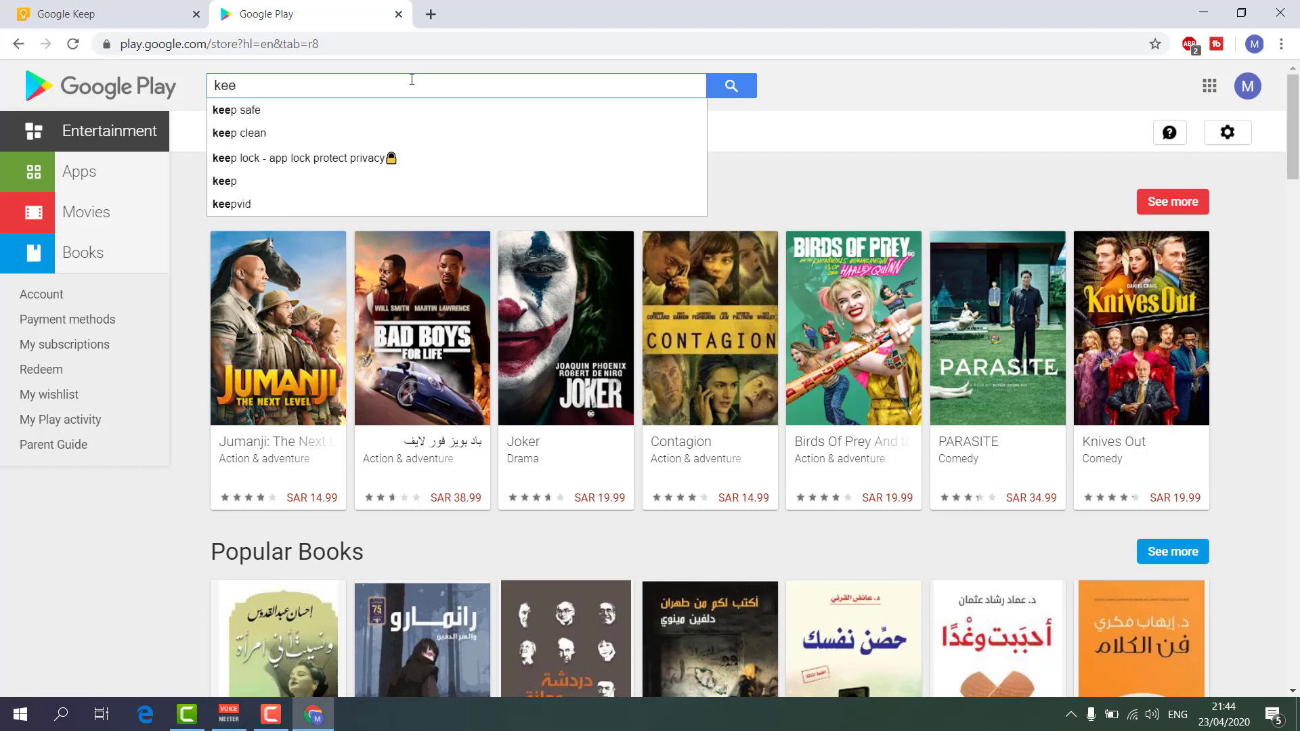
pyautogui.write('p')
pyautogui.press('Return')
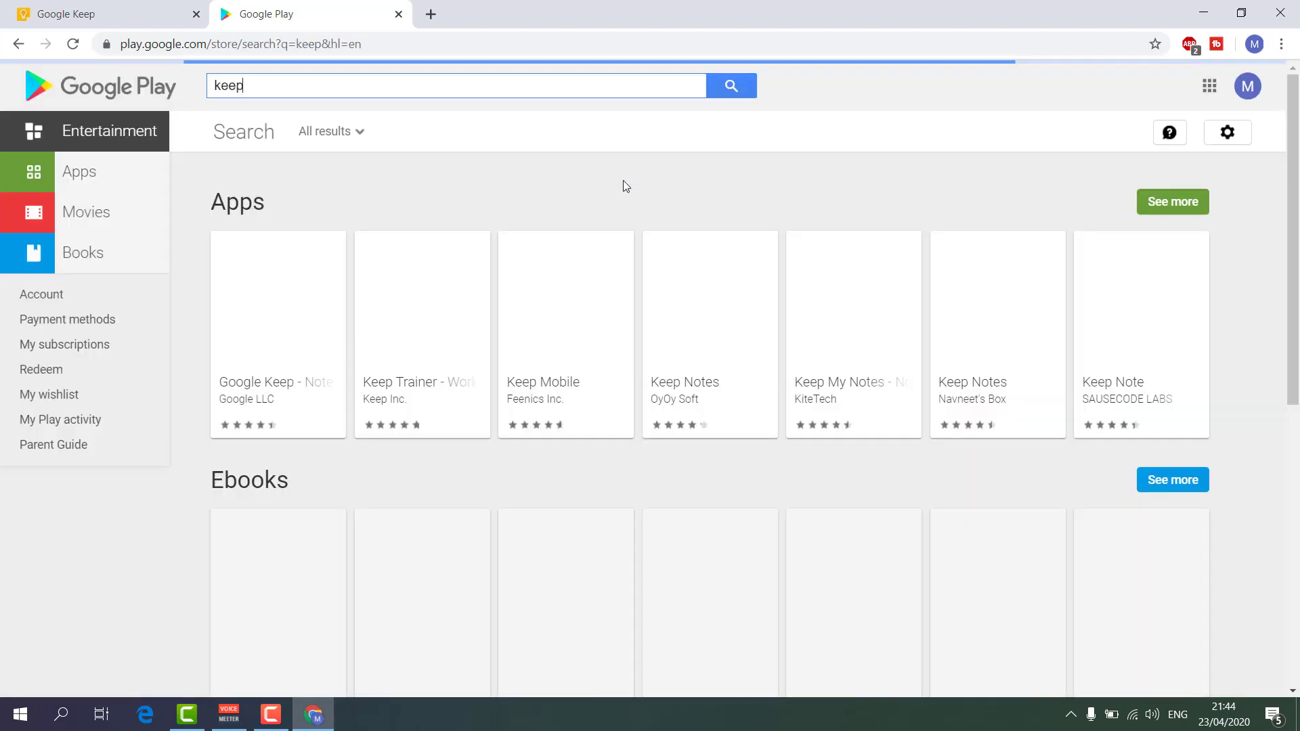
pyautogui.click(304, 380)
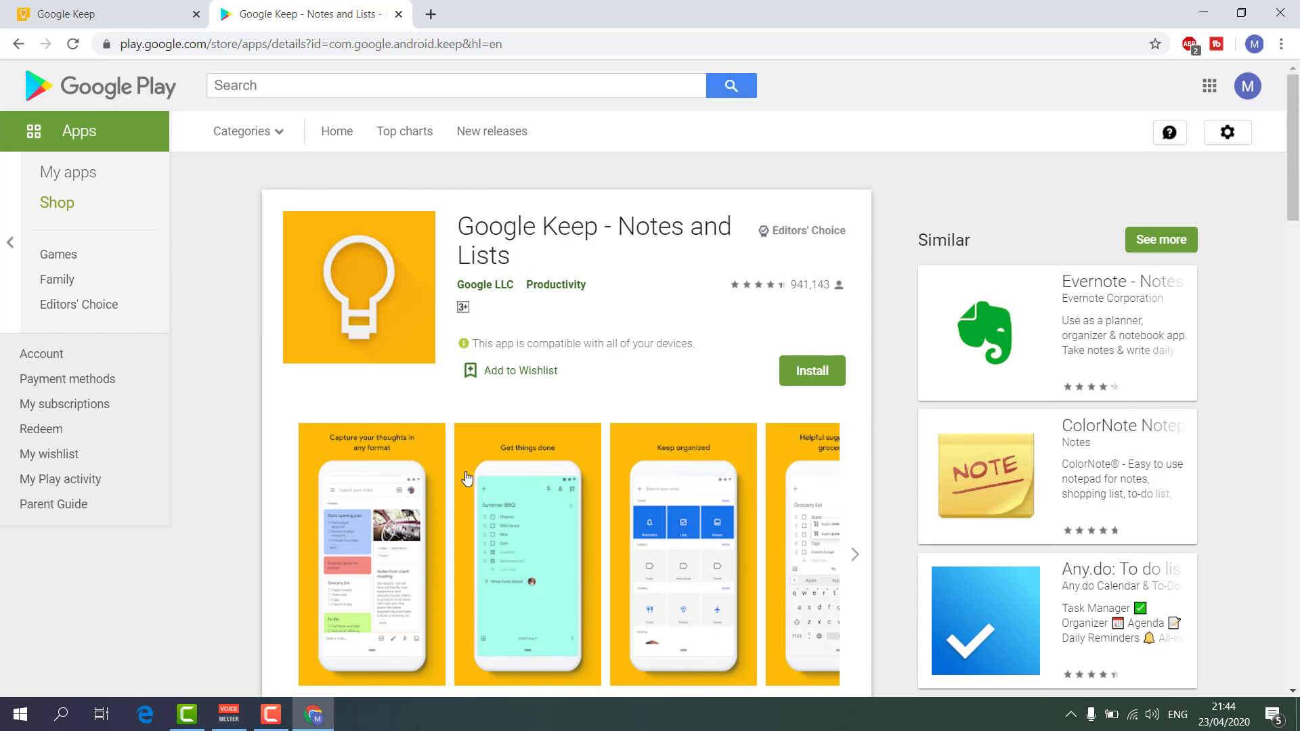
pyautogui.click(381, 568)
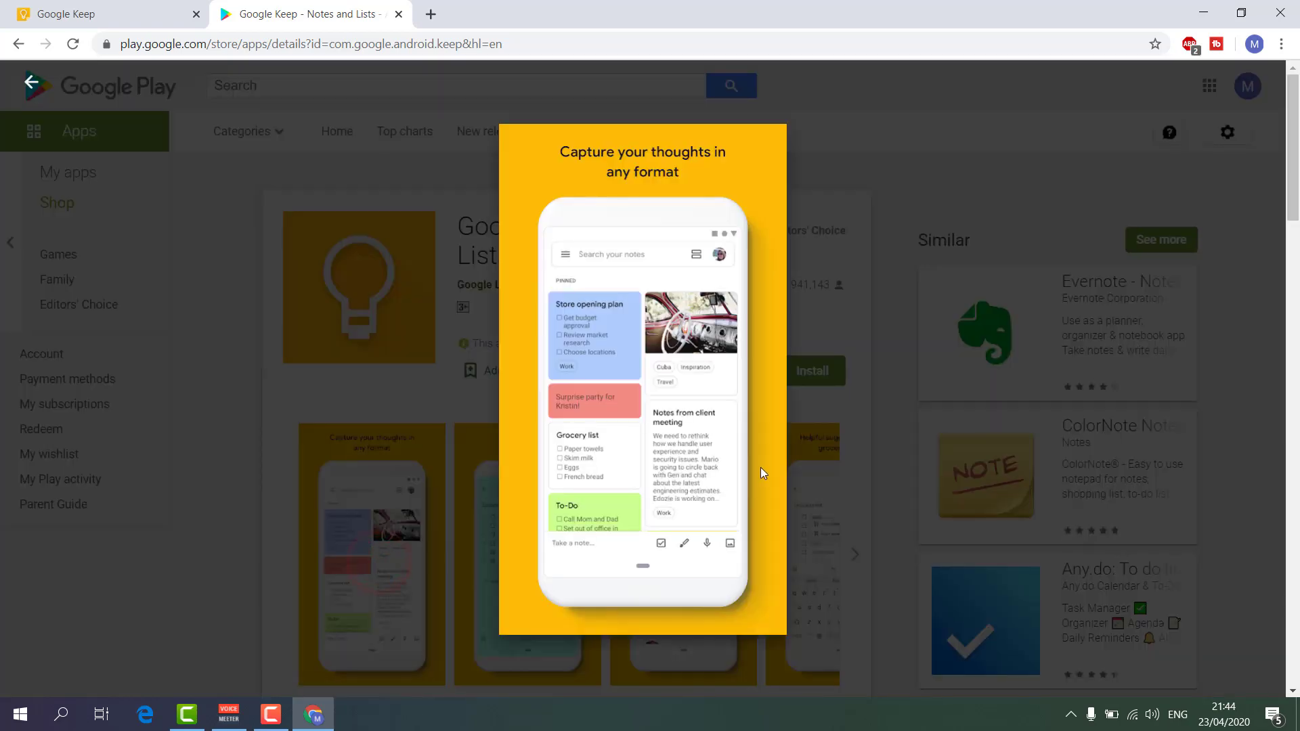
pyautogui.click(103, 14)
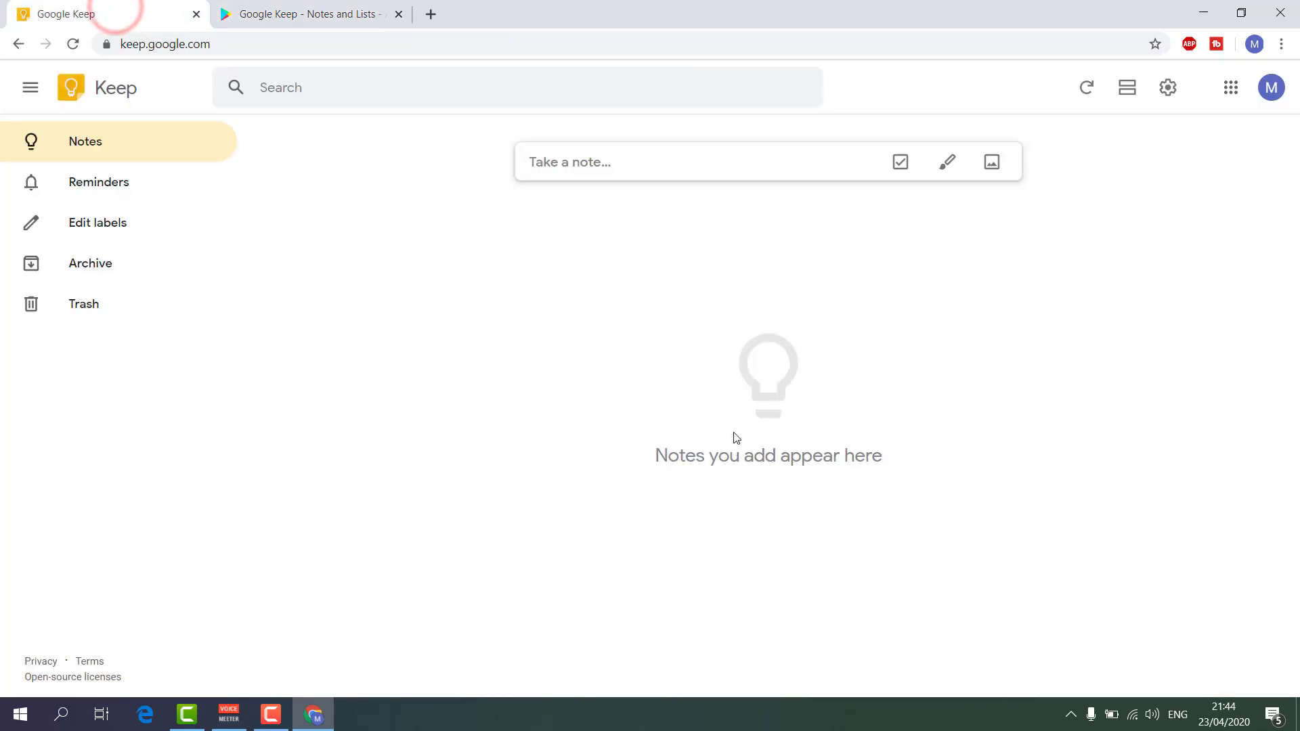
pyautogui.click(336, 5)
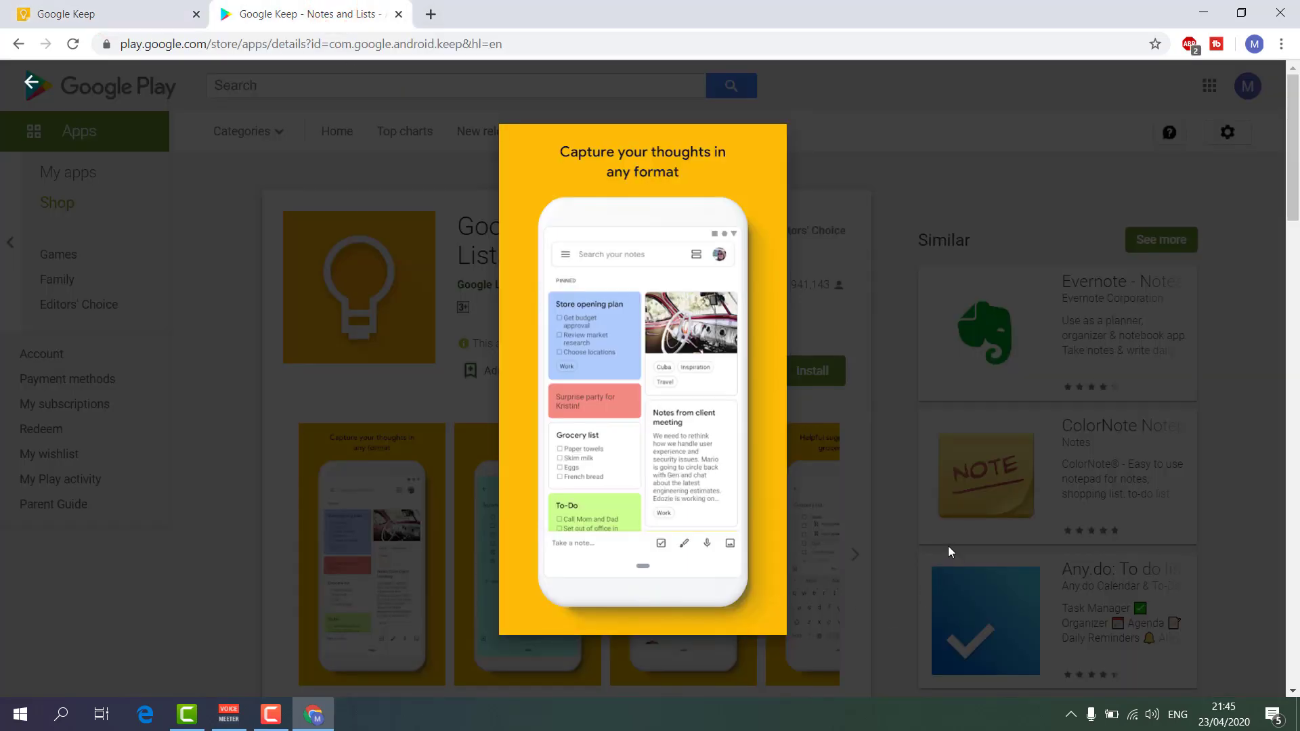
pyautogui.click(108, 12)
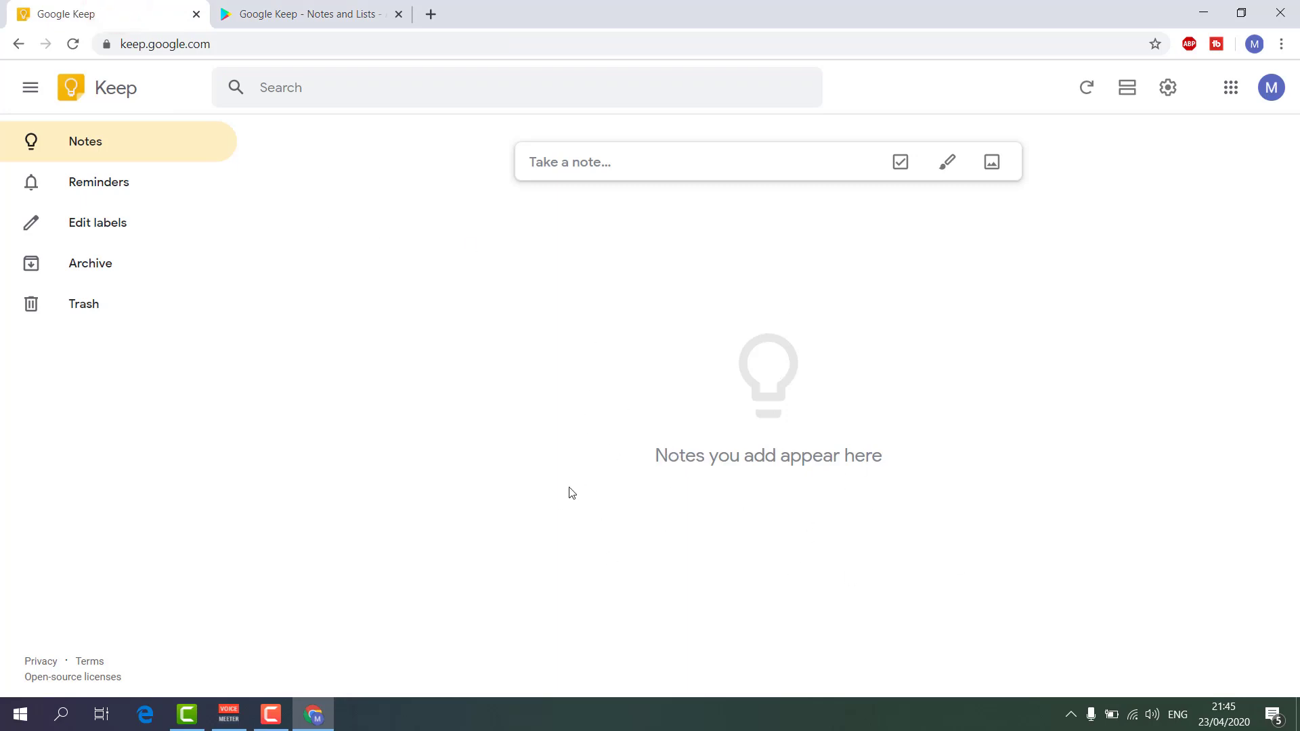
pyautogui.click(399, 13)
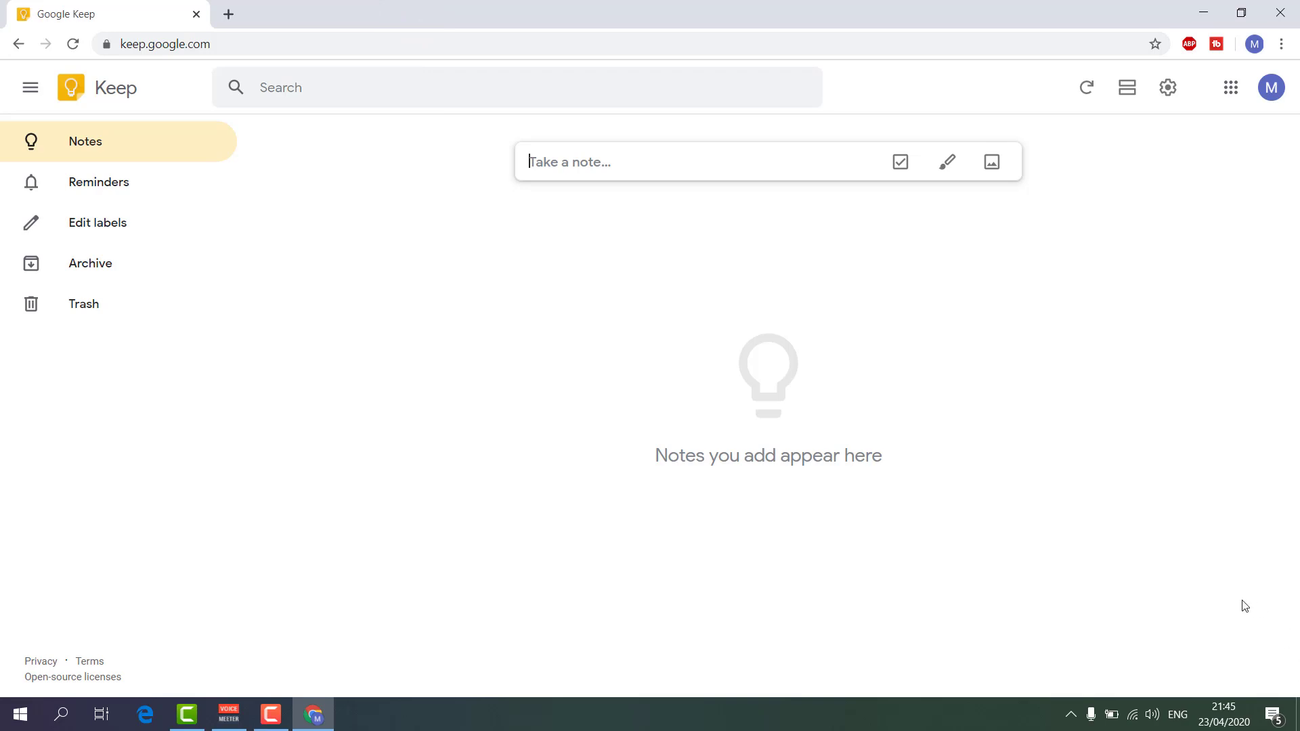
# Start a new note titled 'What to buy'.
pyautogui.click(593, 162)
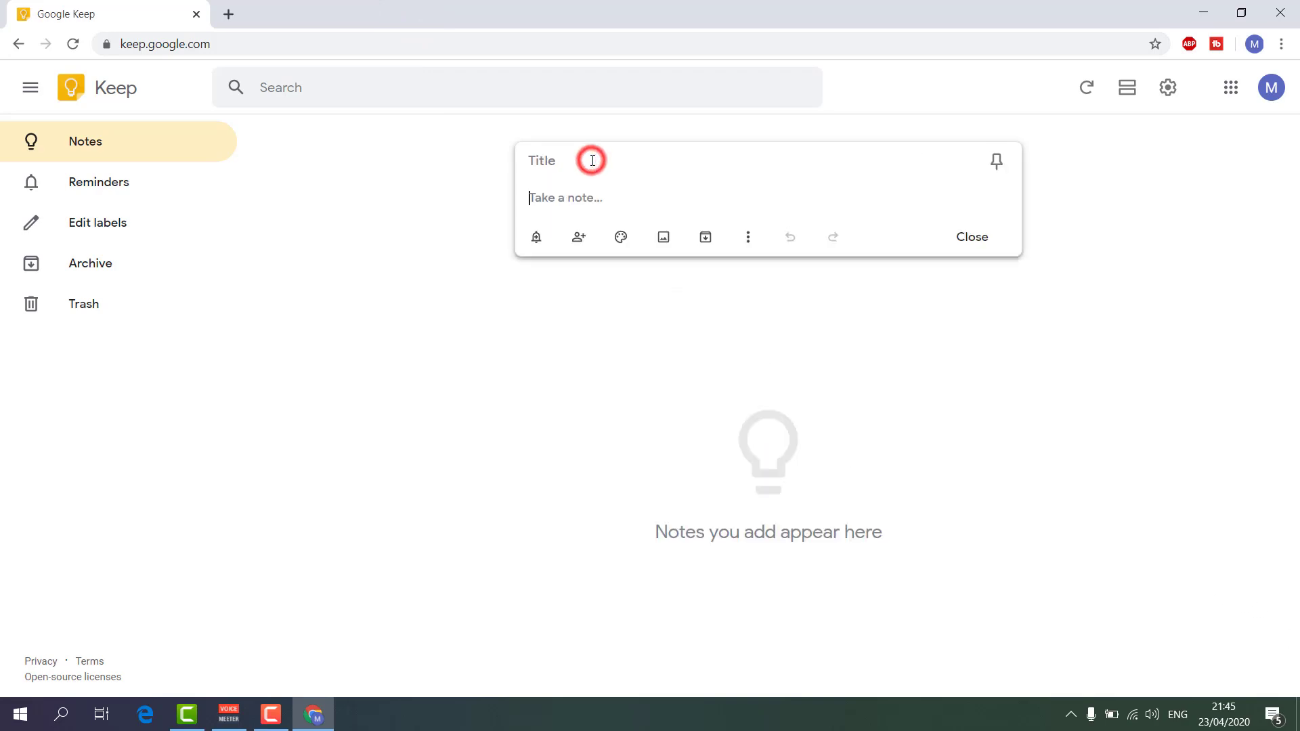
pyautogui.click(552, 160)
pyautogui.write('Wh')
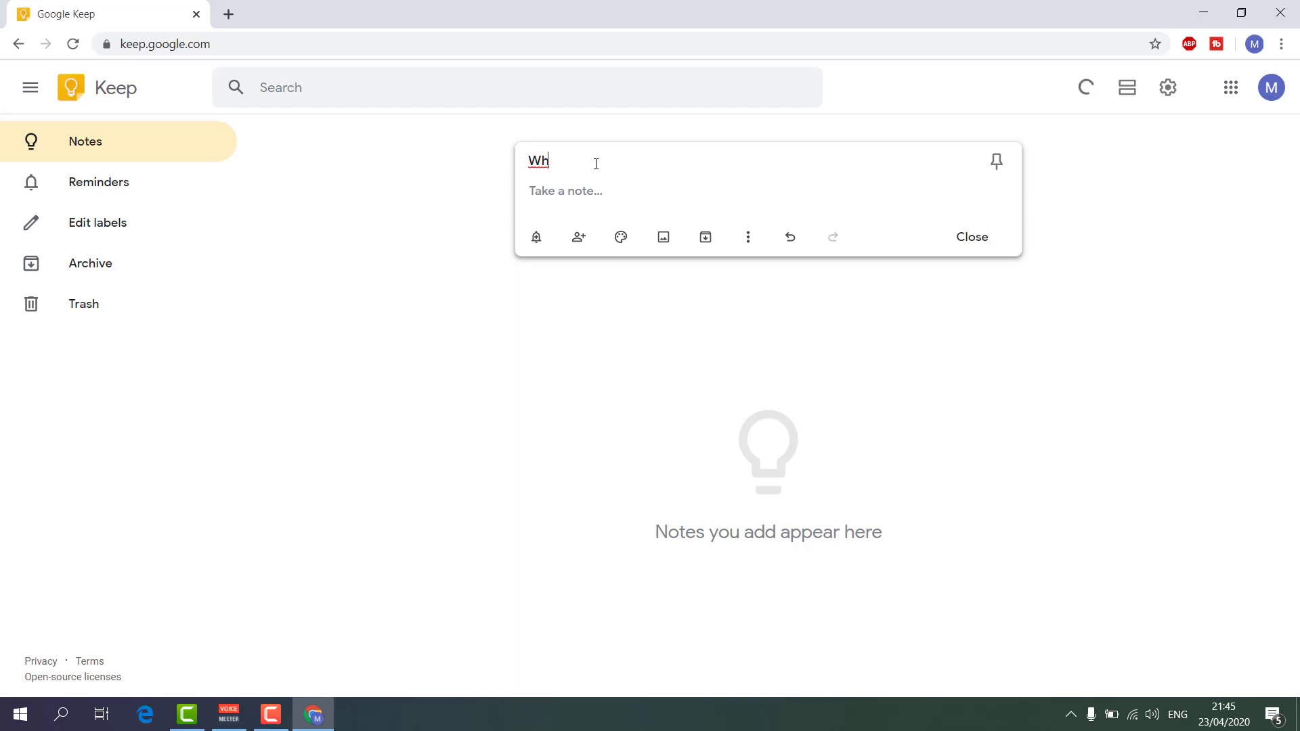
pyautogui.write('at to buy')
# Write the list 1) Egg, 2) Fish, 3) chicken in the body and save the note.
pyautogui.click(571, 190)
pyautogui.write('1')
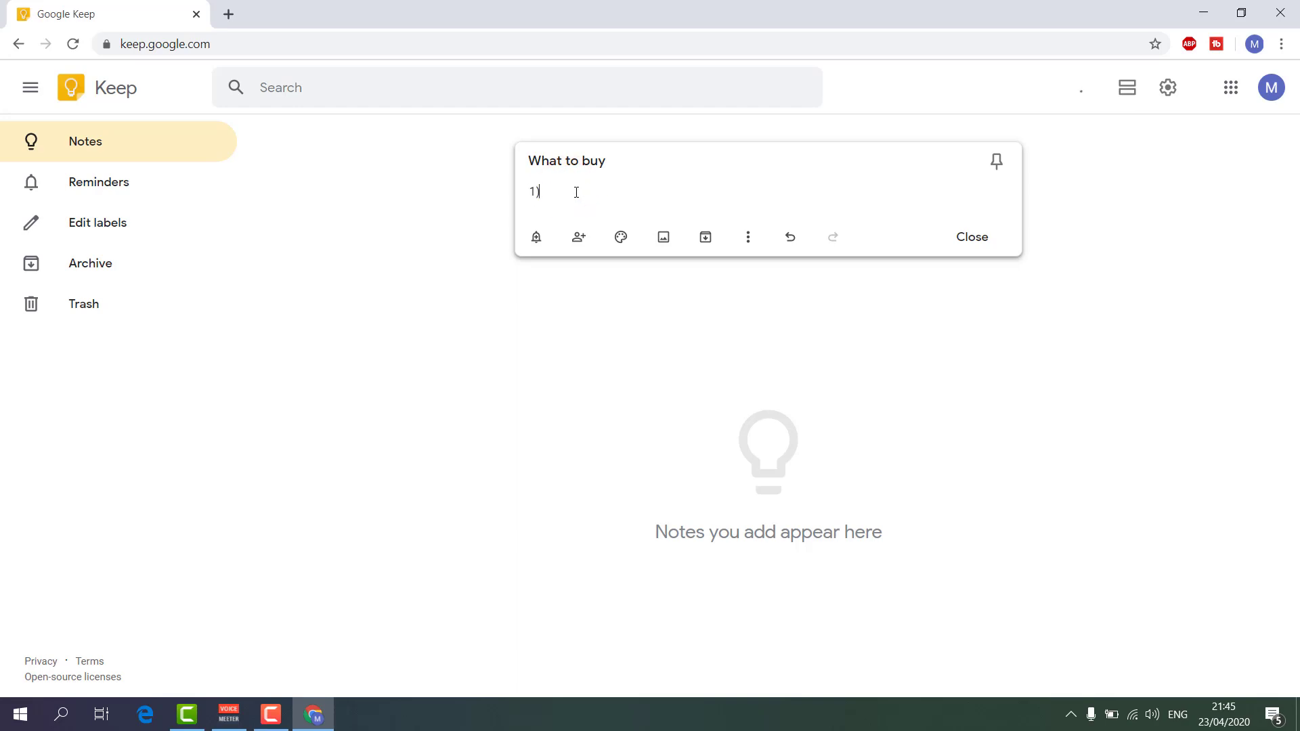
pyautogui.write(') Egg')
pyautogui.press('Return')
pyautogui.write('2)')
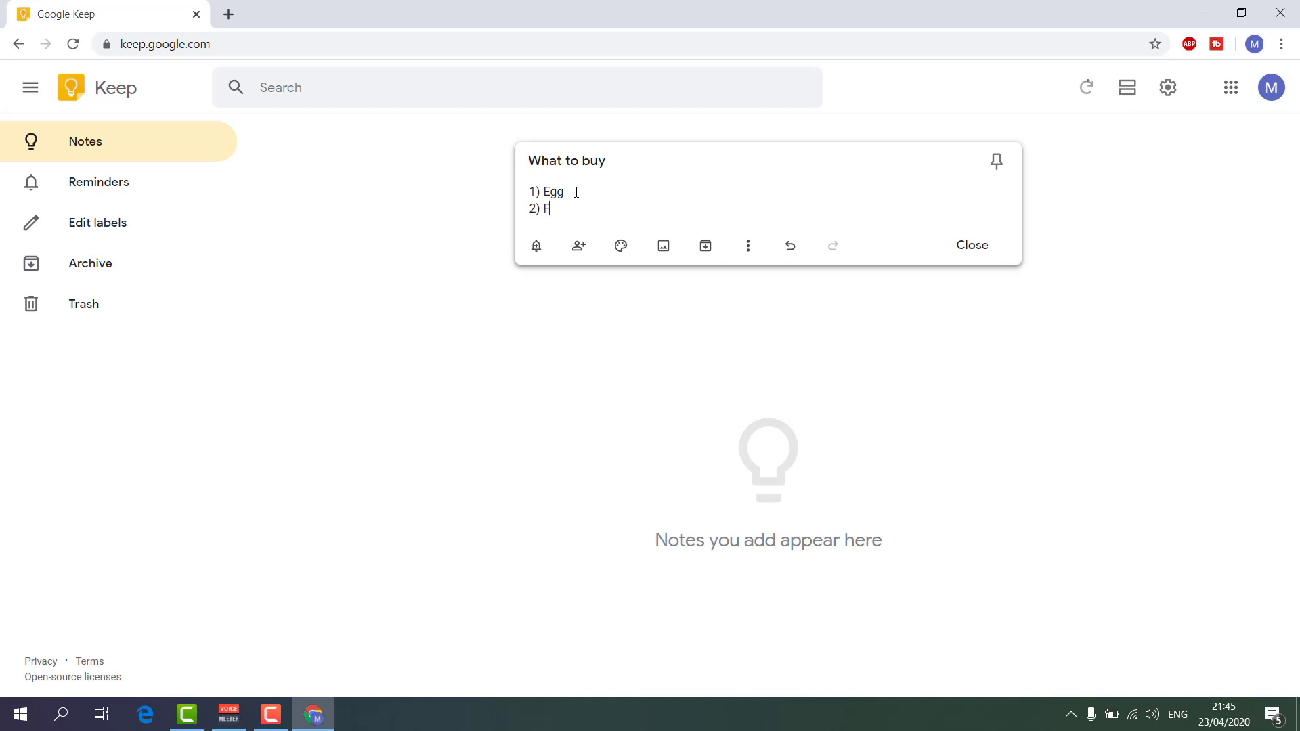
pyautogui.write('Fish')
pyautogui.press('Return')
pyautogui.write('3) ch')
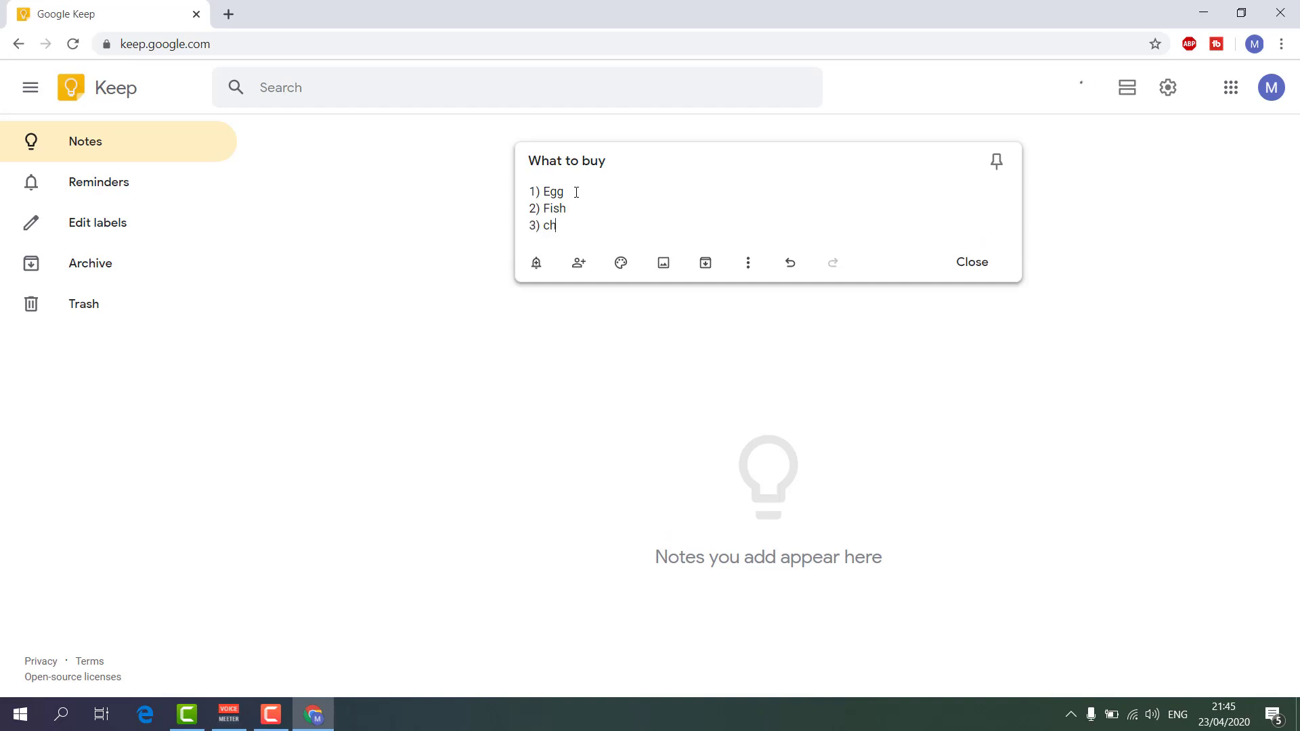
pyautogui.write('ic')
pyautogui.press('BackSpace')
pyautogui.write('ick')
pyautogui.click(1040, 416)
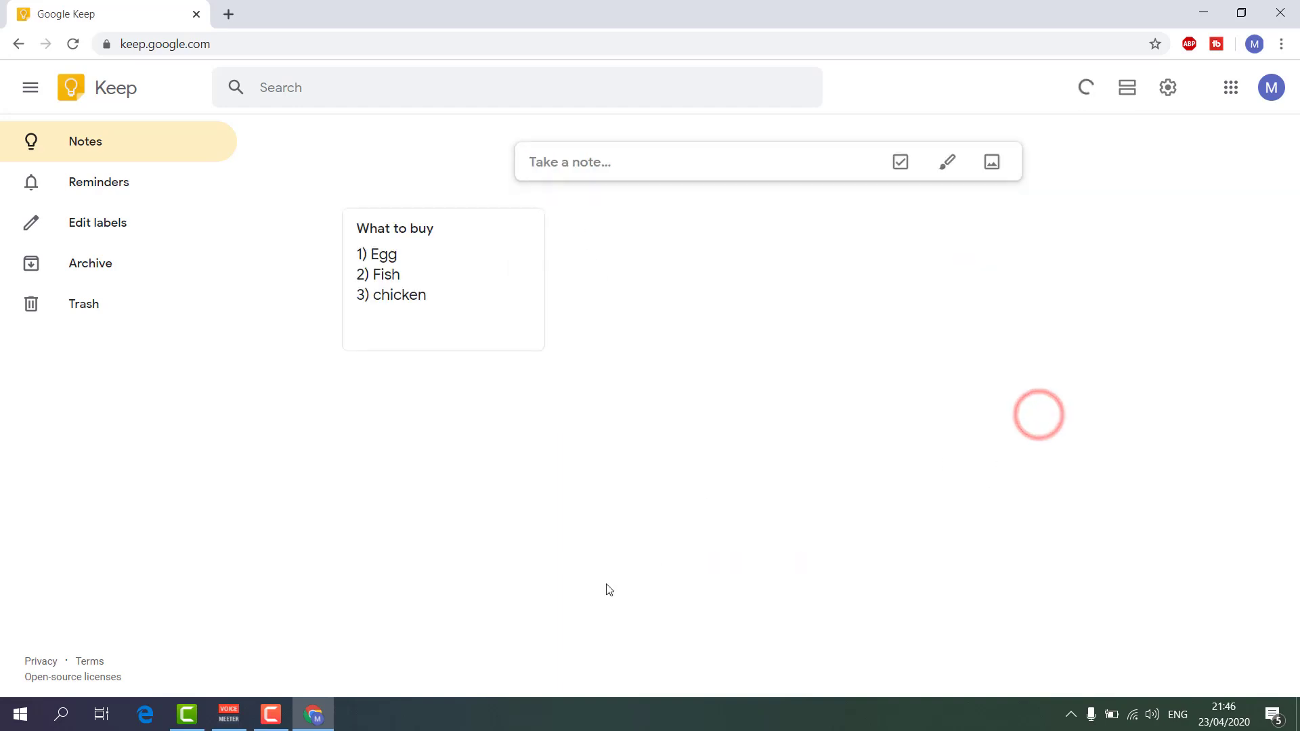
# Create a new note with Show checkboxes enabled and title it 'What to do'.
pyautogui.moveTo(550, 332)
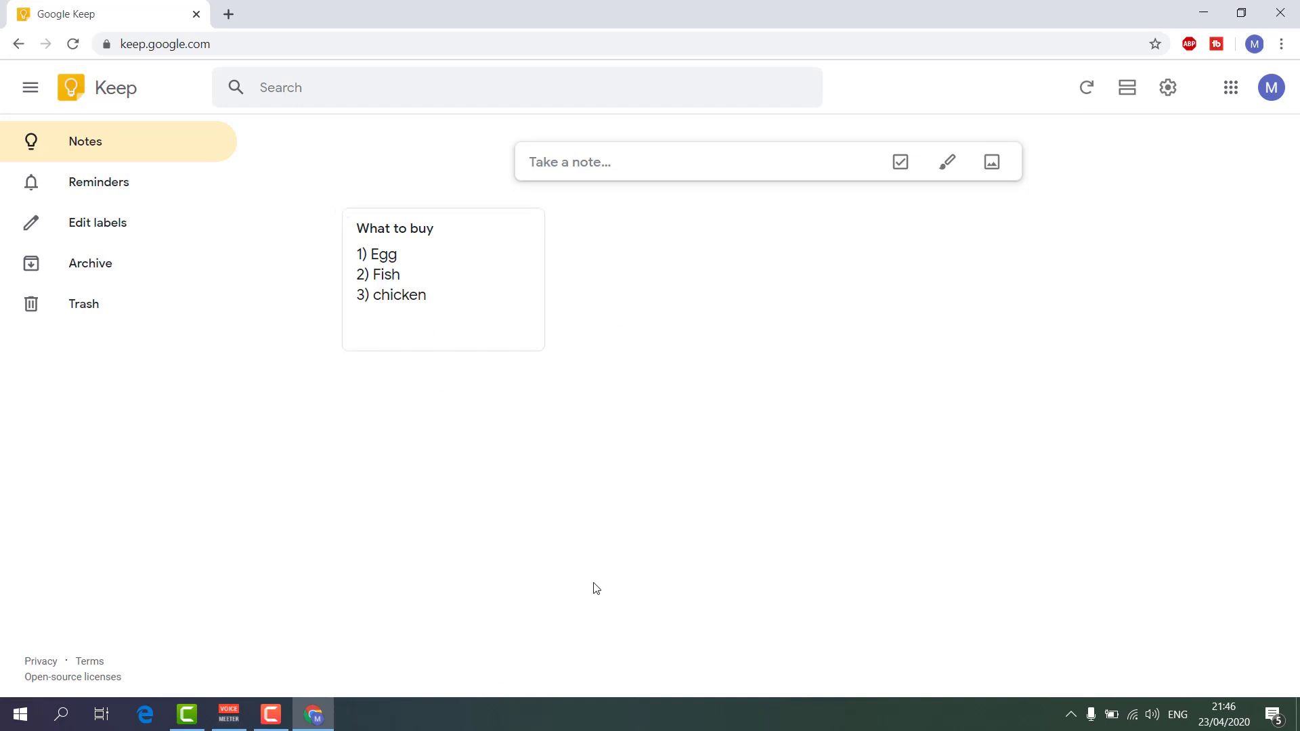
pyautogui.click(594, 160)
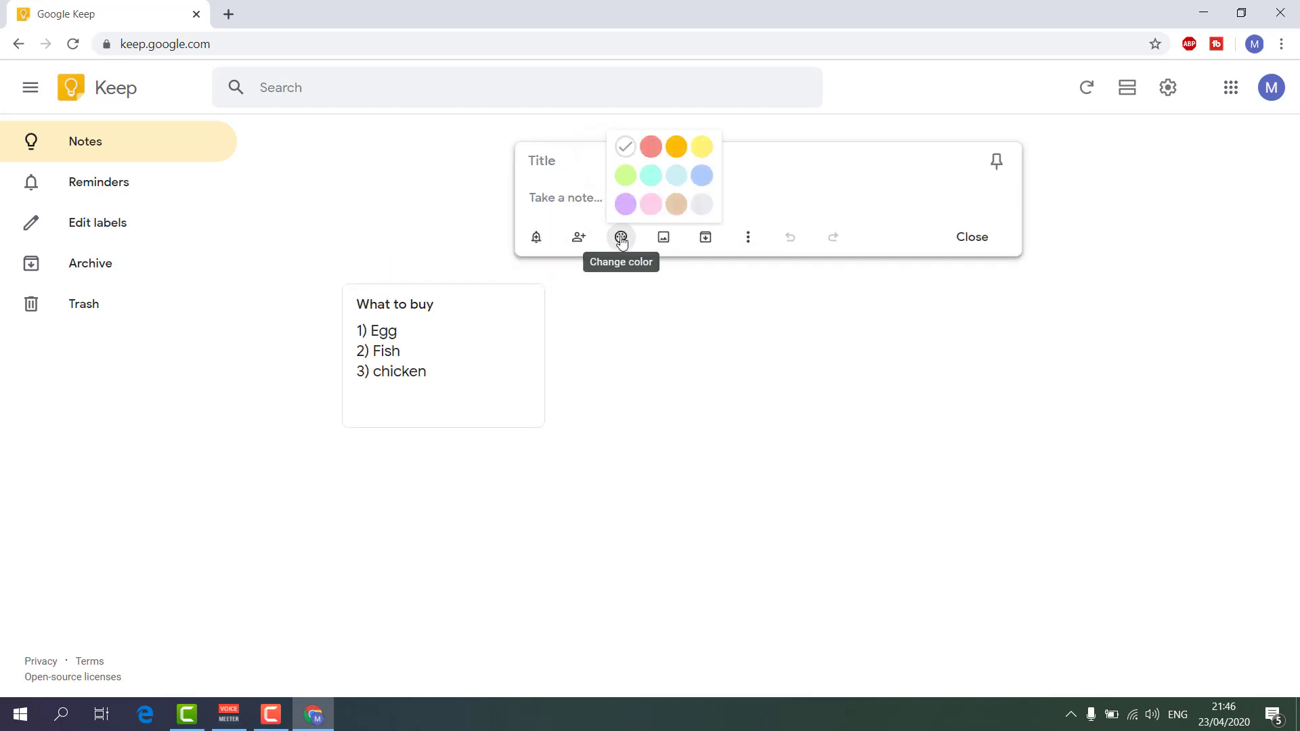
pyautogui.click(748, 239)
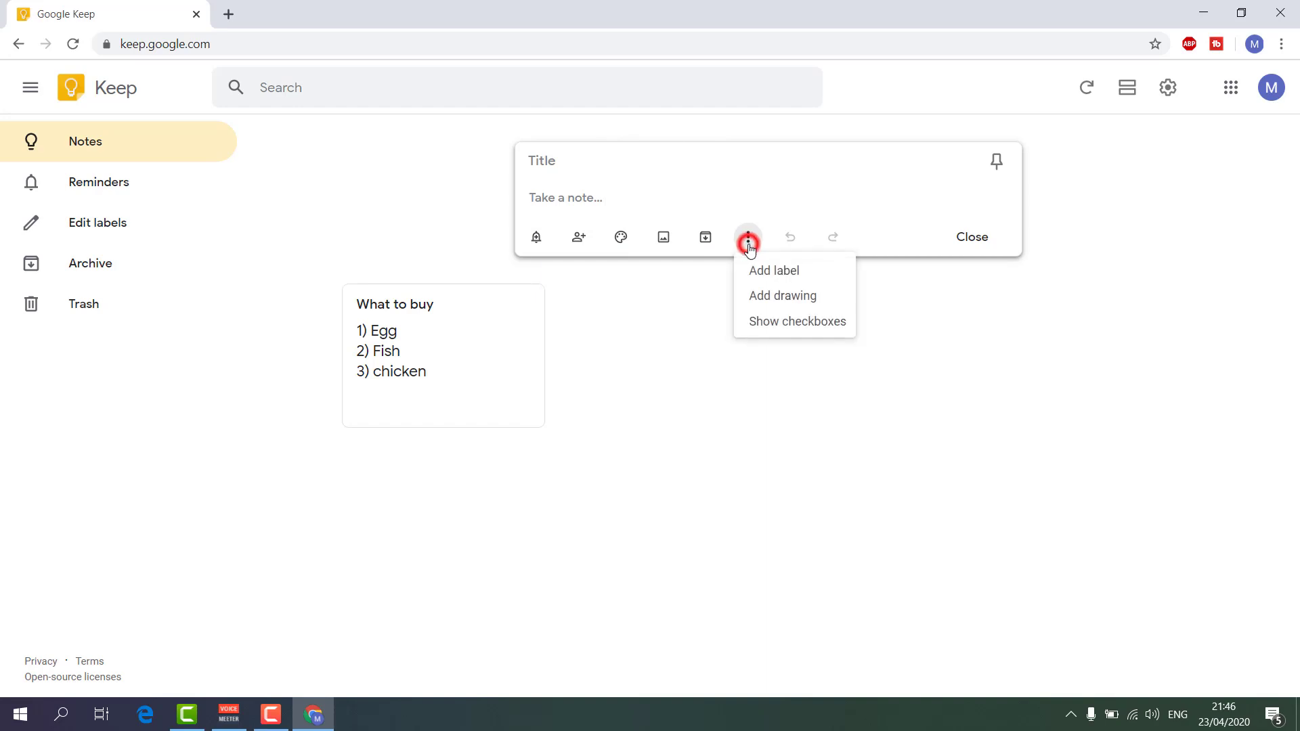
pyautogui.click(815, 325)
pyautogui.click(577, 160)
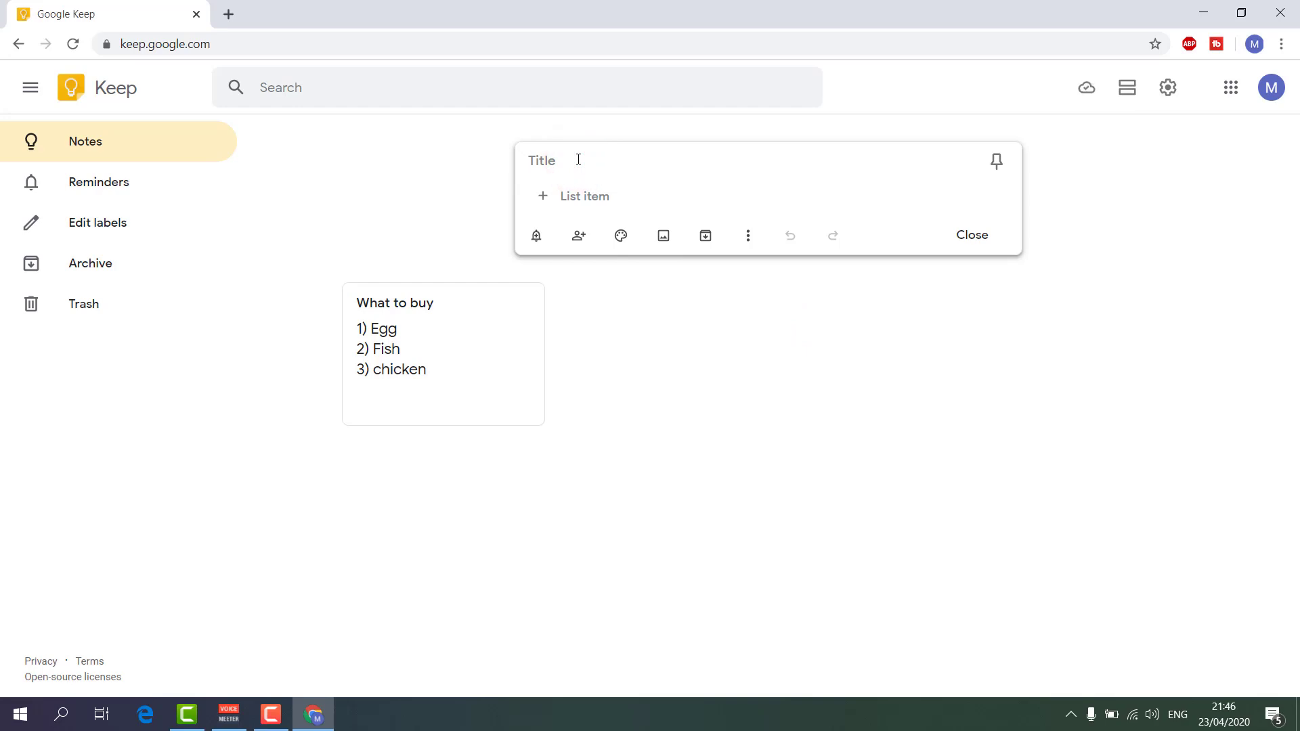
pyautogui.write('What to do')
# Enter checklist items Abc, Def and GFG, then close to save the checklist.
pyautogui.click(585, 198)
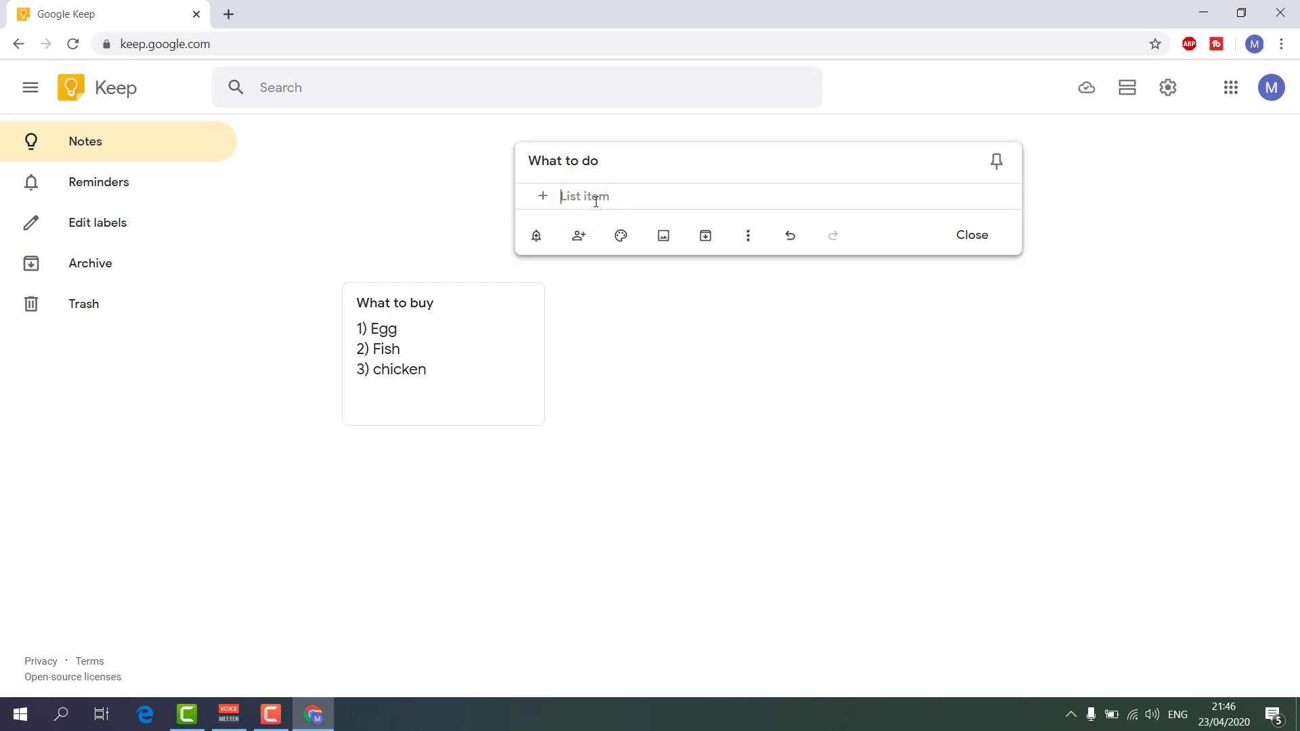
pyautogui.write('Abc')
pyautogui.click(614, 222)
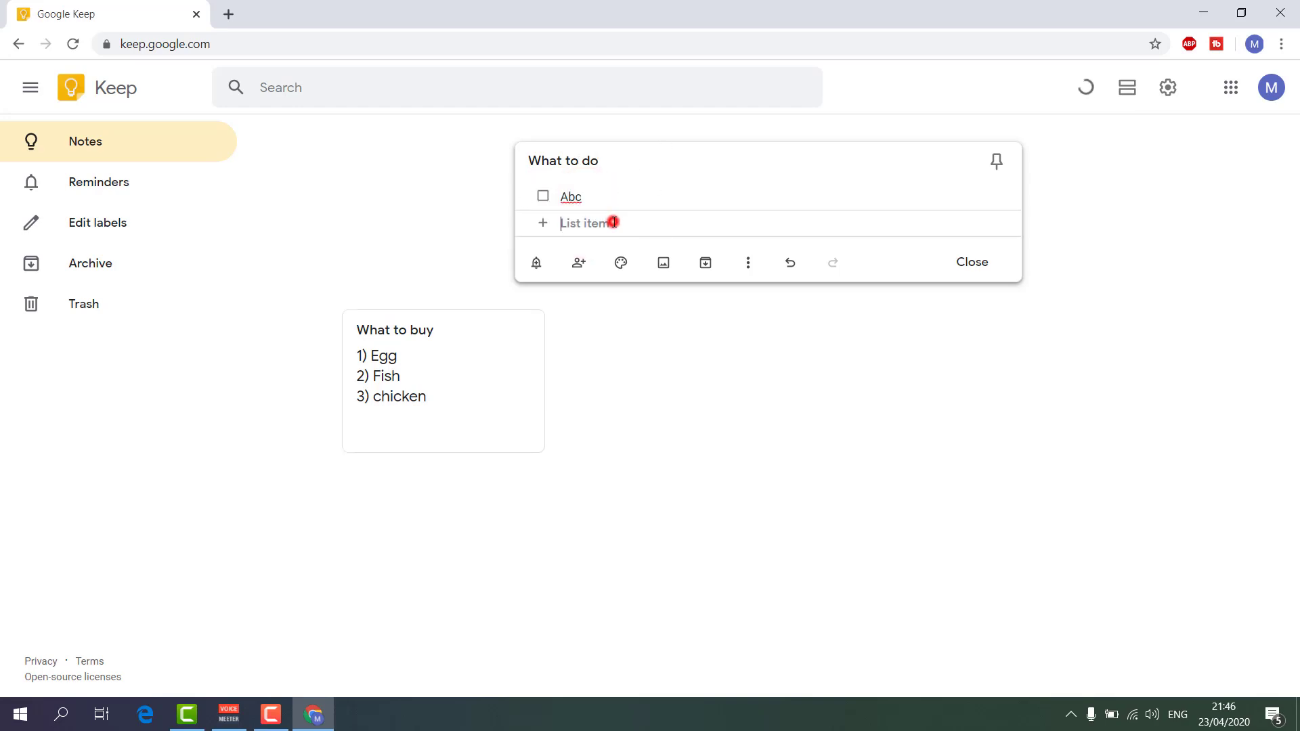
pyautogui.write('Def')
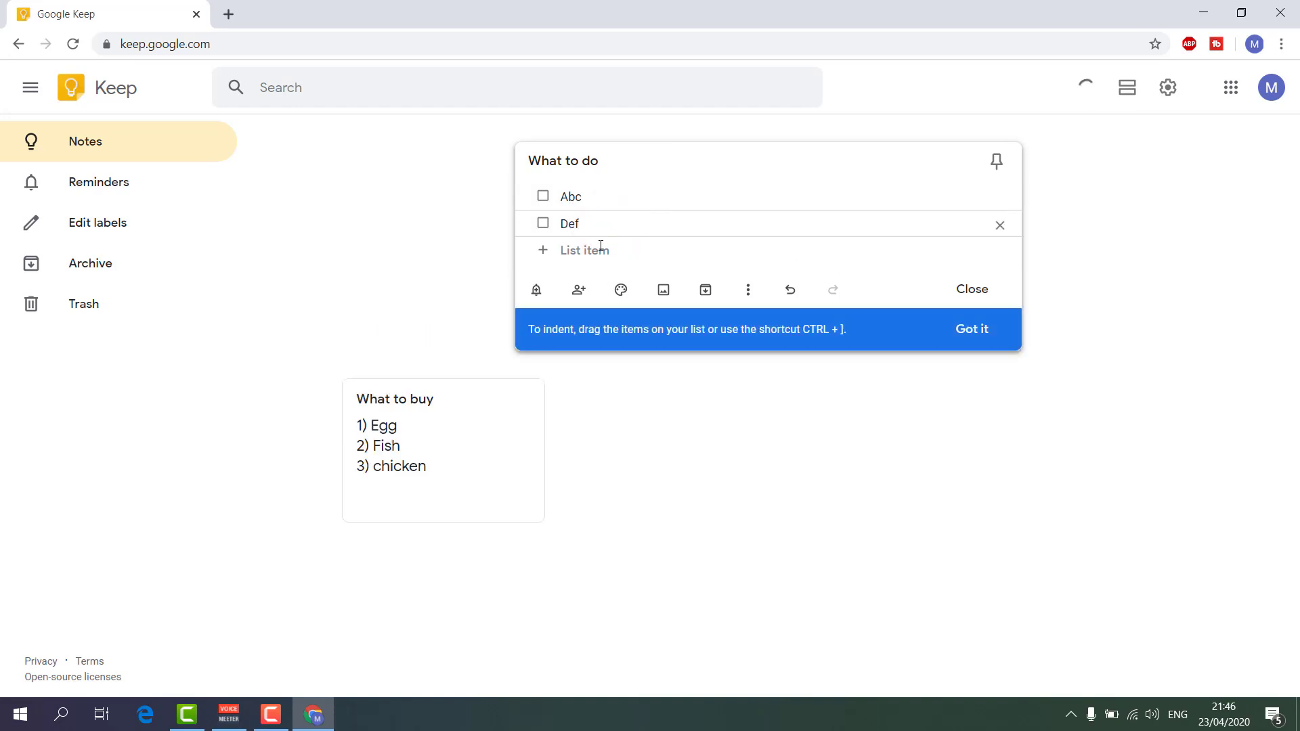
pyautogui.click(599, 248)
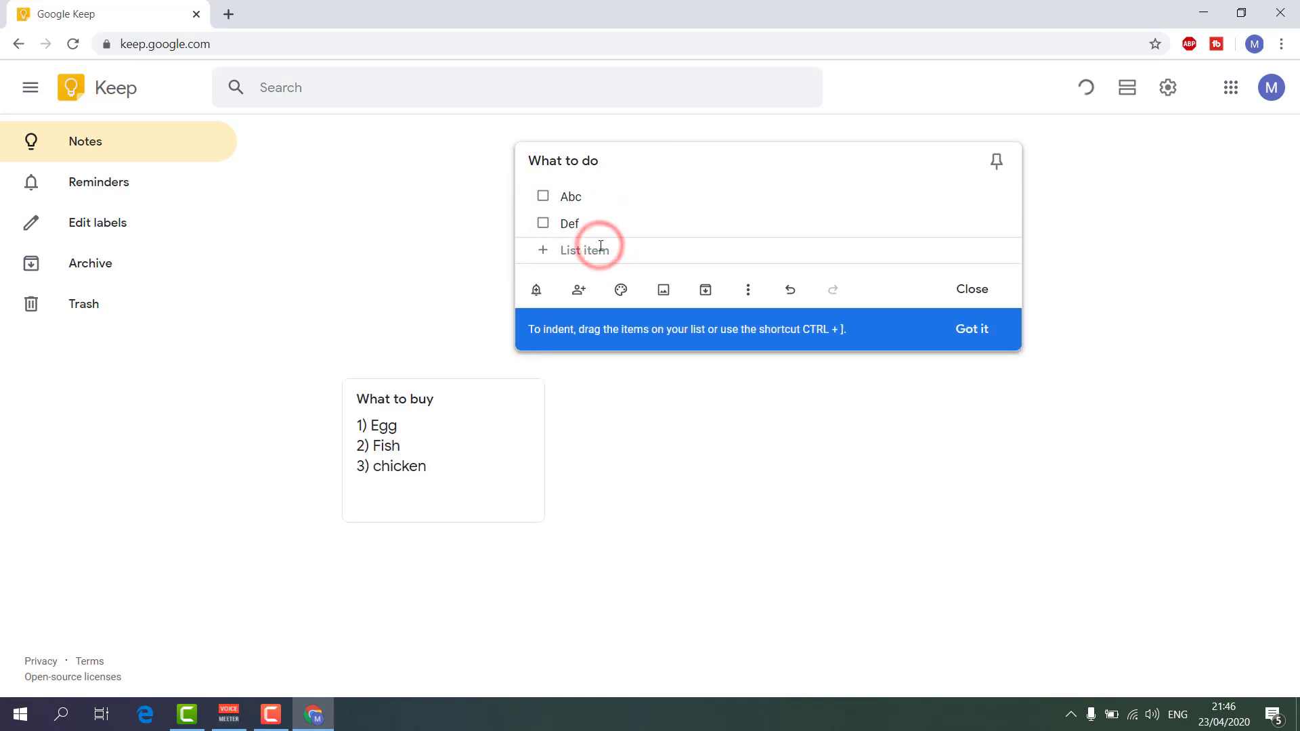
pyautogui.write('F')
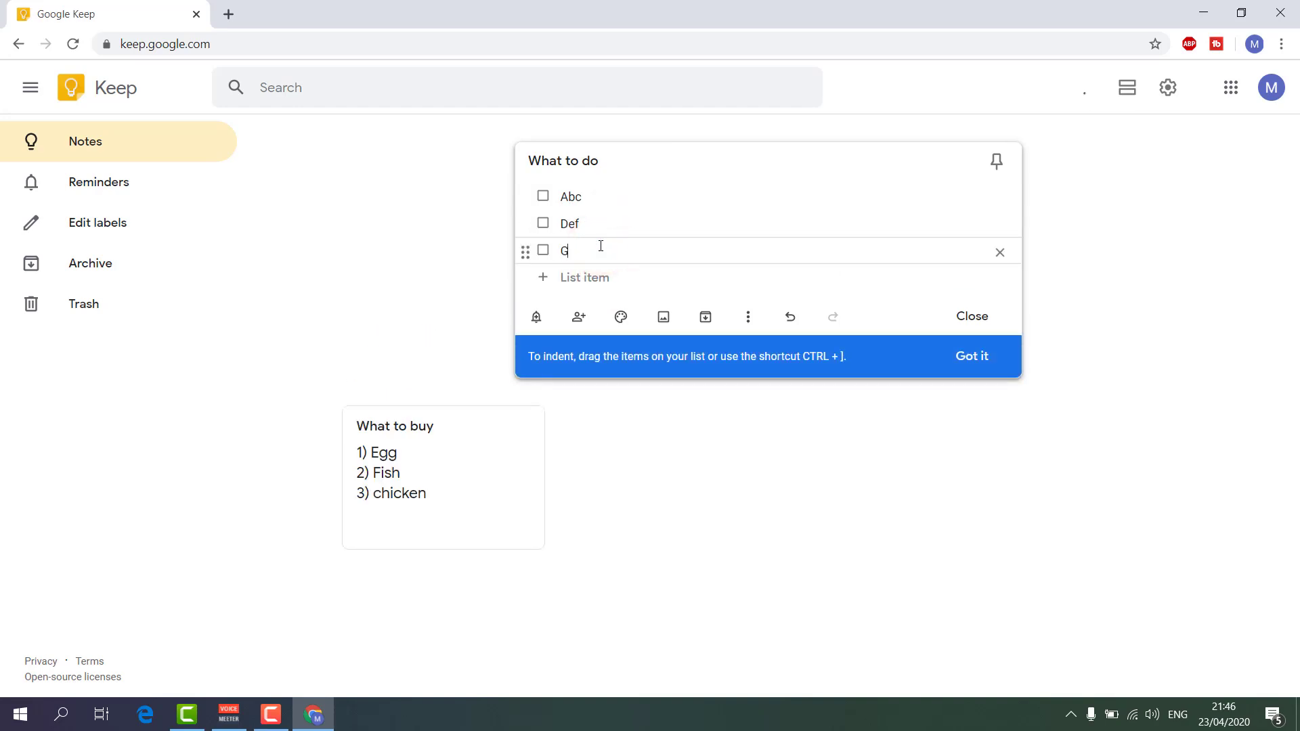
pyautogui.write('G')
pyautogui.click(969, 316)
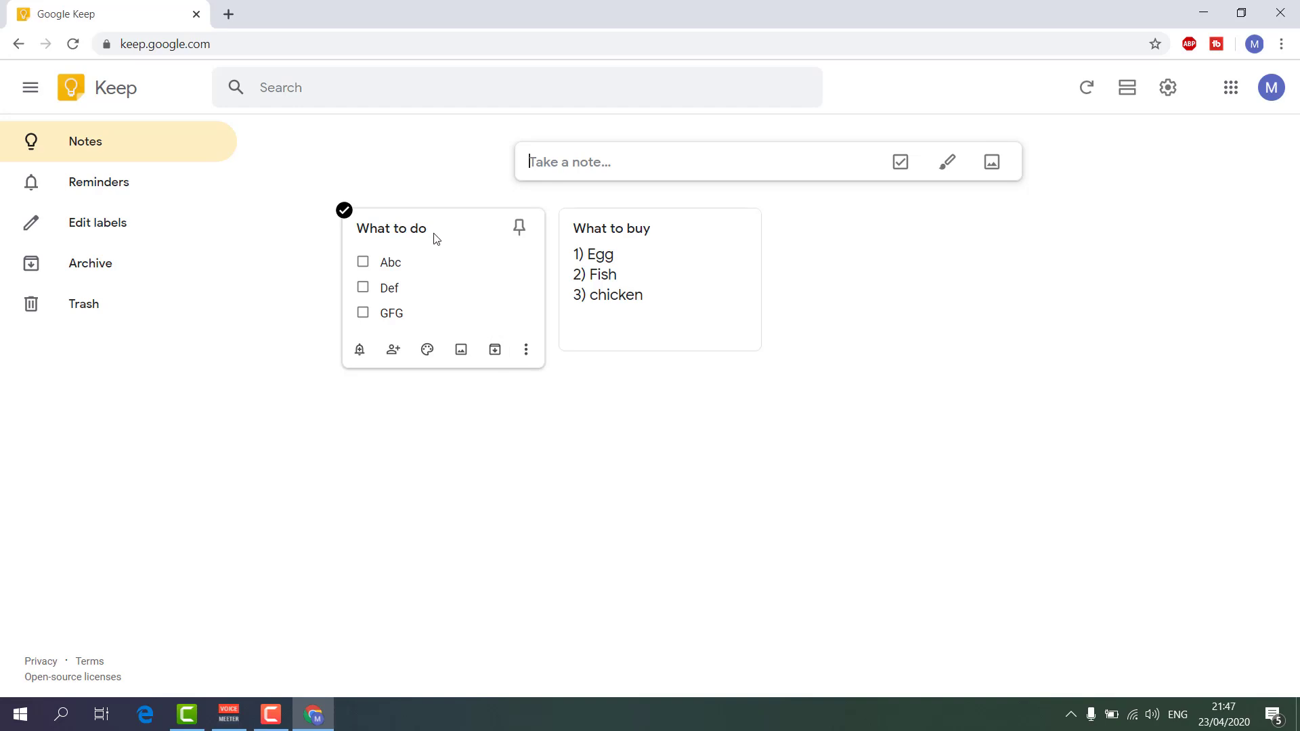
# Pin and unpin the What to do card twice, then open it for editing.
pyautogui.click(519, 232)
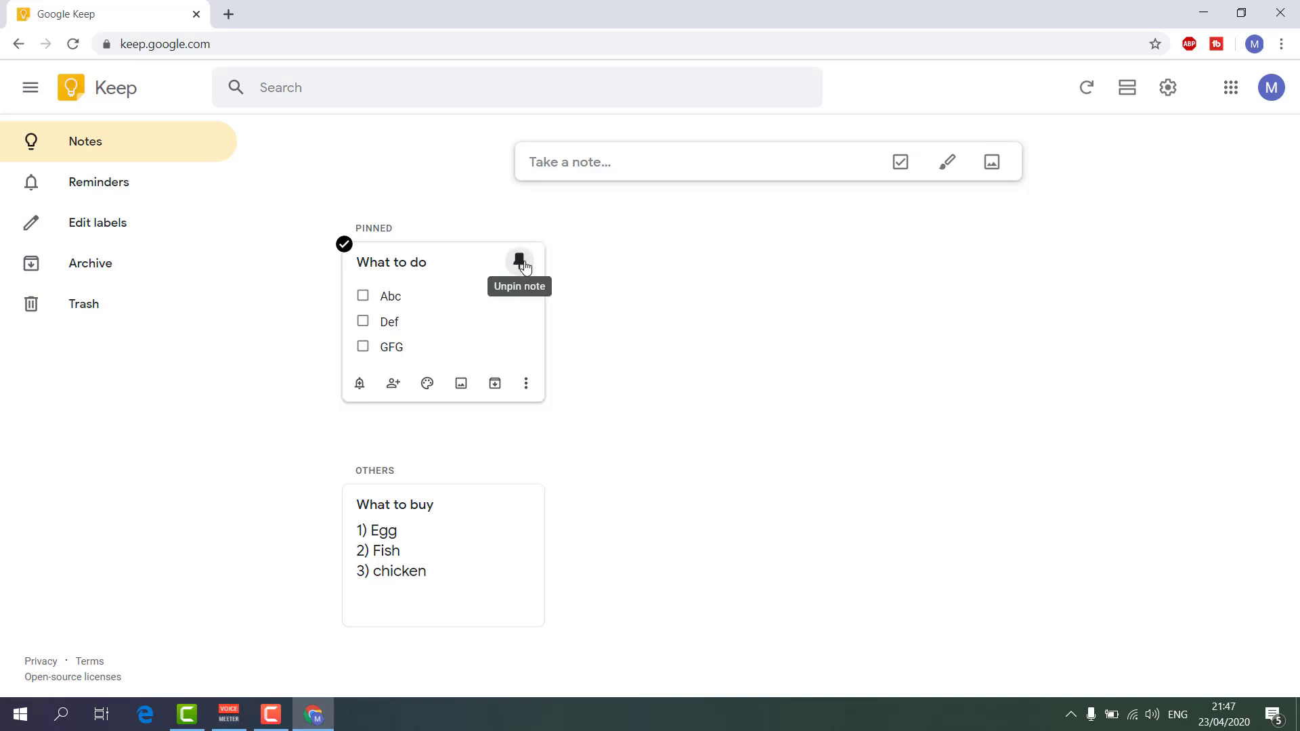
pyautogui.click(524, 268)
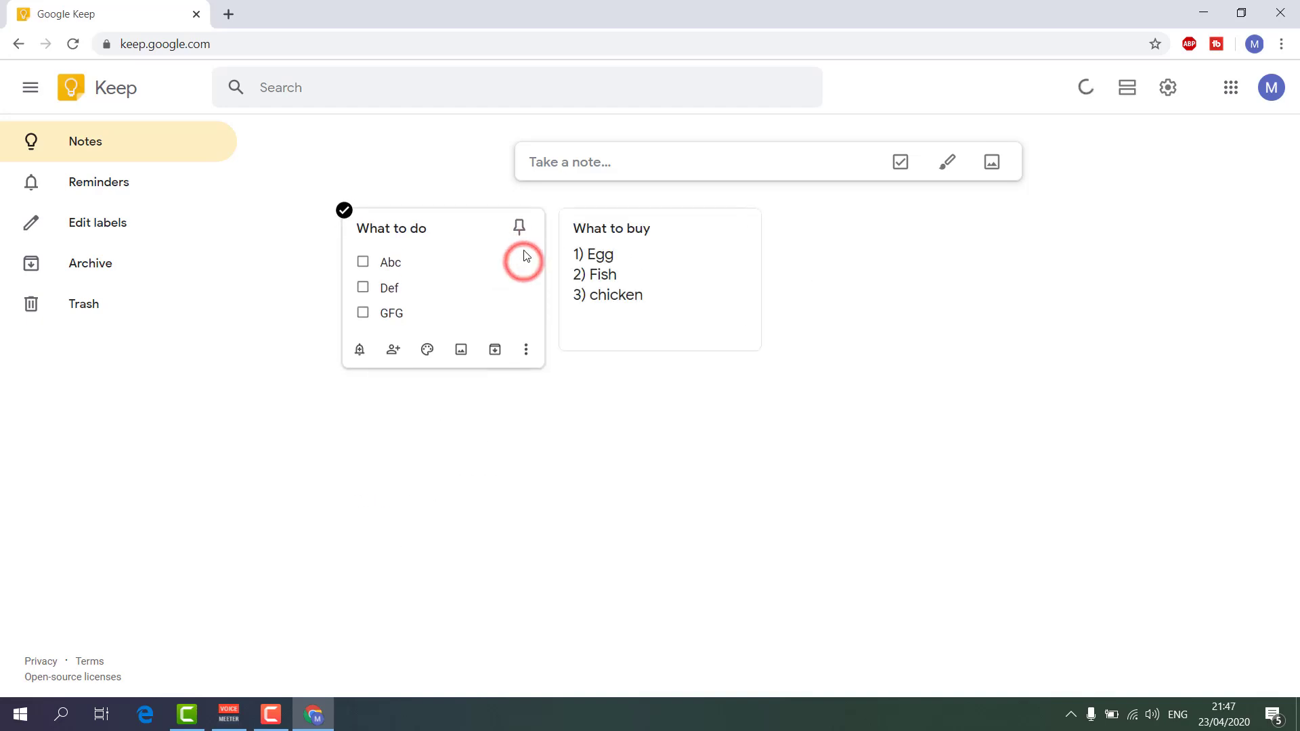
pyautogui.click(521, 229)
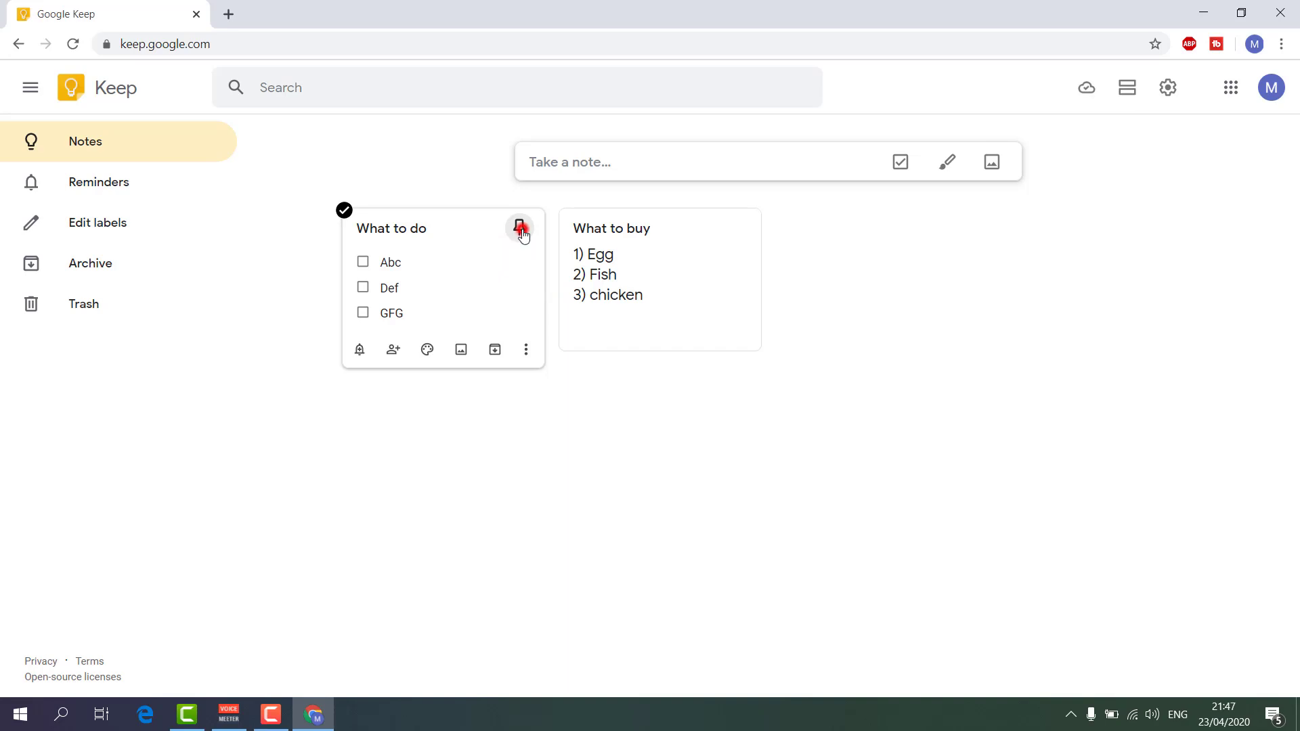
pyautogui.click(521, 255)
pyautogui.click(425, 276)
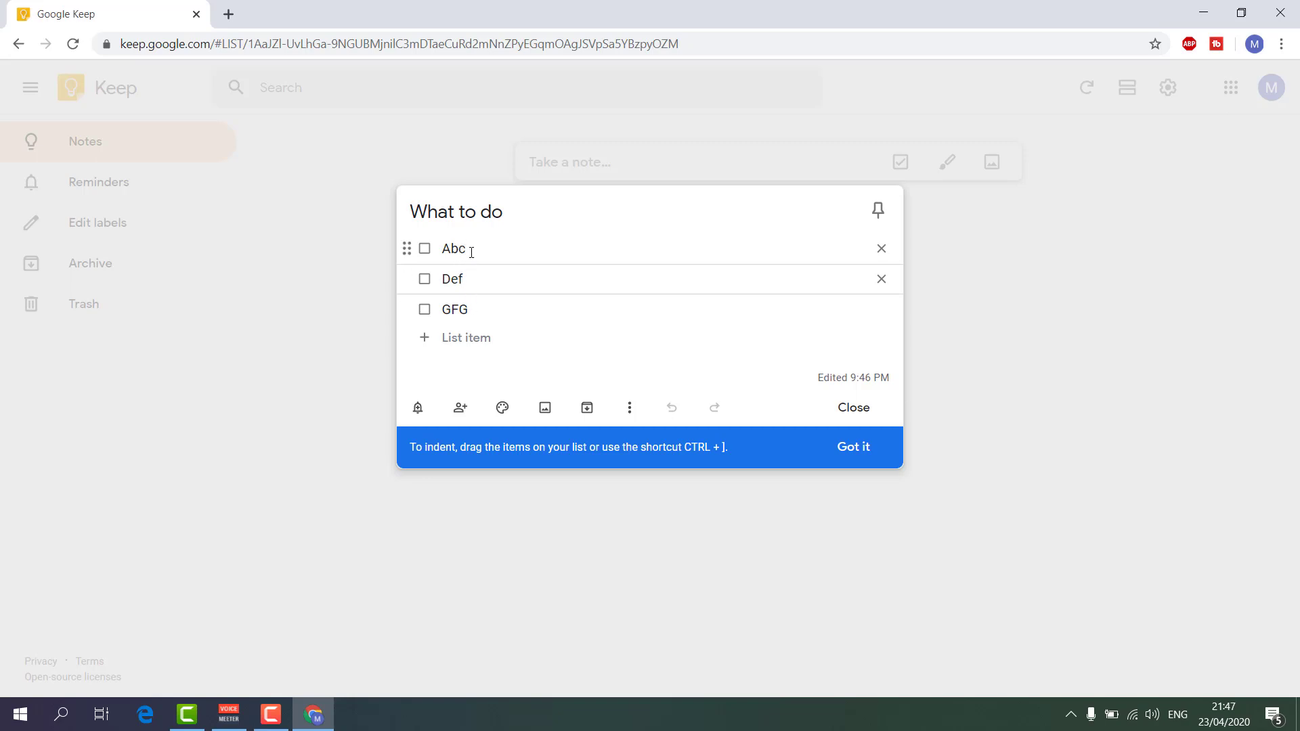
pyautogui.click(425, 249)
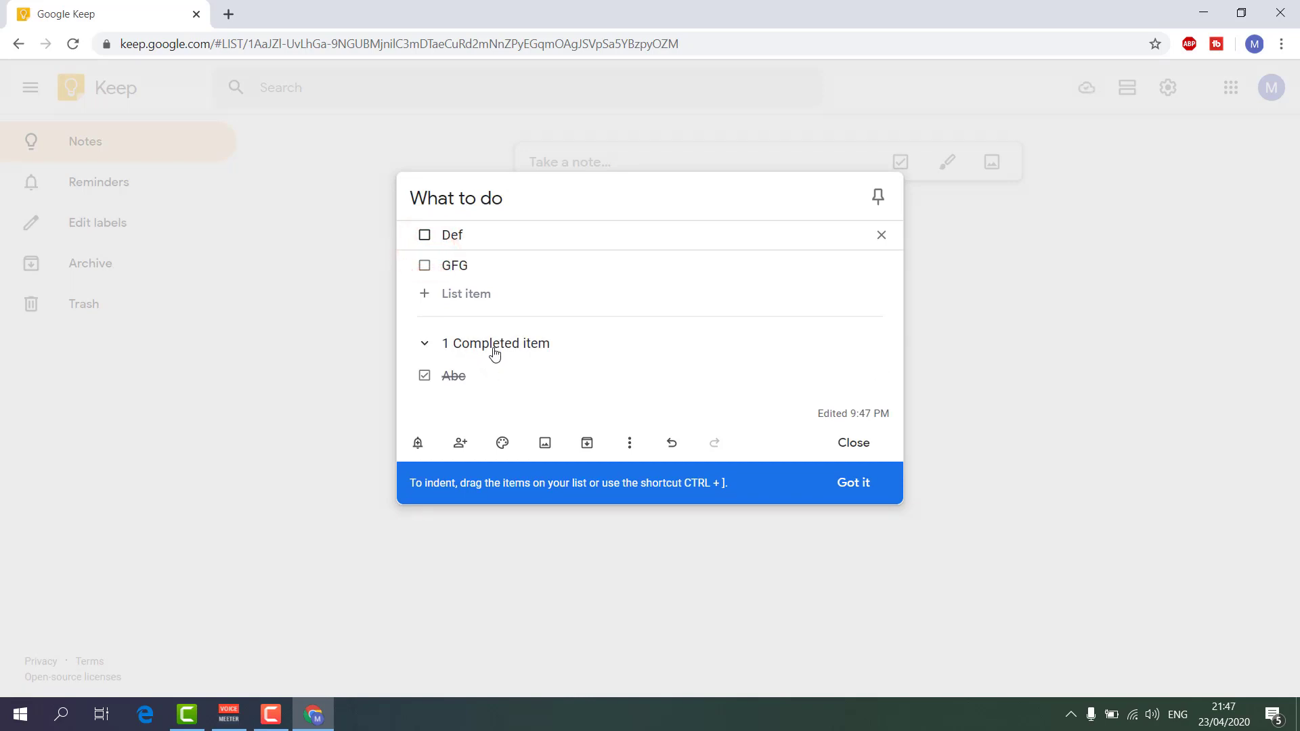
pyautogui.click(426, 236)
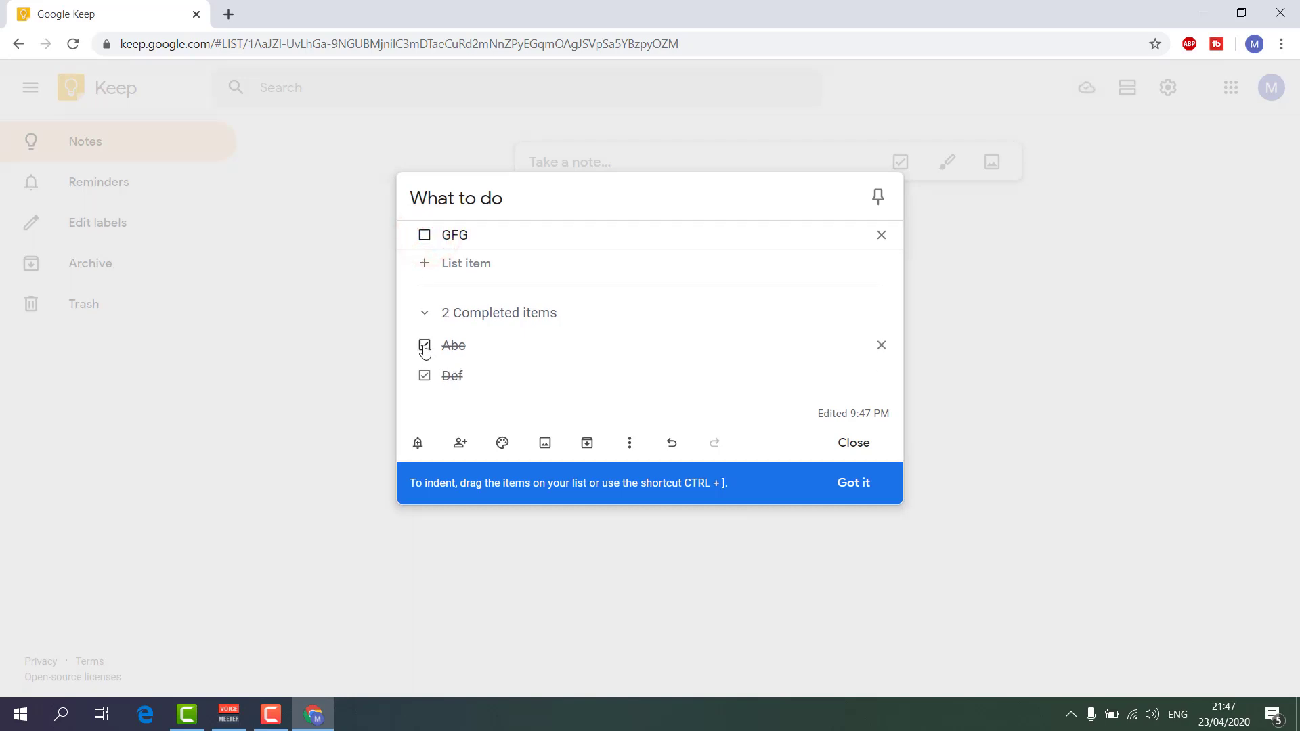
pyautogui.click(424, 345)
pyautogui.click(424, 376)
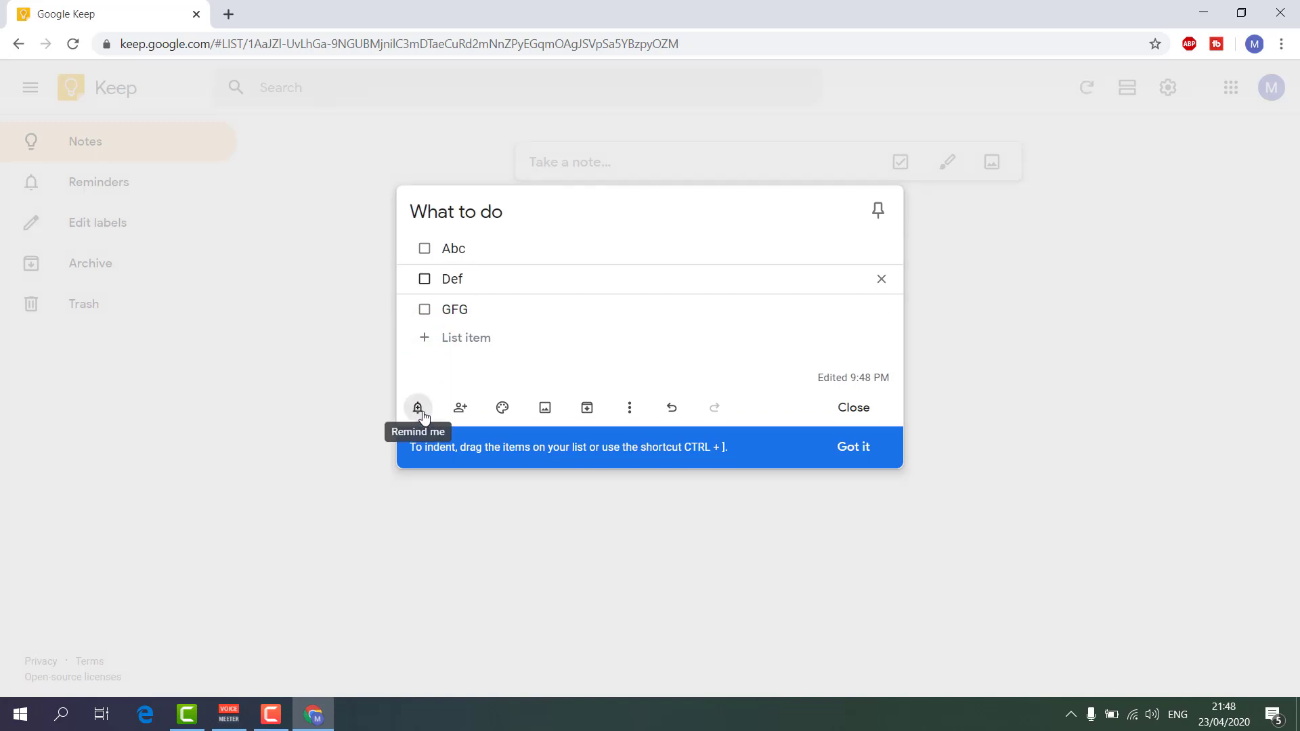
# Set a Tomorrow 8:00 AM reminder on the checklist, then delete it.
pyautogui.click(861, 447)
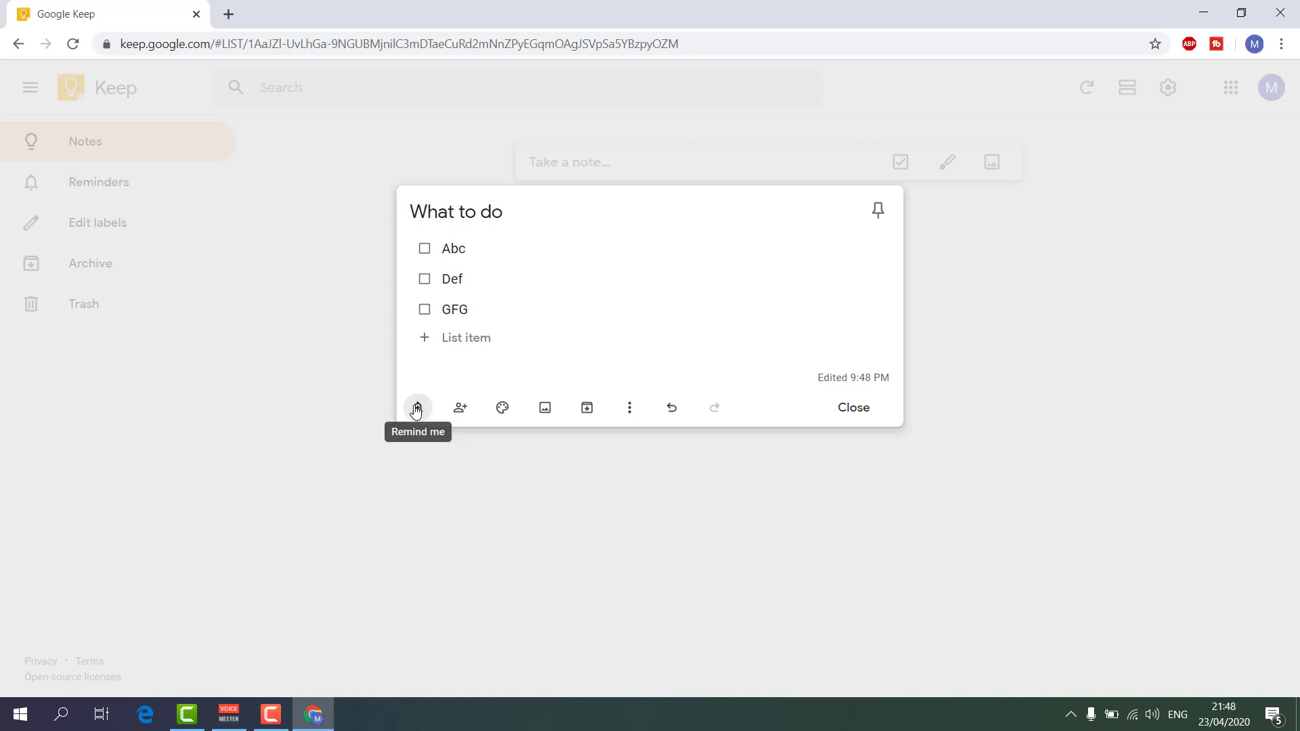
pyautogui.click(417, 410)
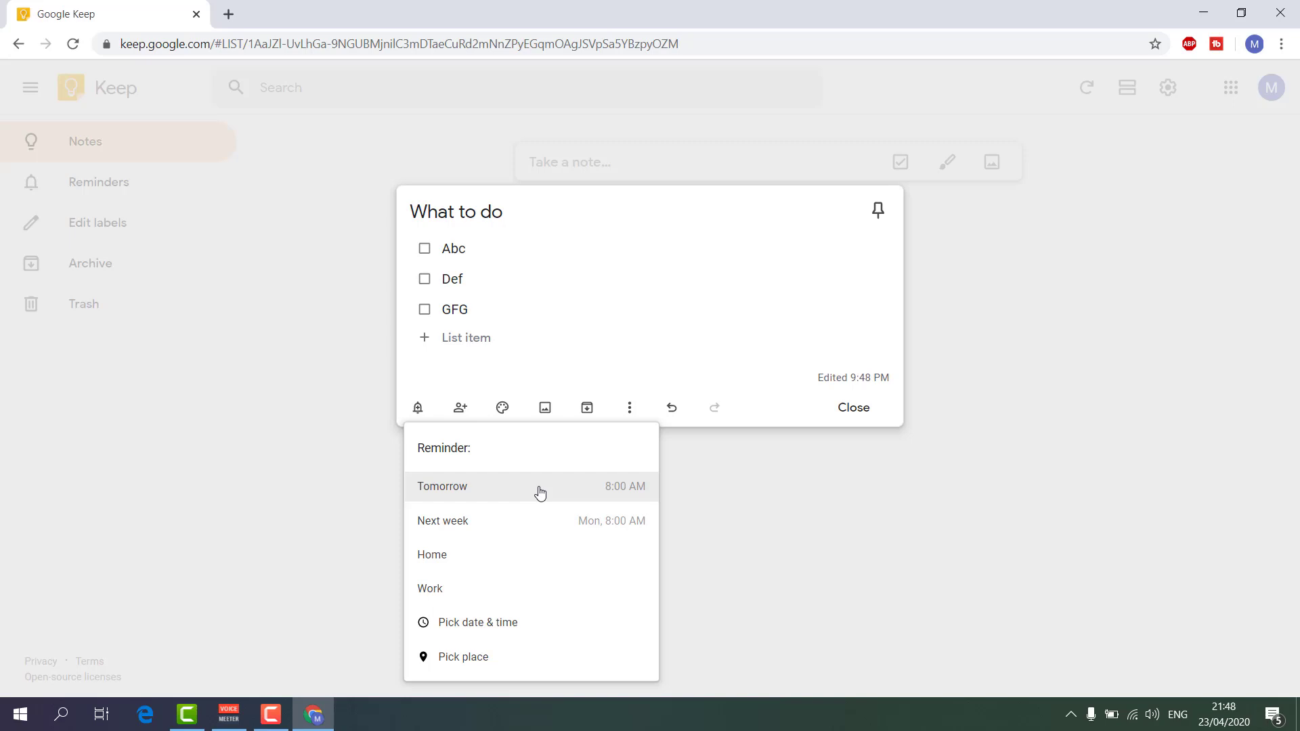
pyautogui.click(538, 489)
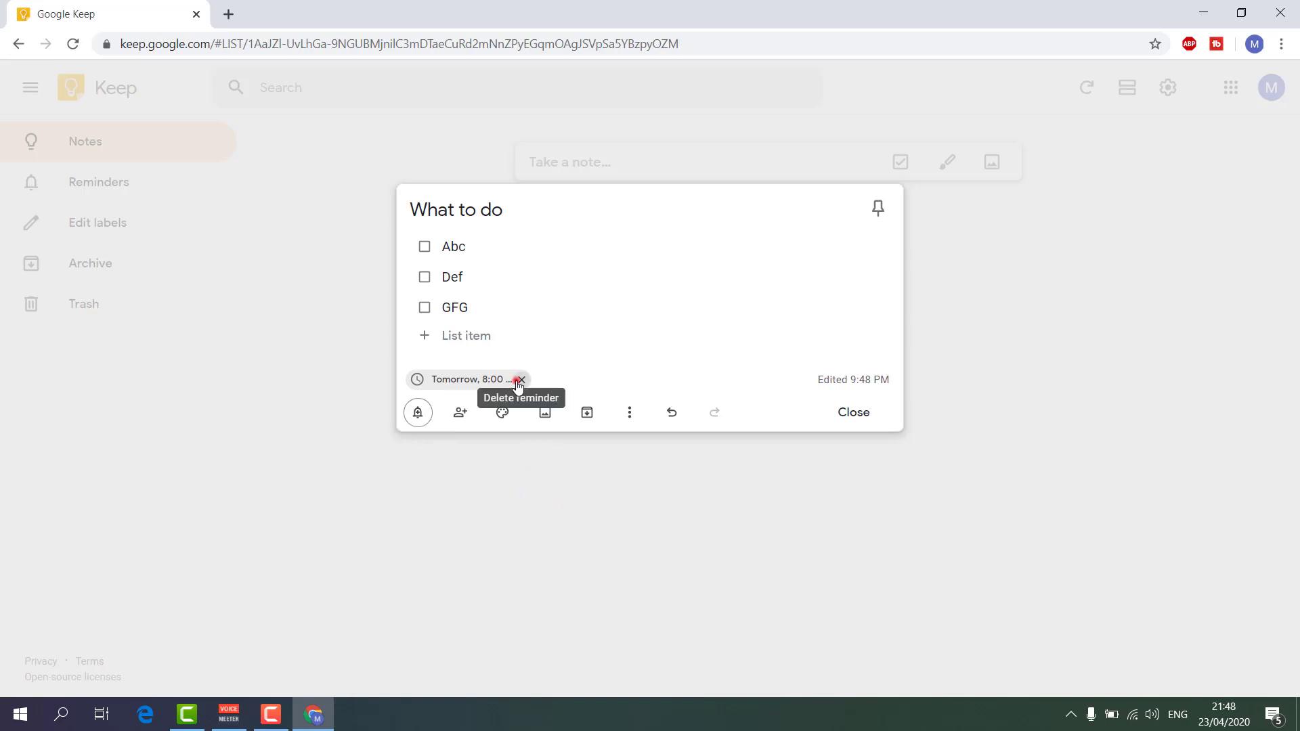
pyautogui.click(520, 381)
# Choose a custom reminder of April 25 at 1:00 PM, then back out to Reminder options.
pyautogui.click(418, 408)
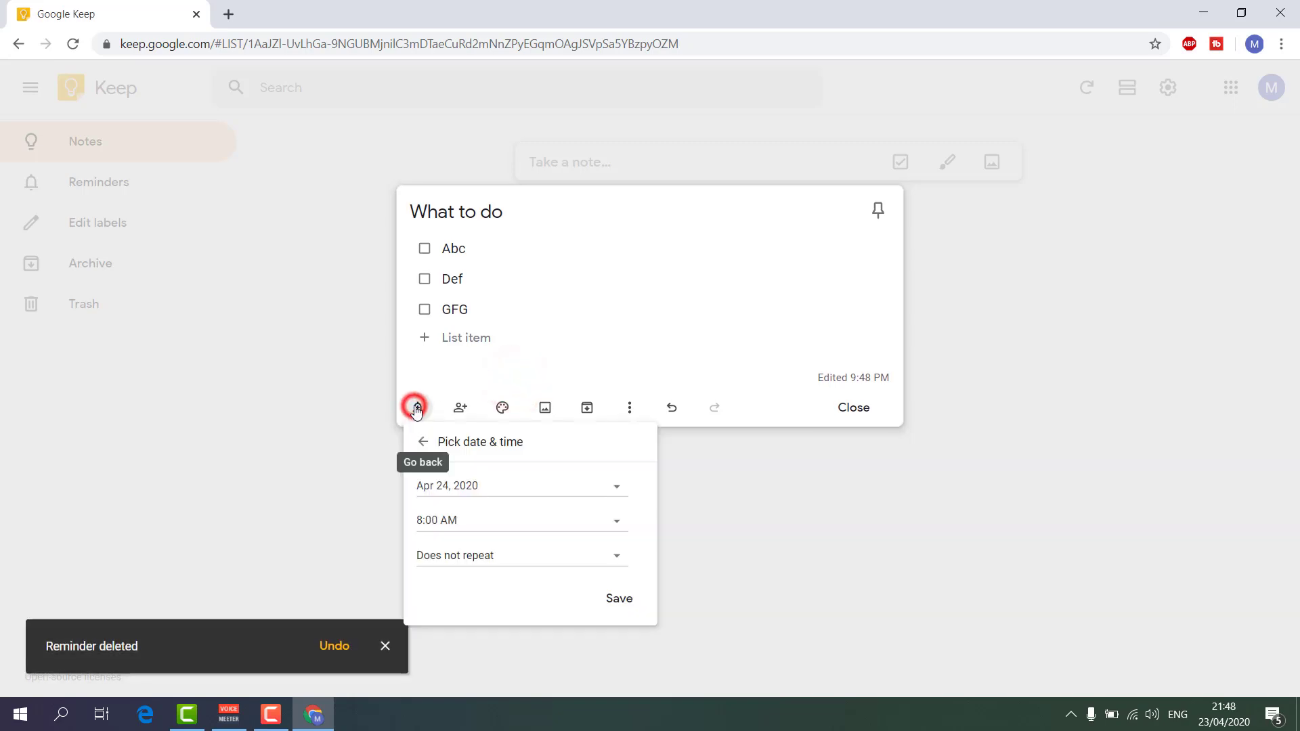
pyautogui.click(474, 487)
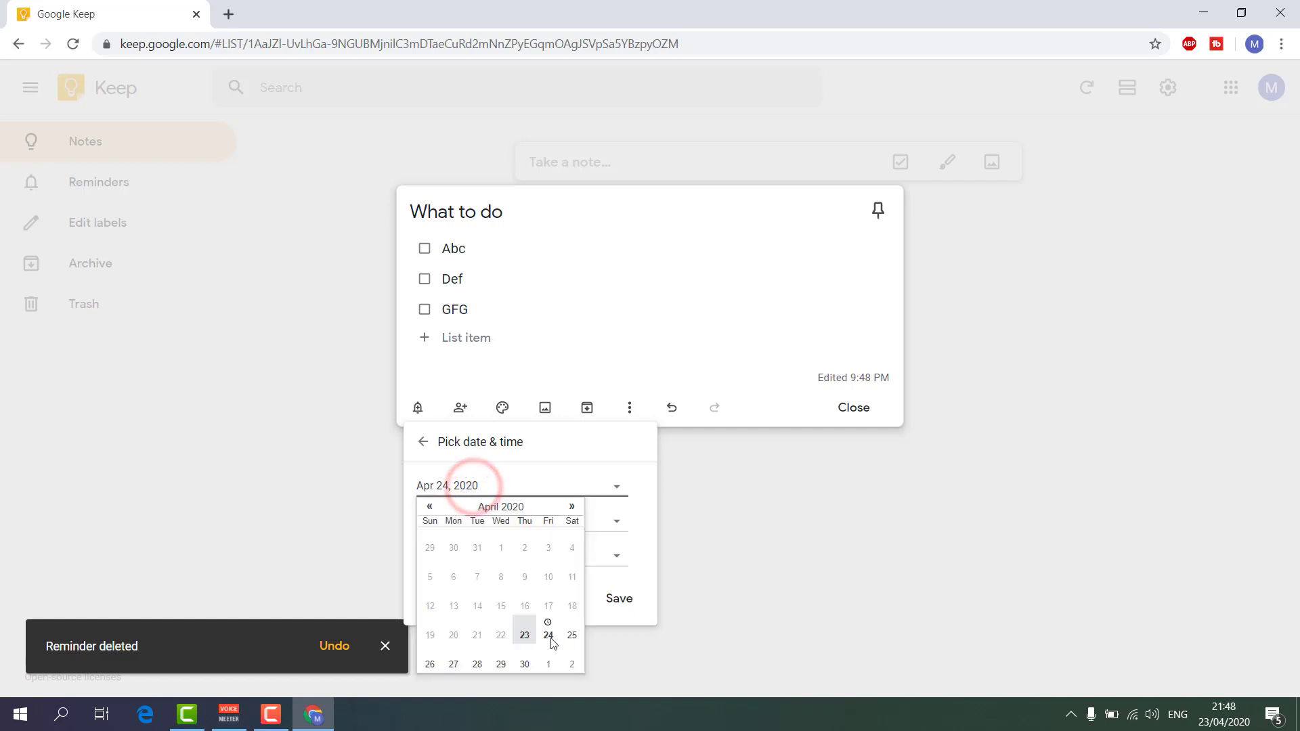
pyautogui.click(572, 637)
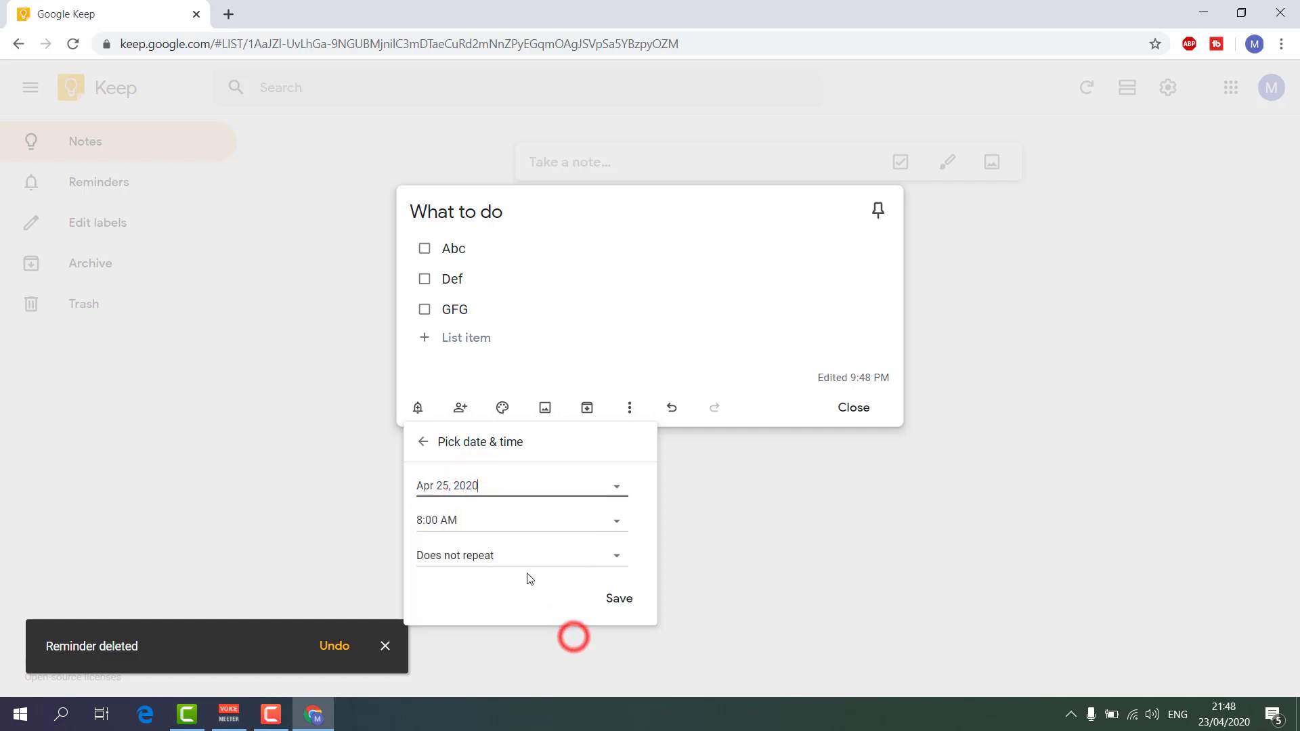
pyautogui.click(477, 520)
pyautogui.click(470, 584)
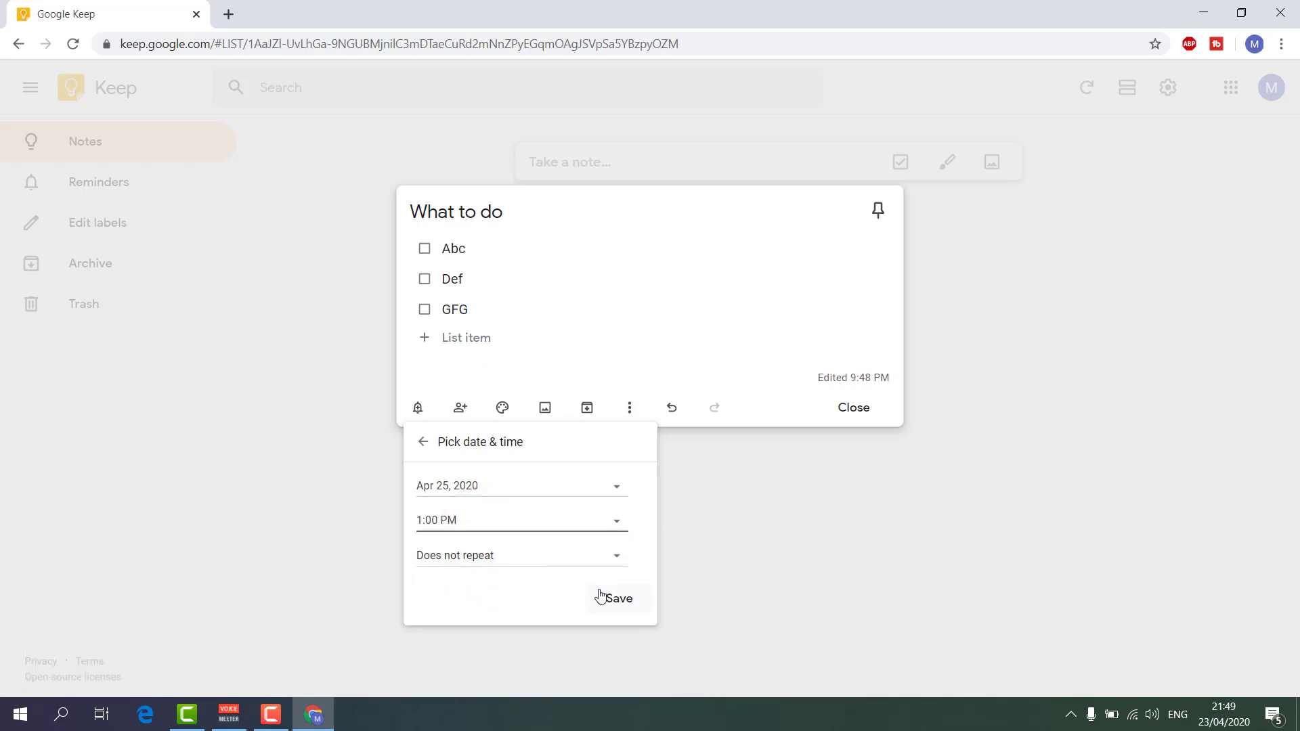
pyautogui.click(423, 442)
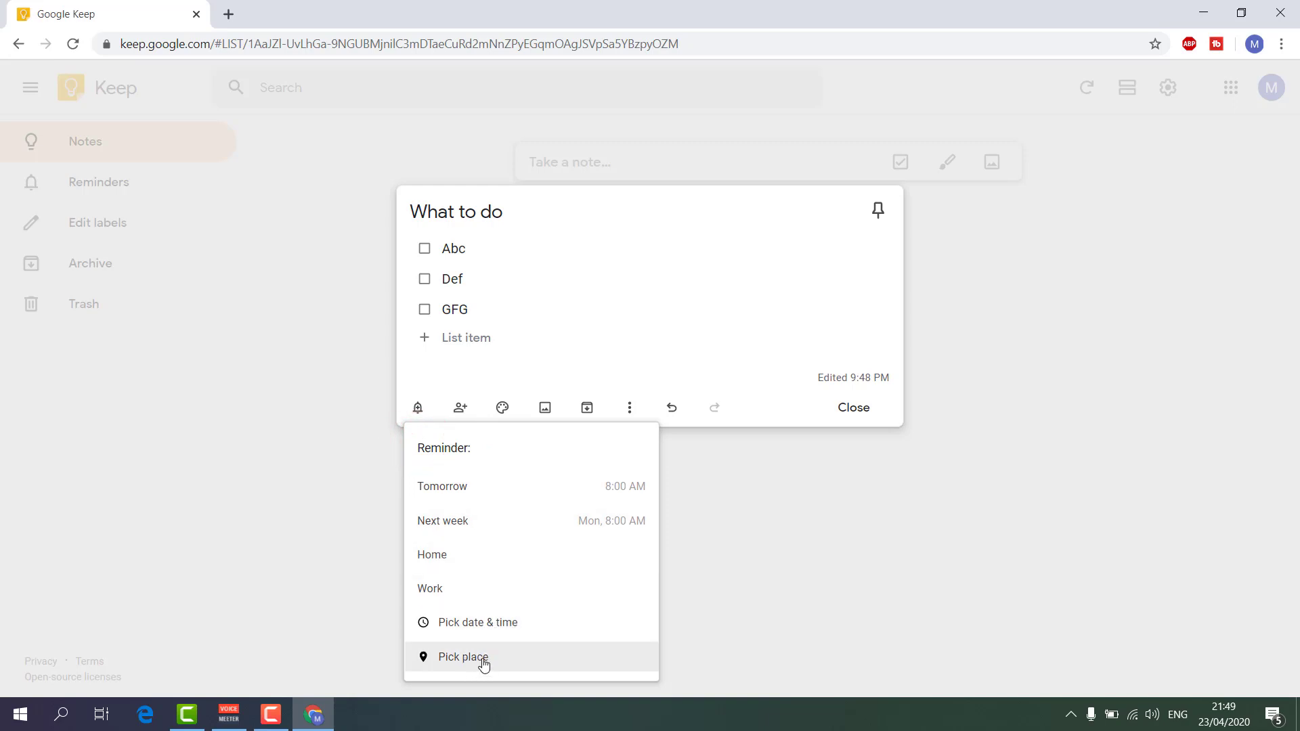
# Allow Keep to use your location via Pick place, then close the What to do note.
pyautogui.click(482, 661)
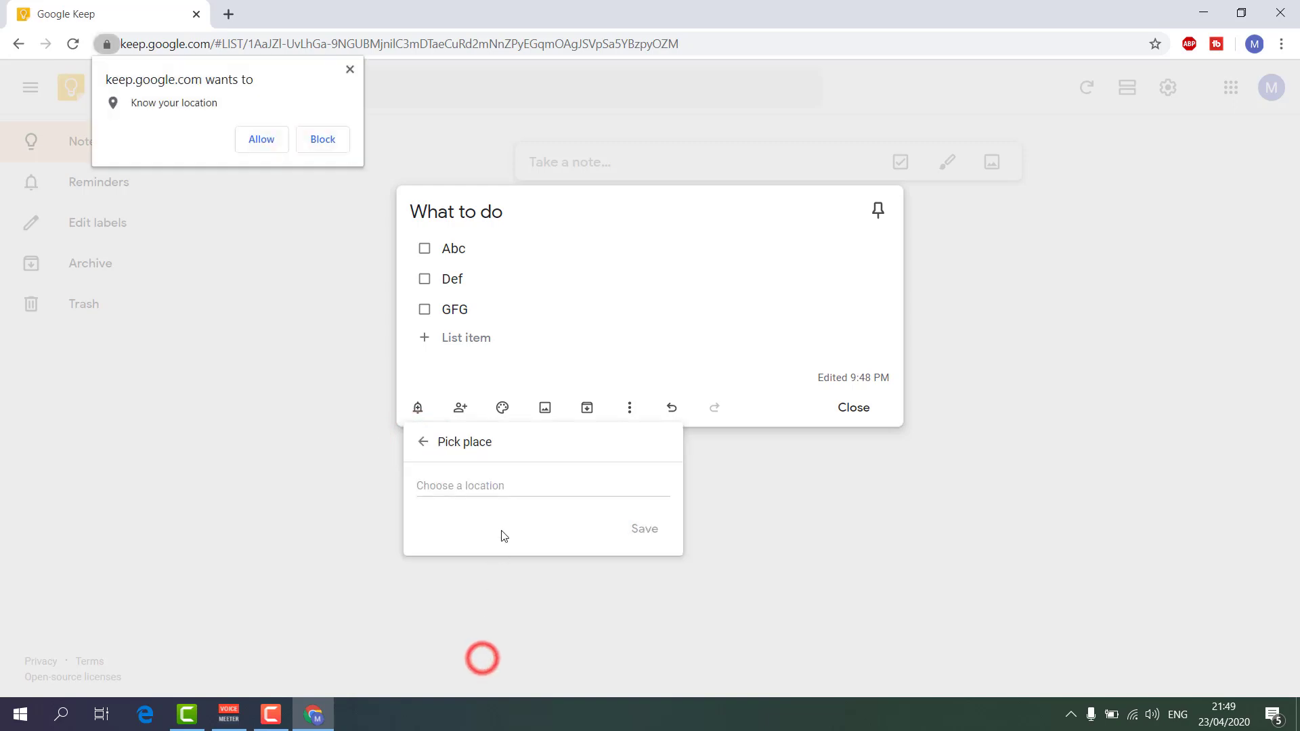
pyautogui.click(246, 148)
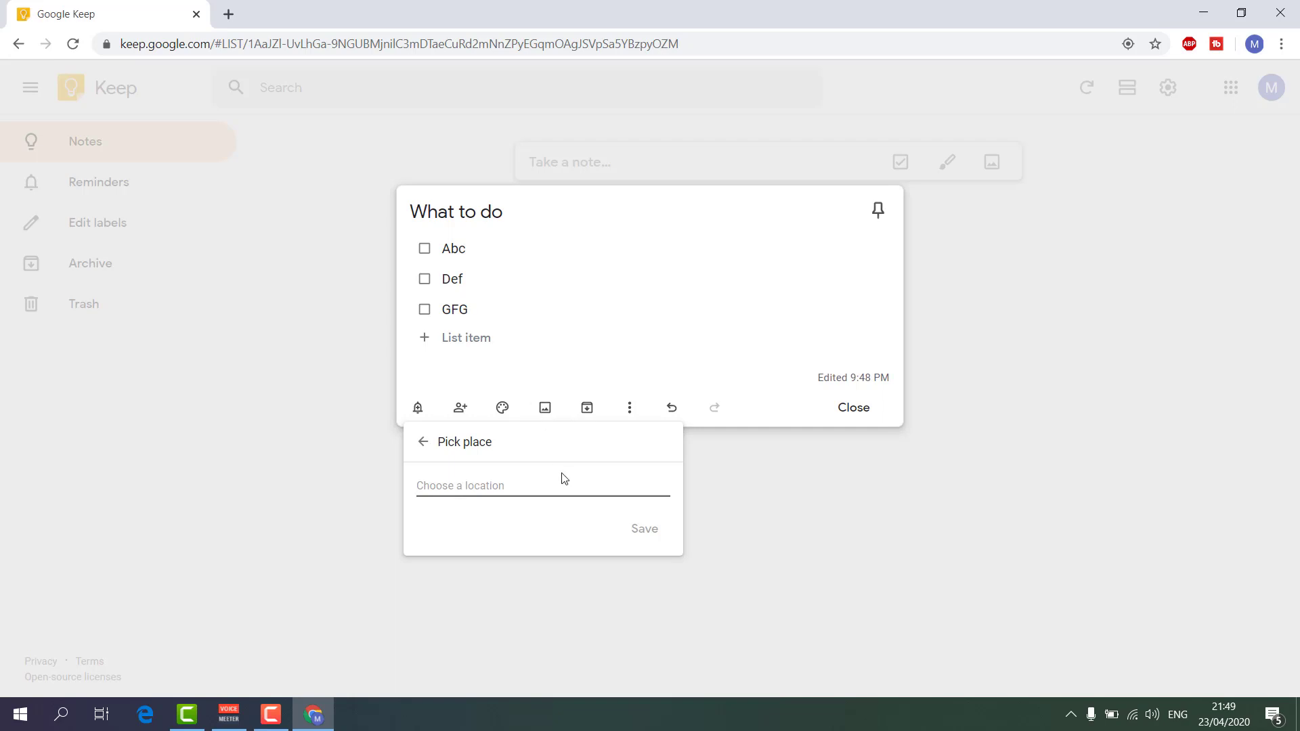
pyautogui.click(424, 442)
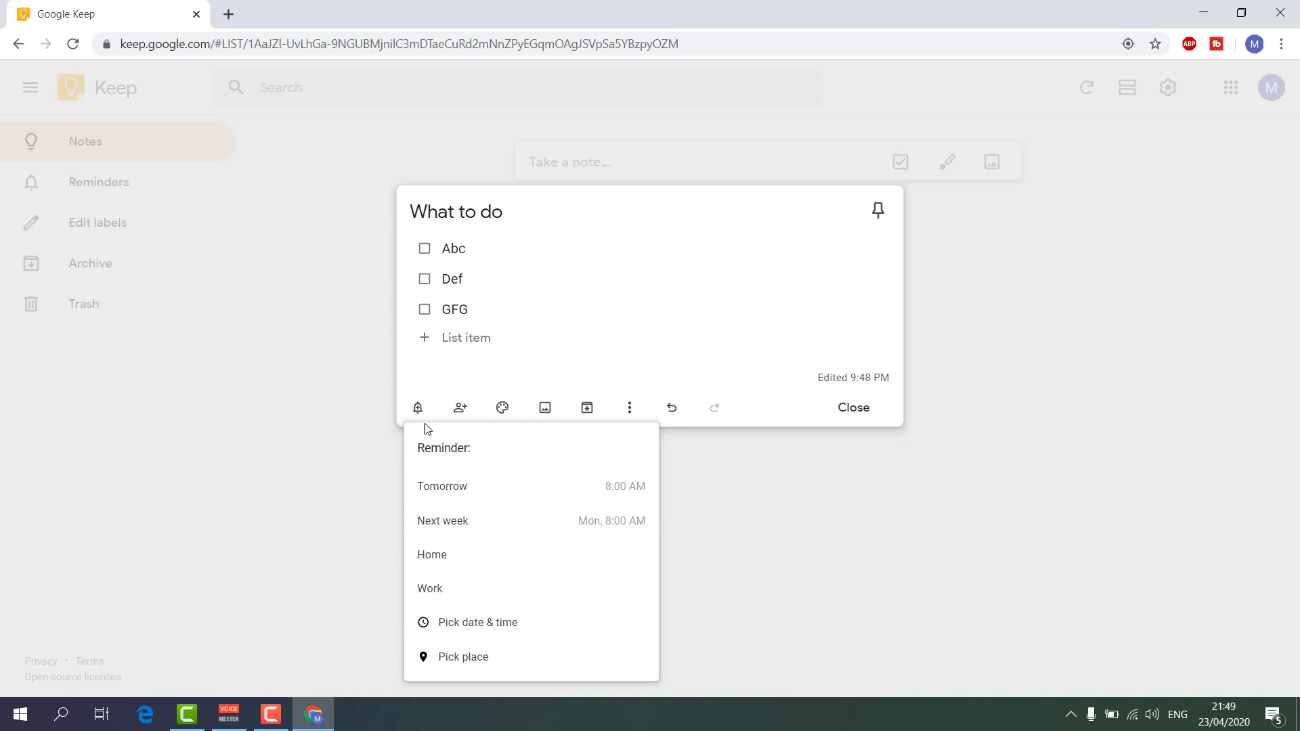
pyautogui.click(855, 410)
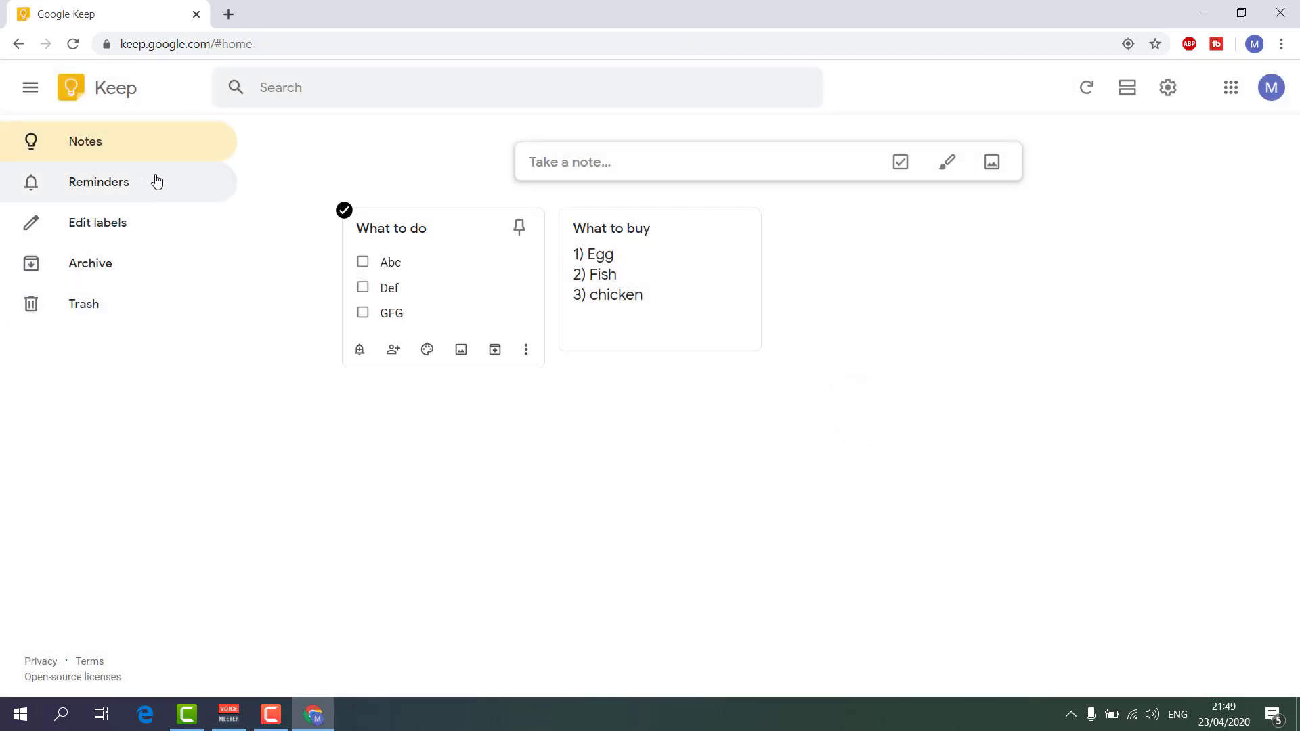
# Give What to do a Tomorrow 8:00 AM reminder and confirm it appears under Reminders.
pyautogui.click(105, 185)
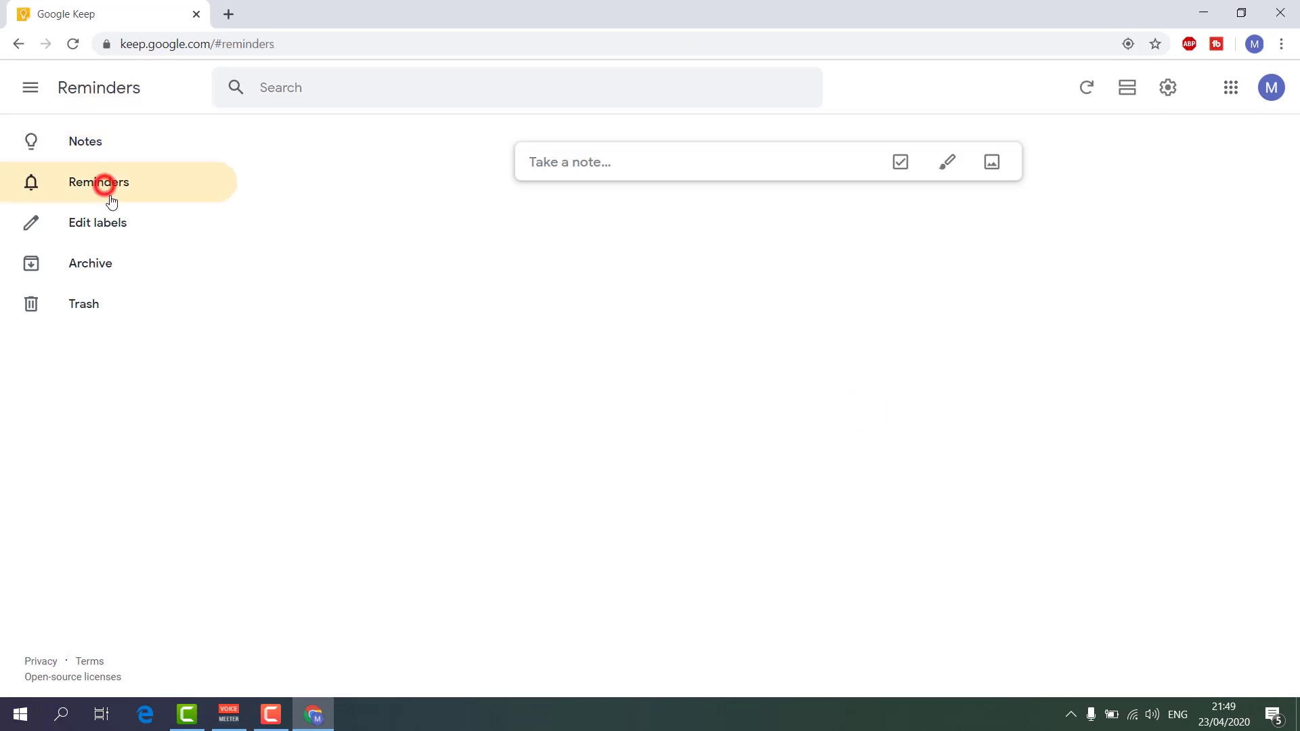
pyautogui.click(124, 150)
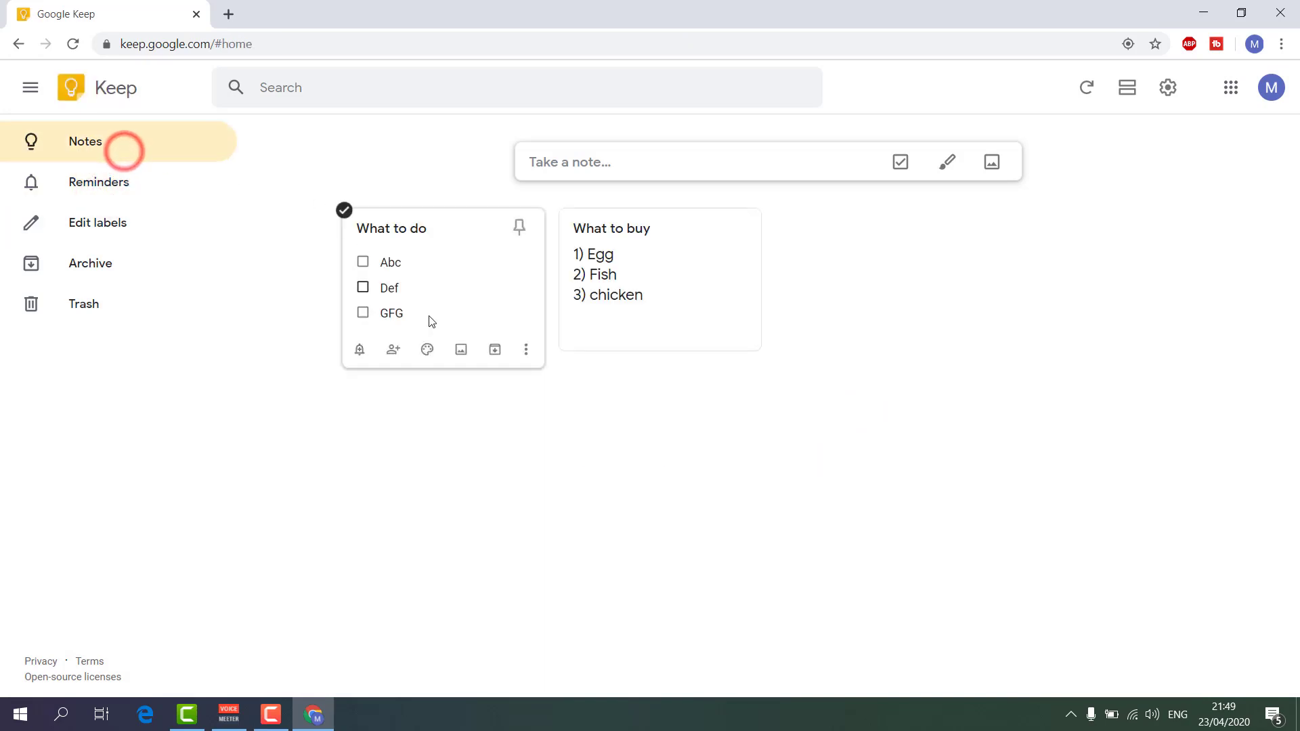
pyautogui.click(359, 349)
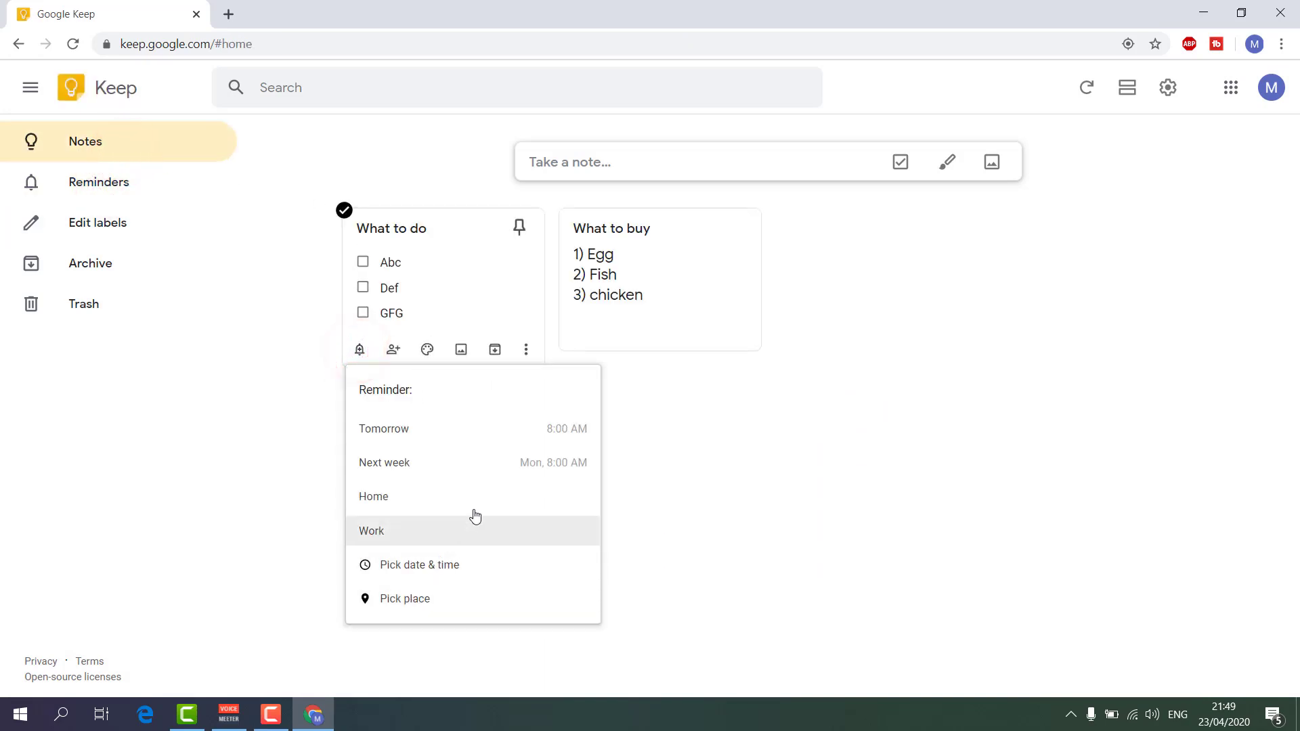
pyautogui.click(468, 439)
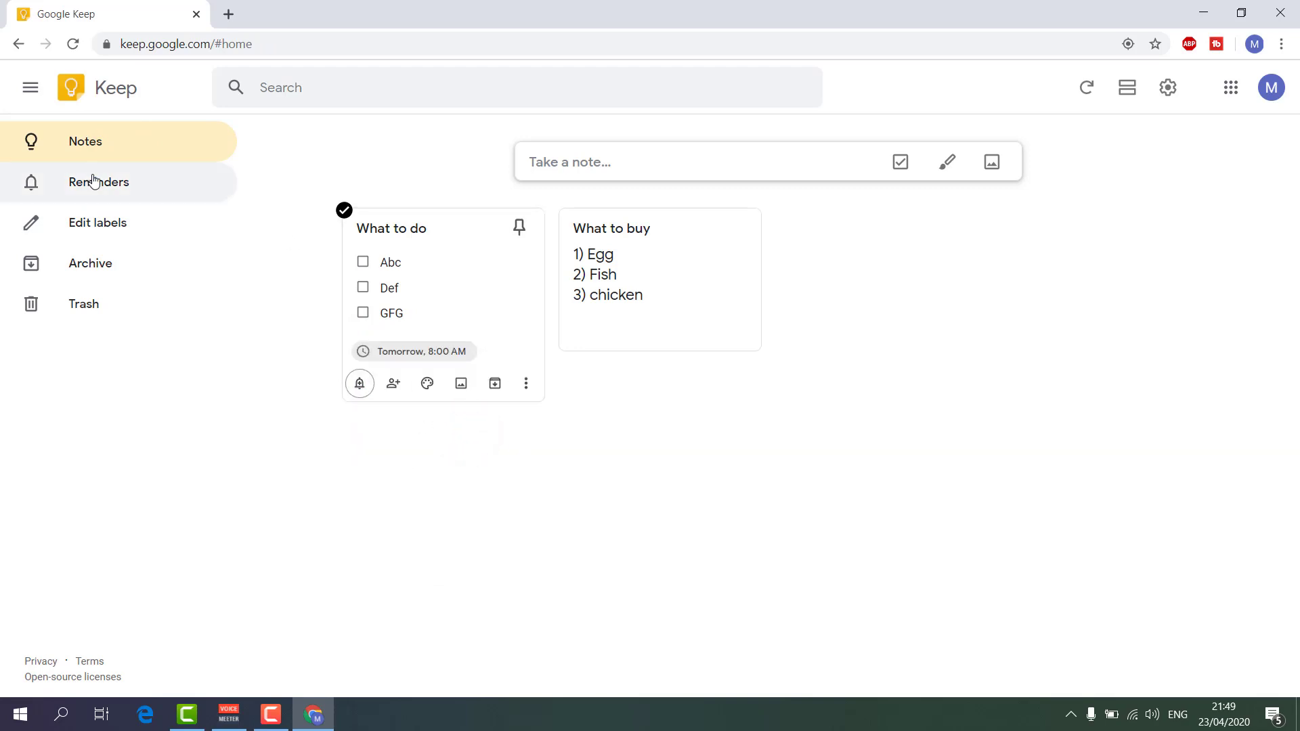
pyautogui.click(111, 188)
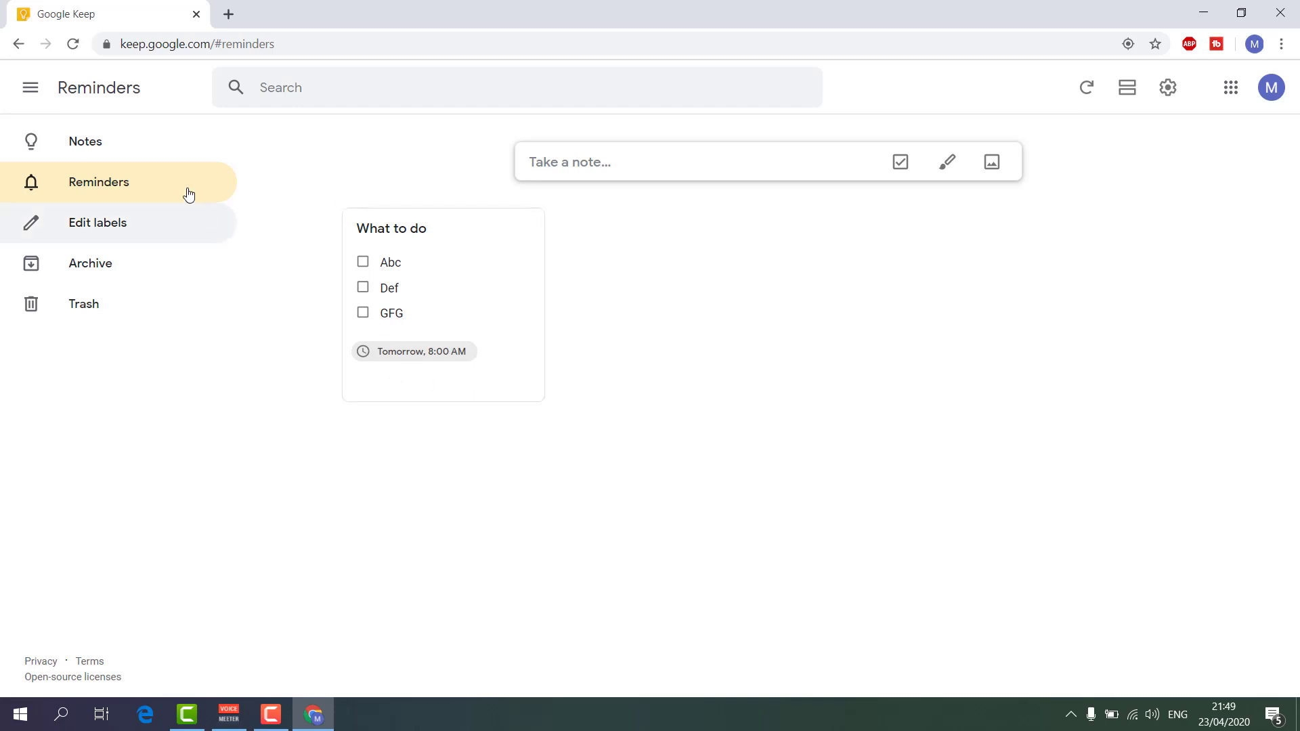
pyautogui.click(155, 129)
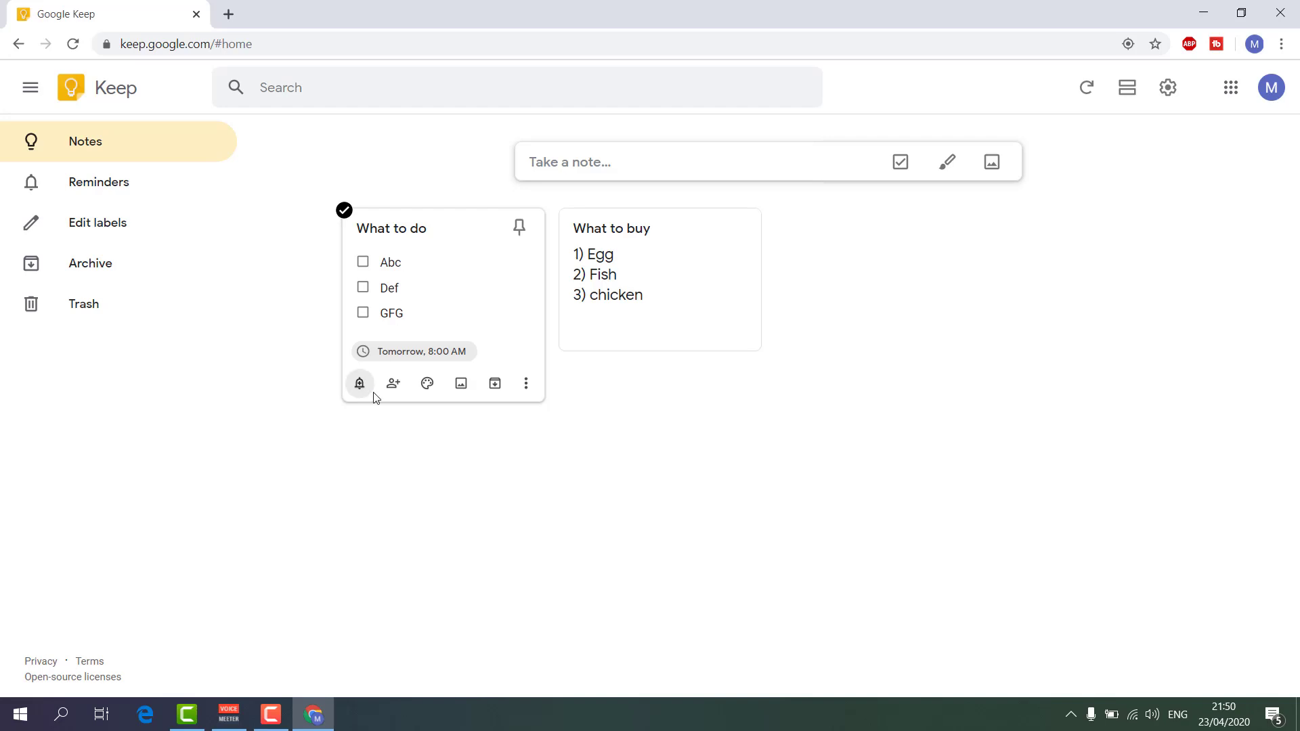
# Add a collaborator's e-mail address to the What to do checklist and save.
pyautogui.click(393, 384)
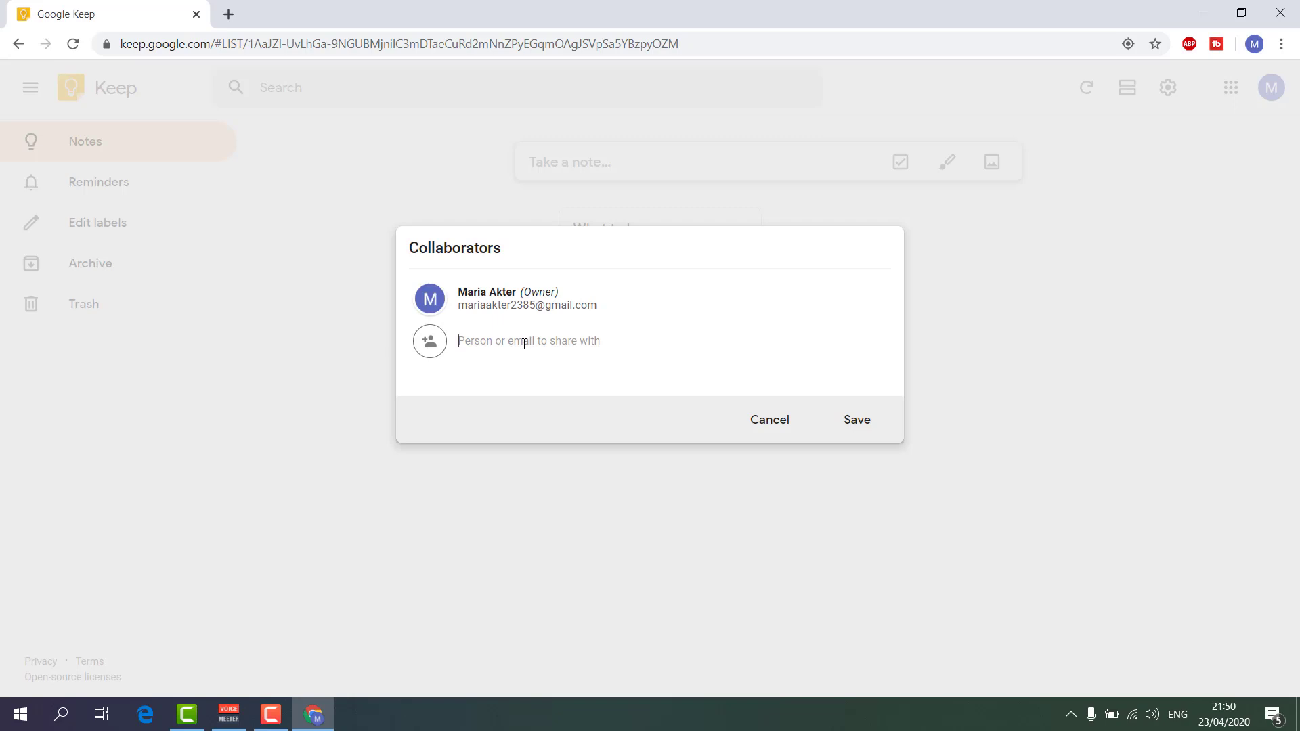
pyautogui.click(877, 343)
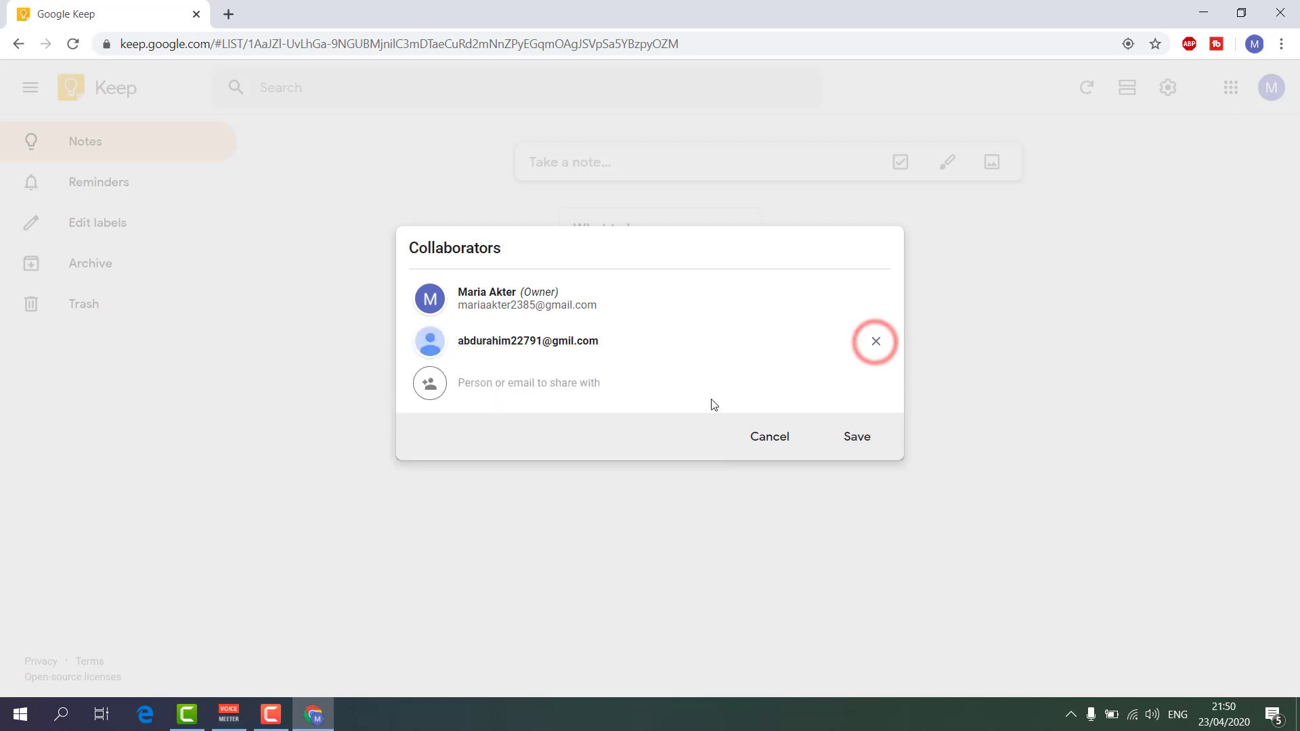
pyautogui.click(854, 439)
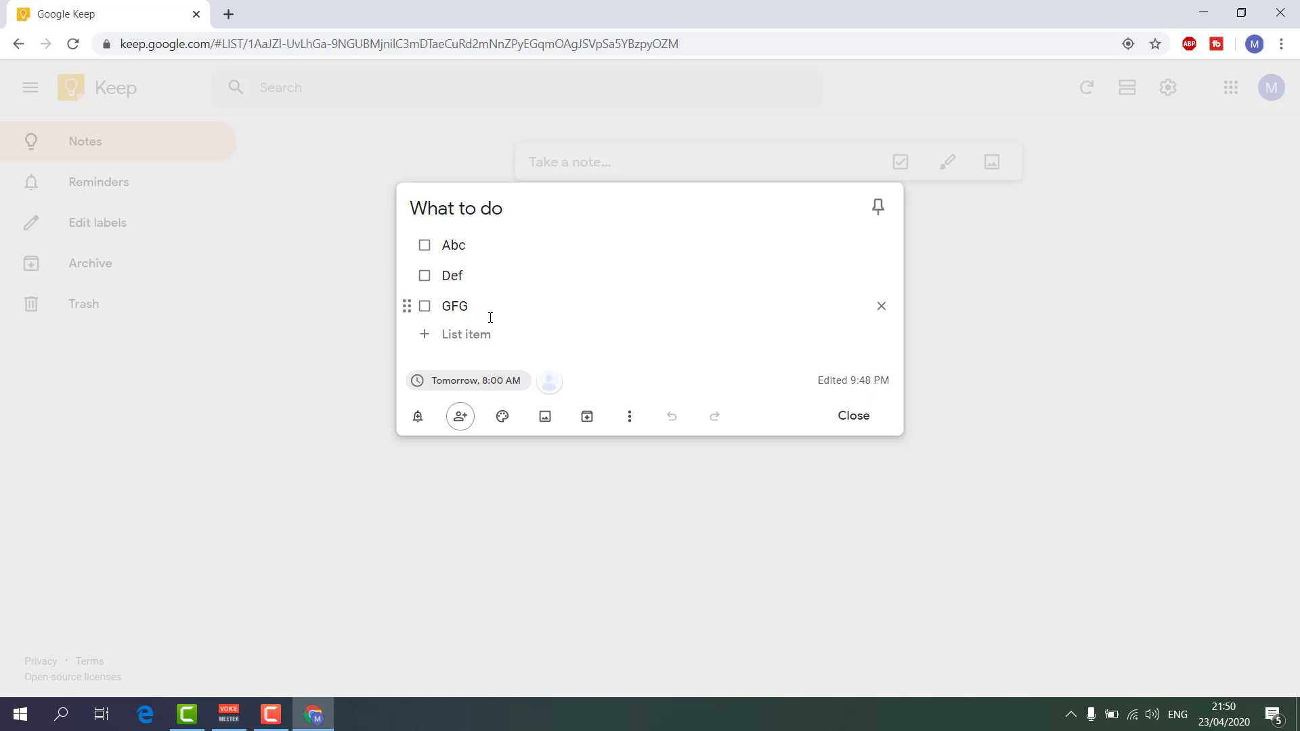
# Colour the What to do checklist orange, briefly trying Dark blue before settling on Orange.
pyautogui.moveTo(500, 418)
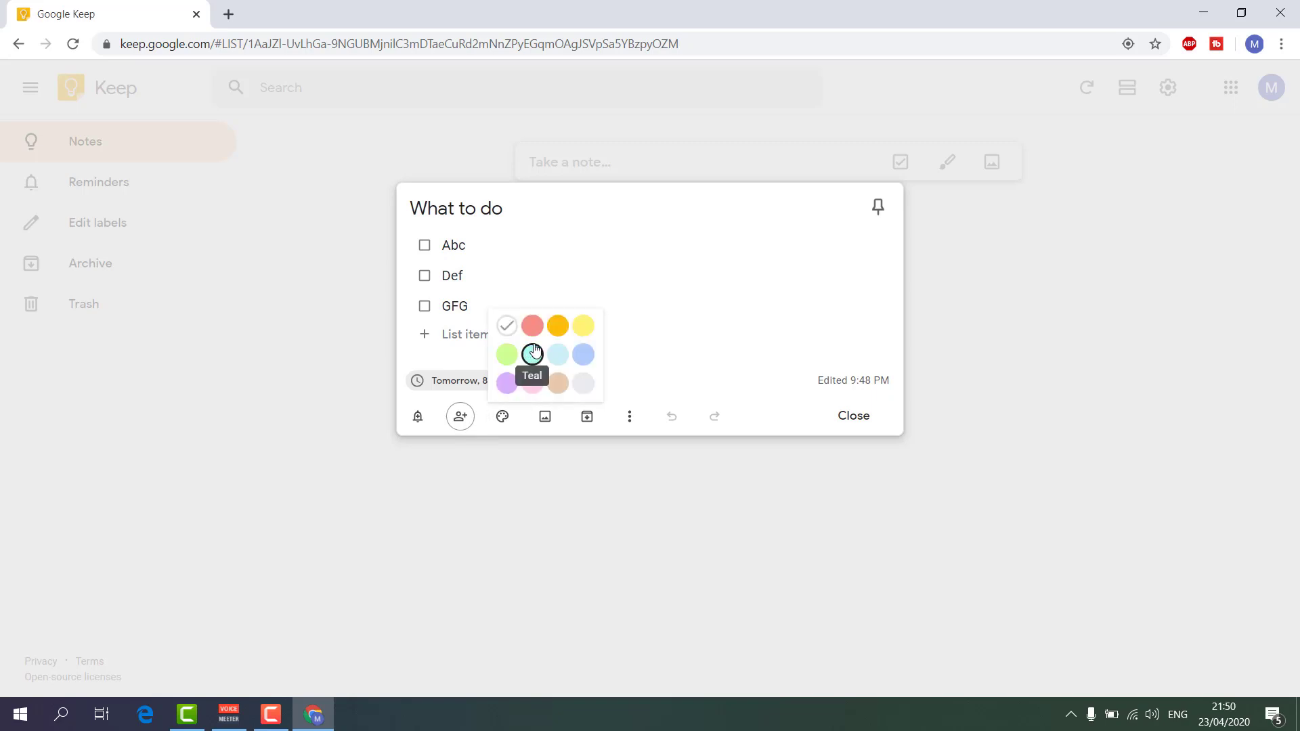
pyautogui.click(566, 332)
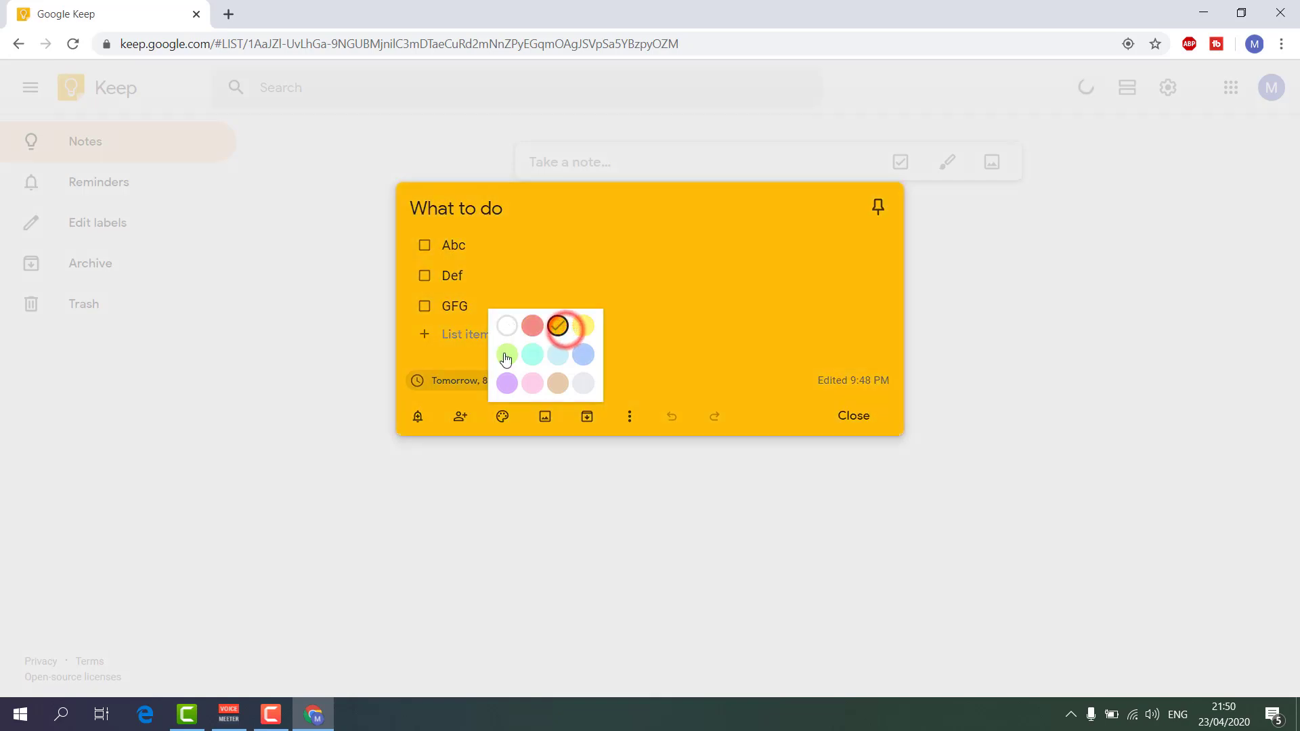
pyautogui.click(505, 416)
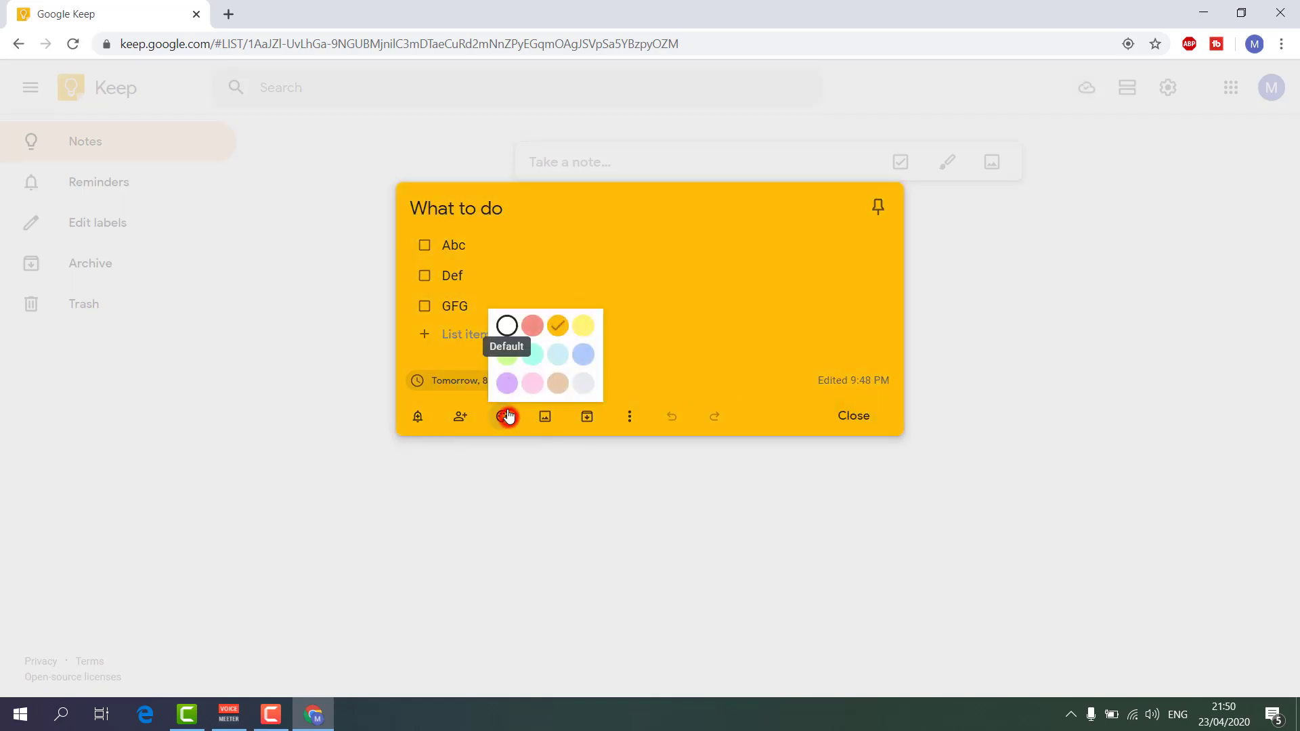
pyautogui.click(583, 354)
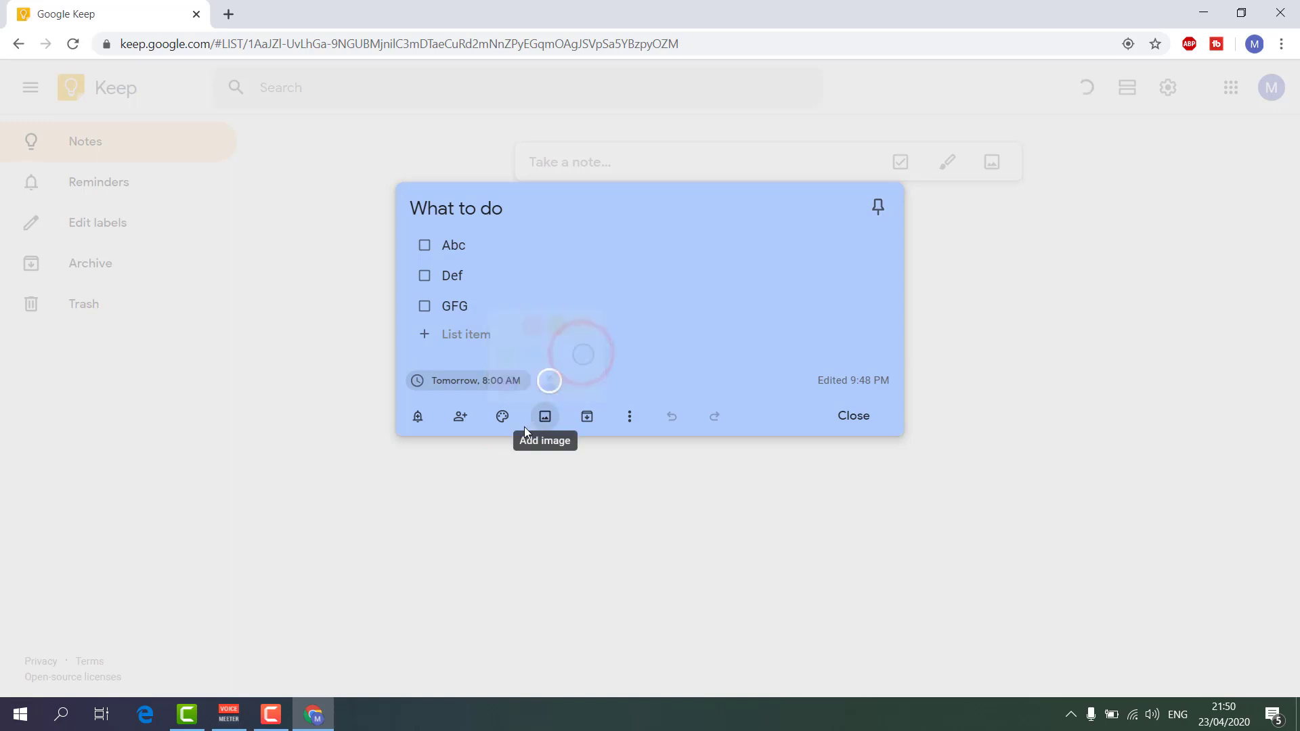
pyautogui.moveTo(496, 421)
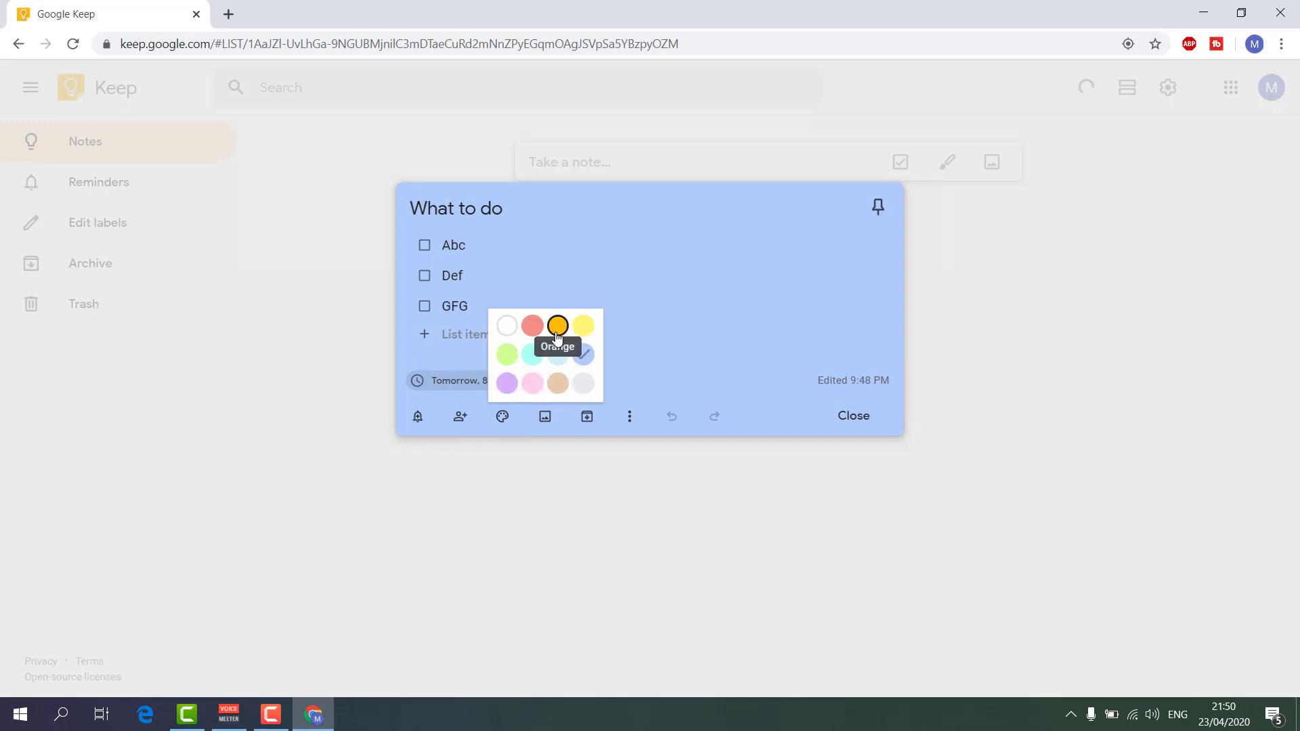
pyautogui.click(557, 327)
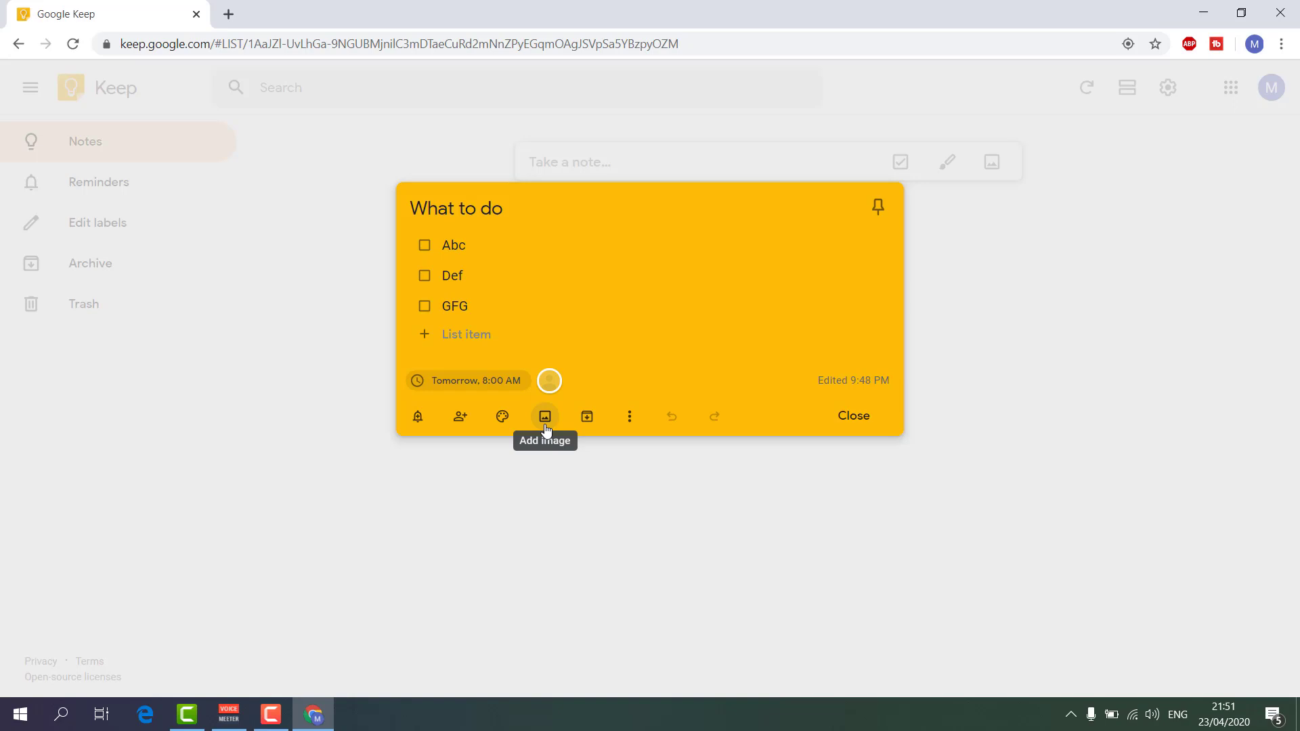
pyautogui.click(545, 417)
pyautogui.click(71, 129)
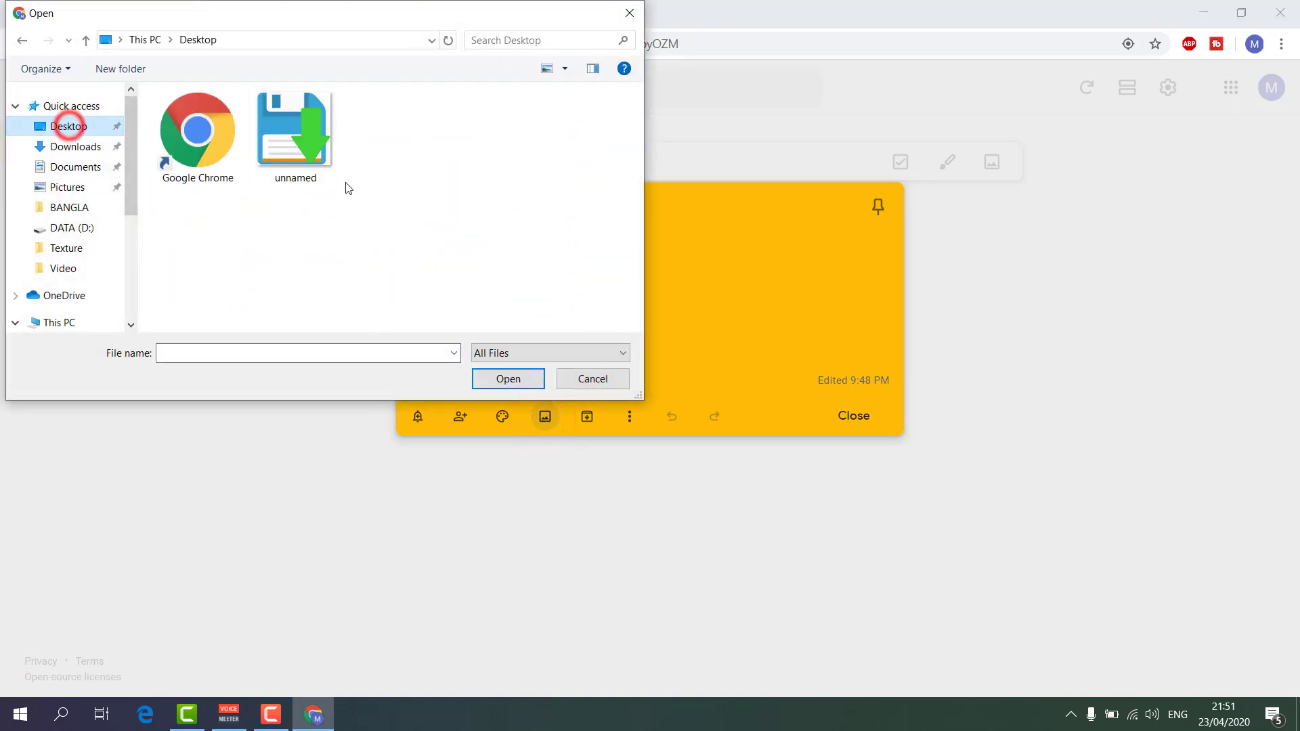
pyautogui.click(300, 147)
pyautogui.click(509, 383)
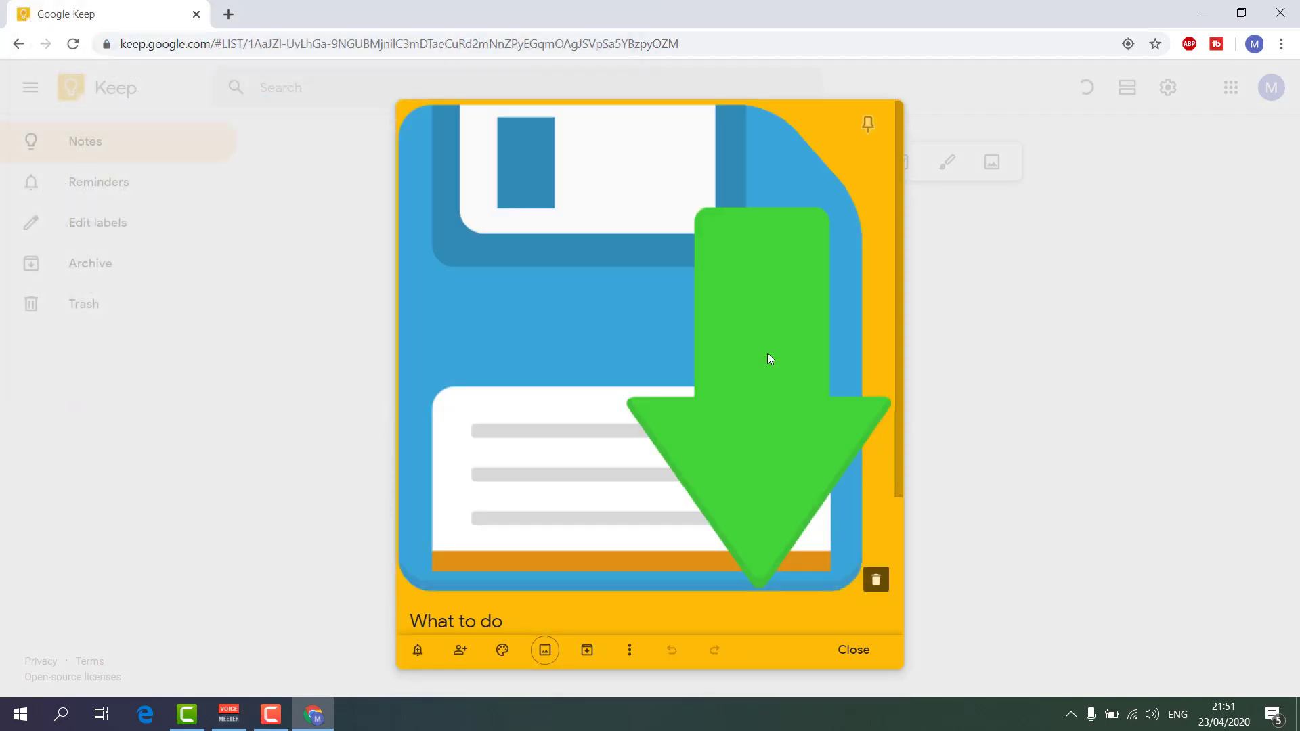
pyautogui.click(866, 652)
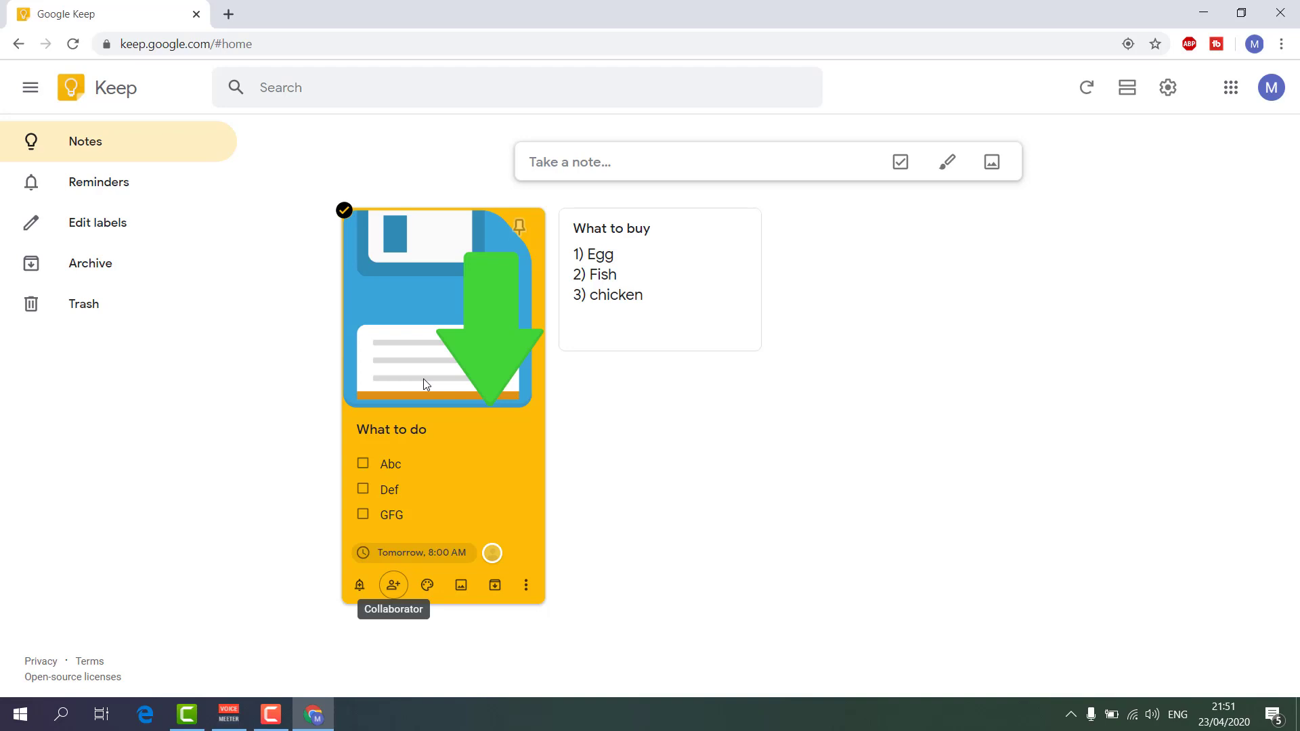
pyautogui.click(426, 384)
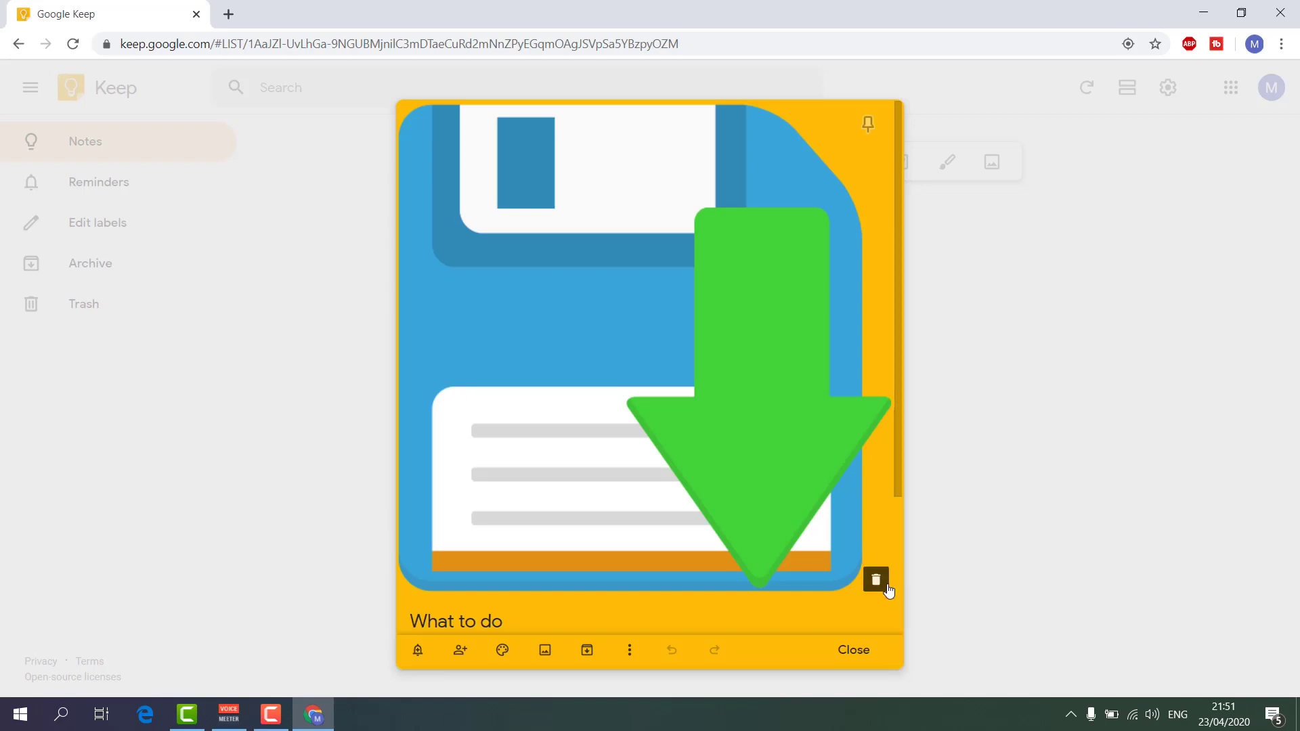
pyautogui.click(876, 579)
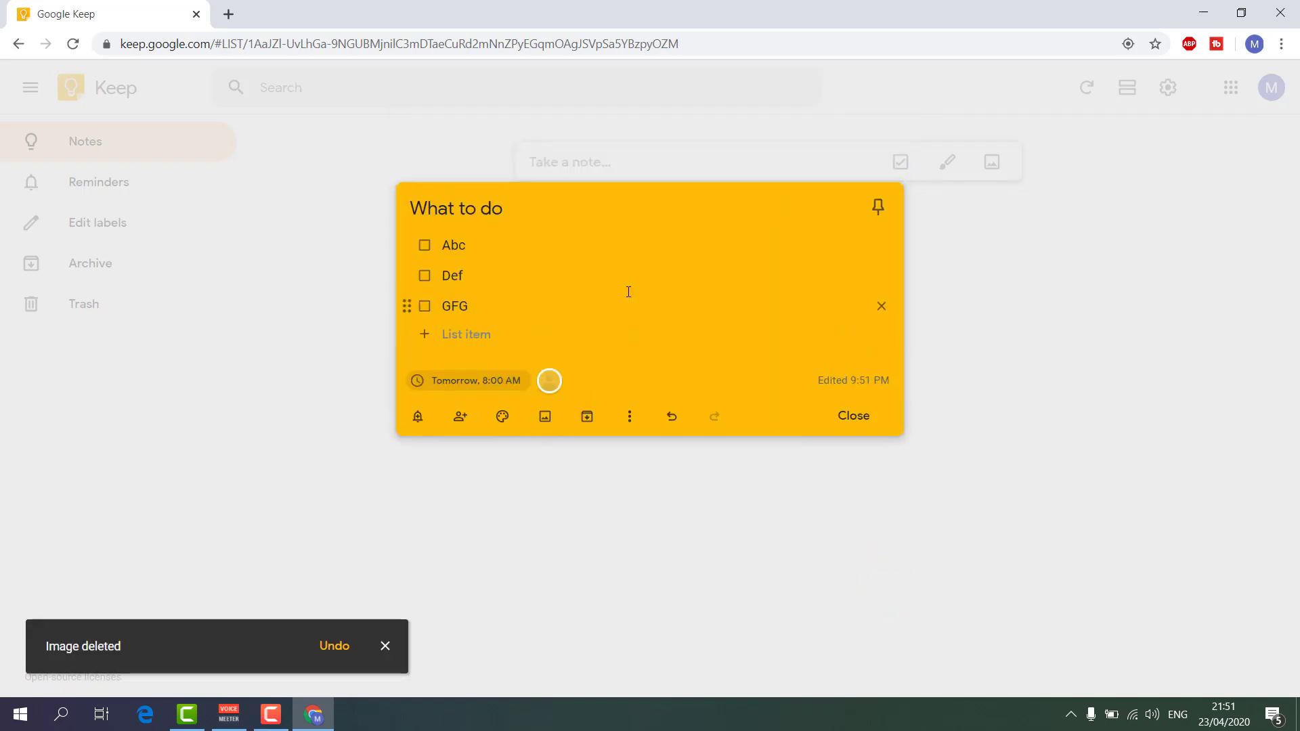
# Archive the What to do checklist and view it in the Archive.
pyautogui.click(588, 420)
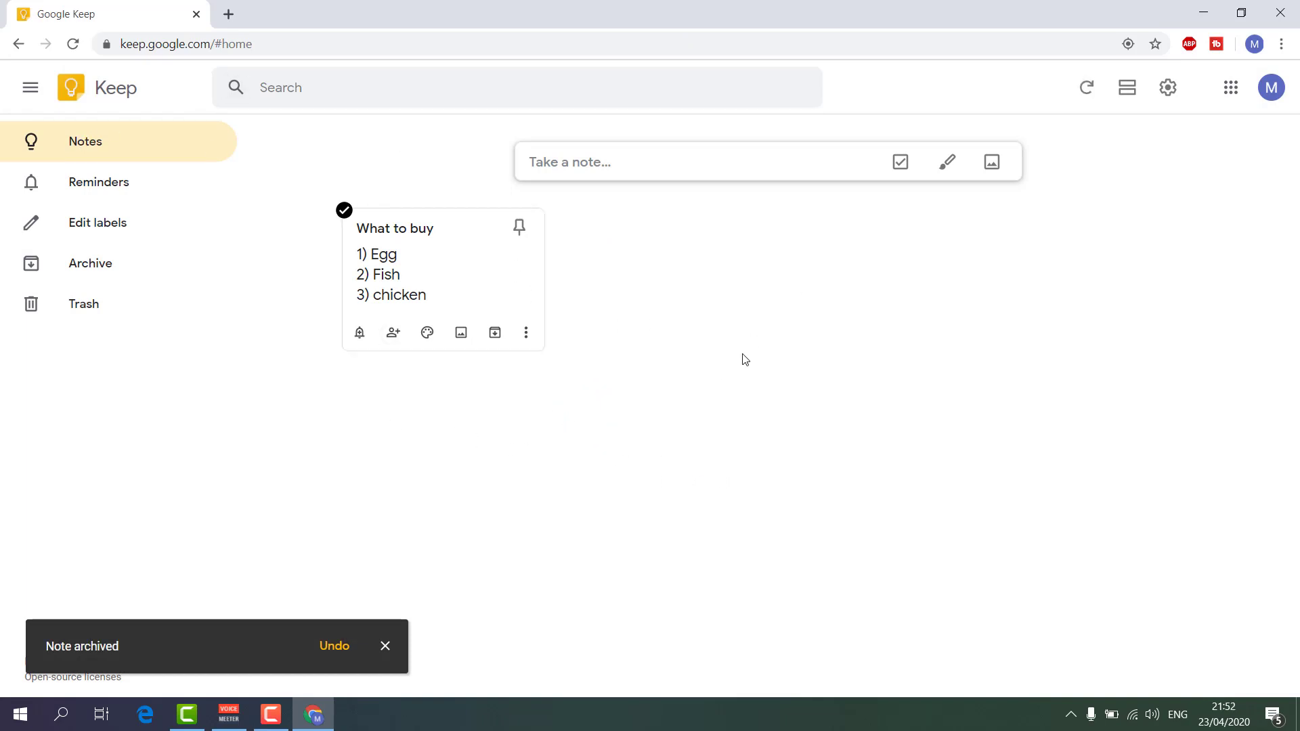
pyautogui.click(87, 277)
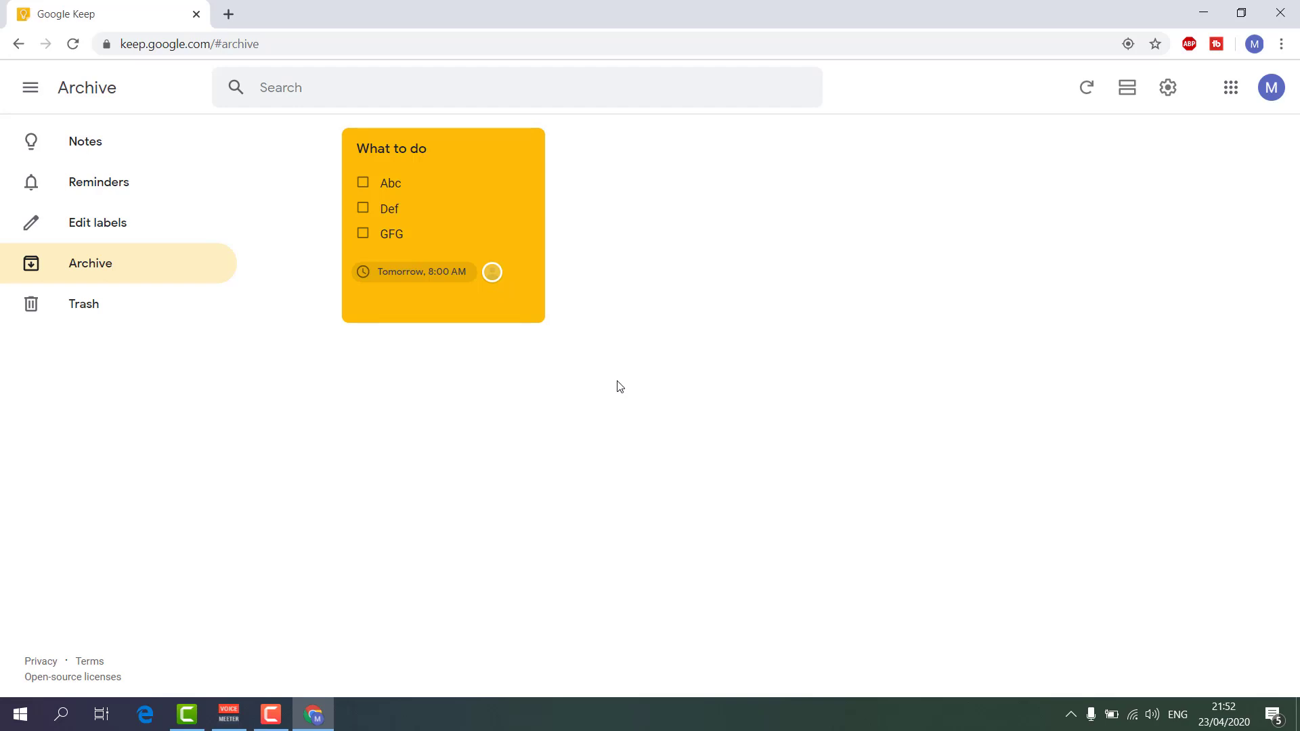
pyautogui.click(527, 305)
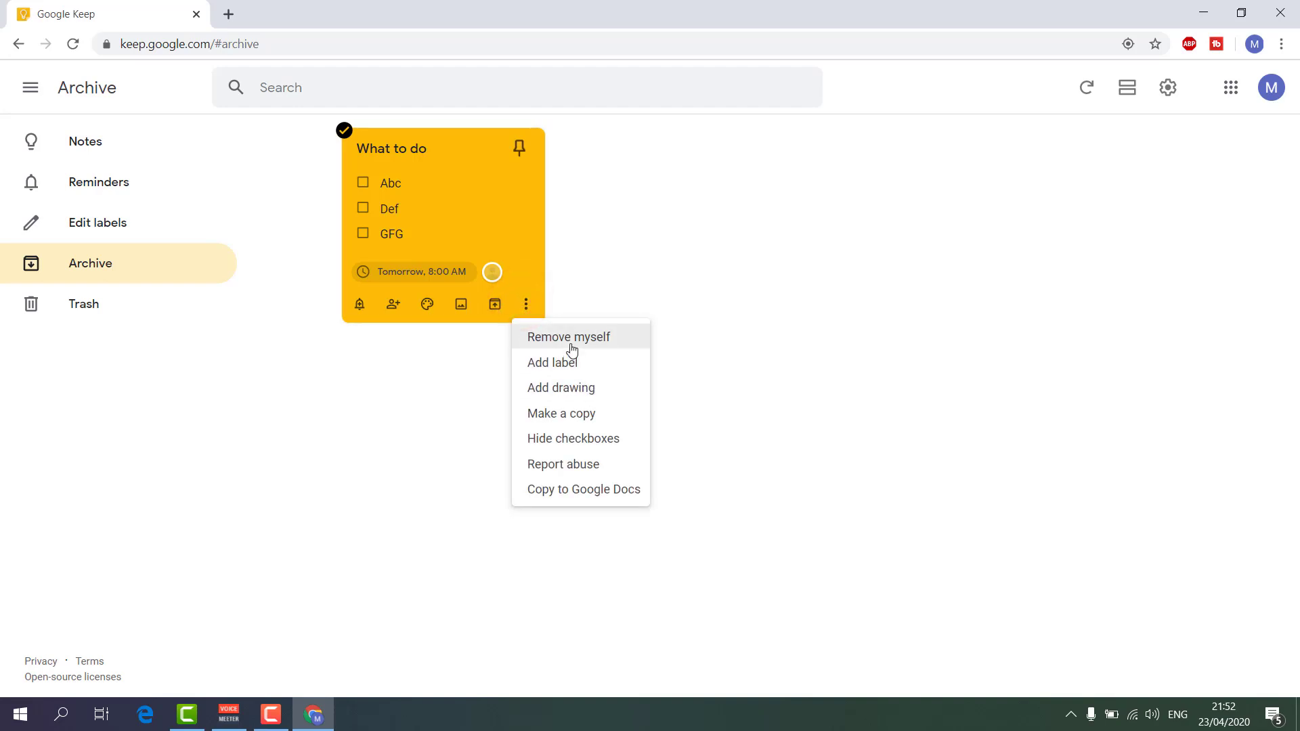
pyautogui.click(437, 383)
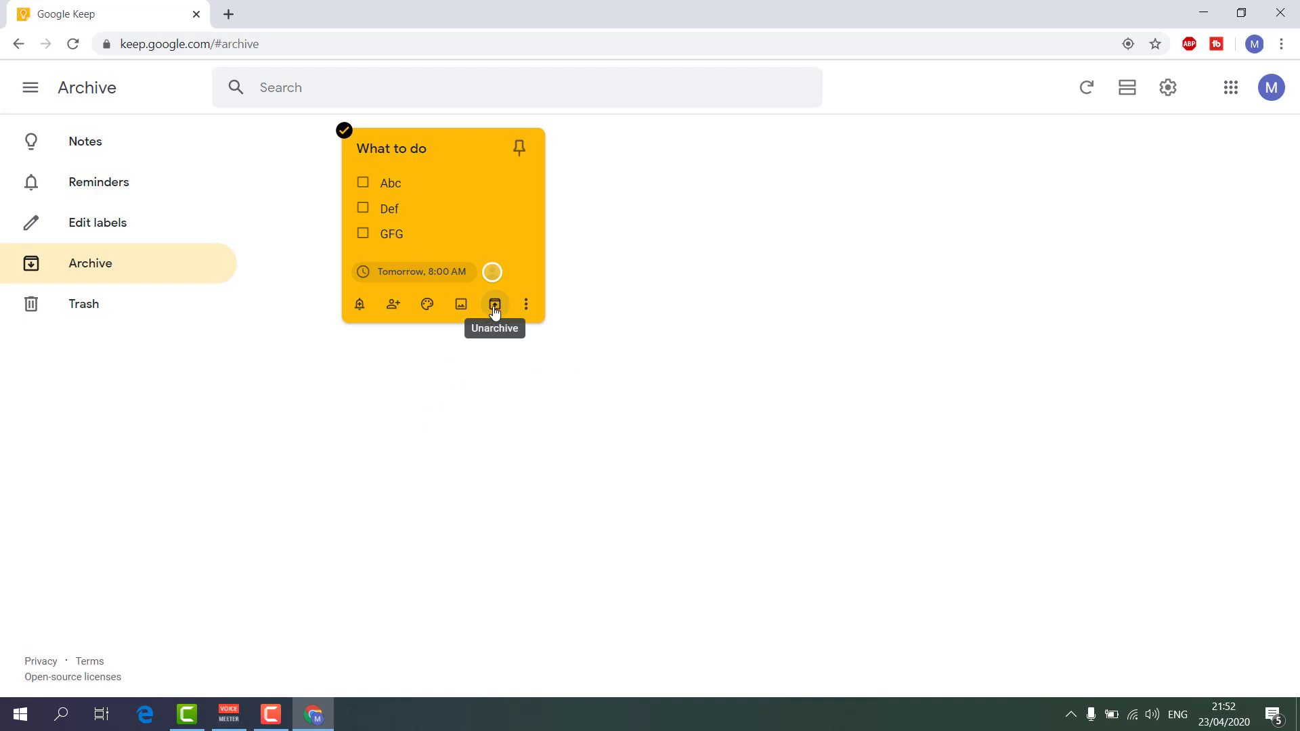
# Unarchive the What to do checklist, return to Notes and reopen it.
pyautogui.click(495, 306)
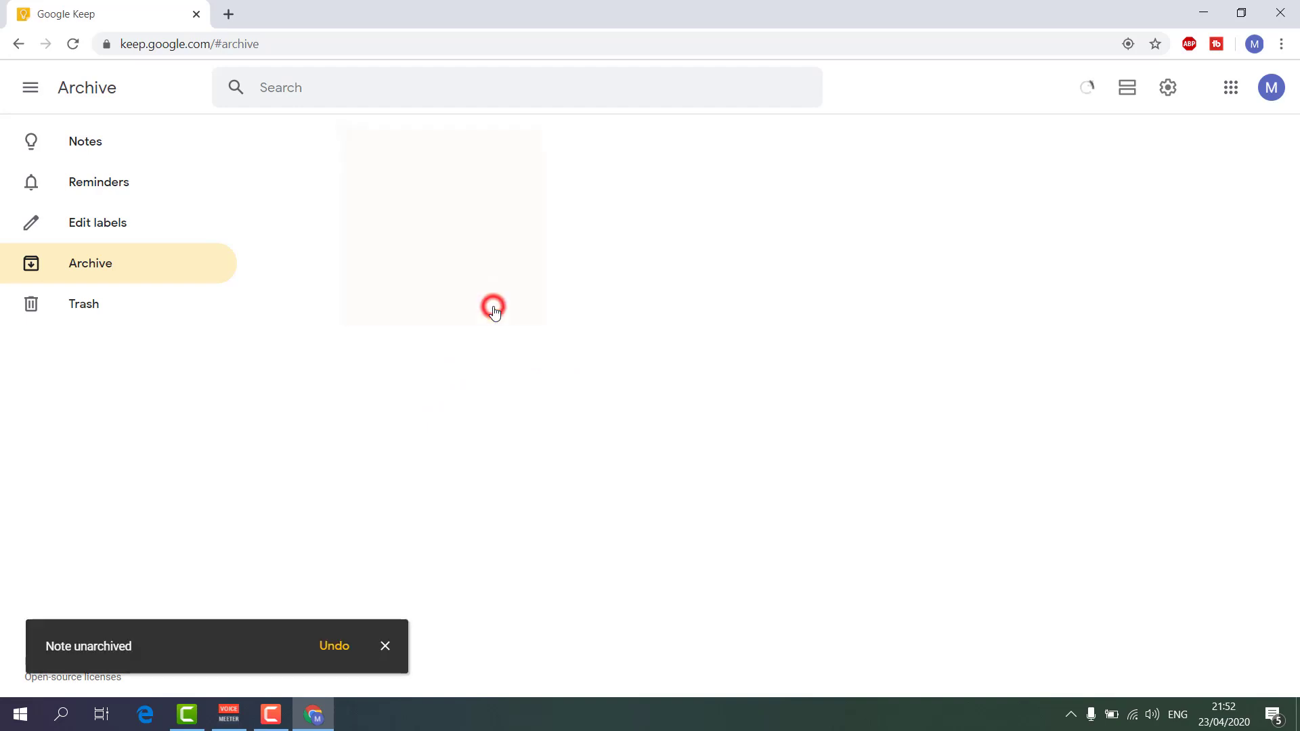
pyautogui.click(107, 152)
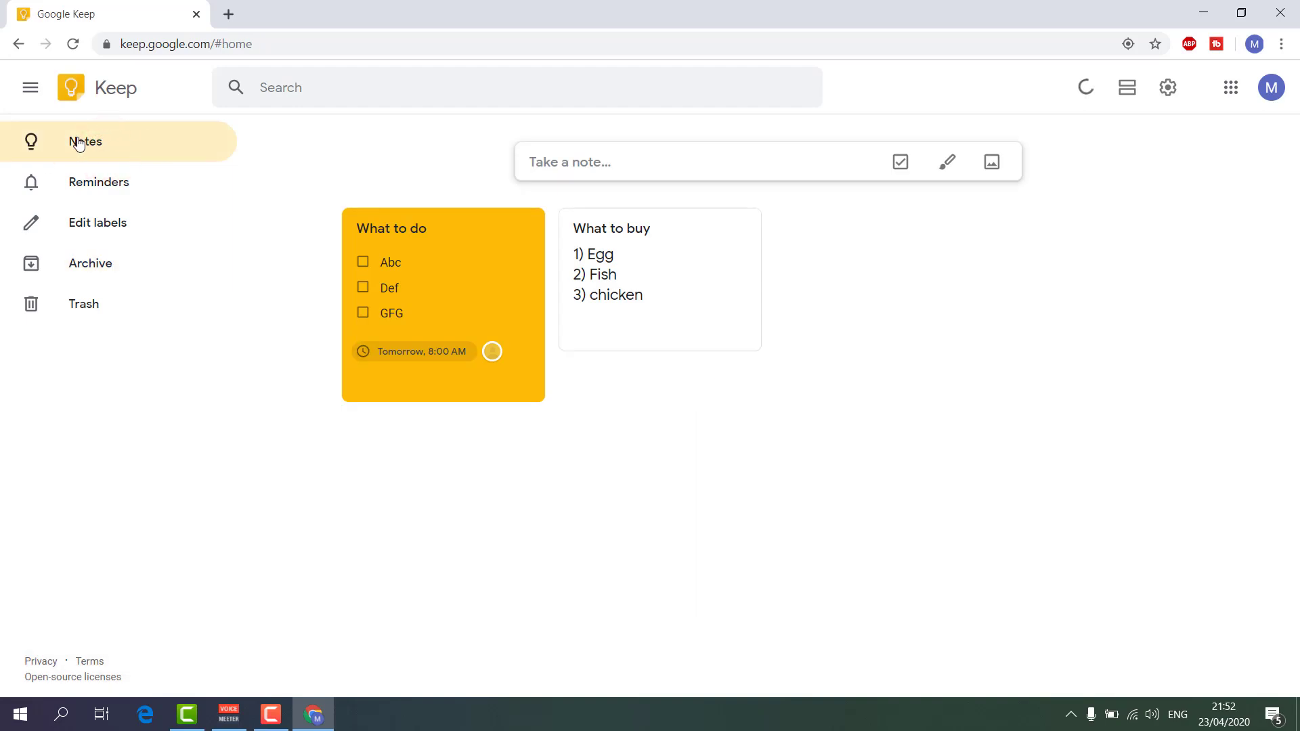
pyautogui.click(469, 298)
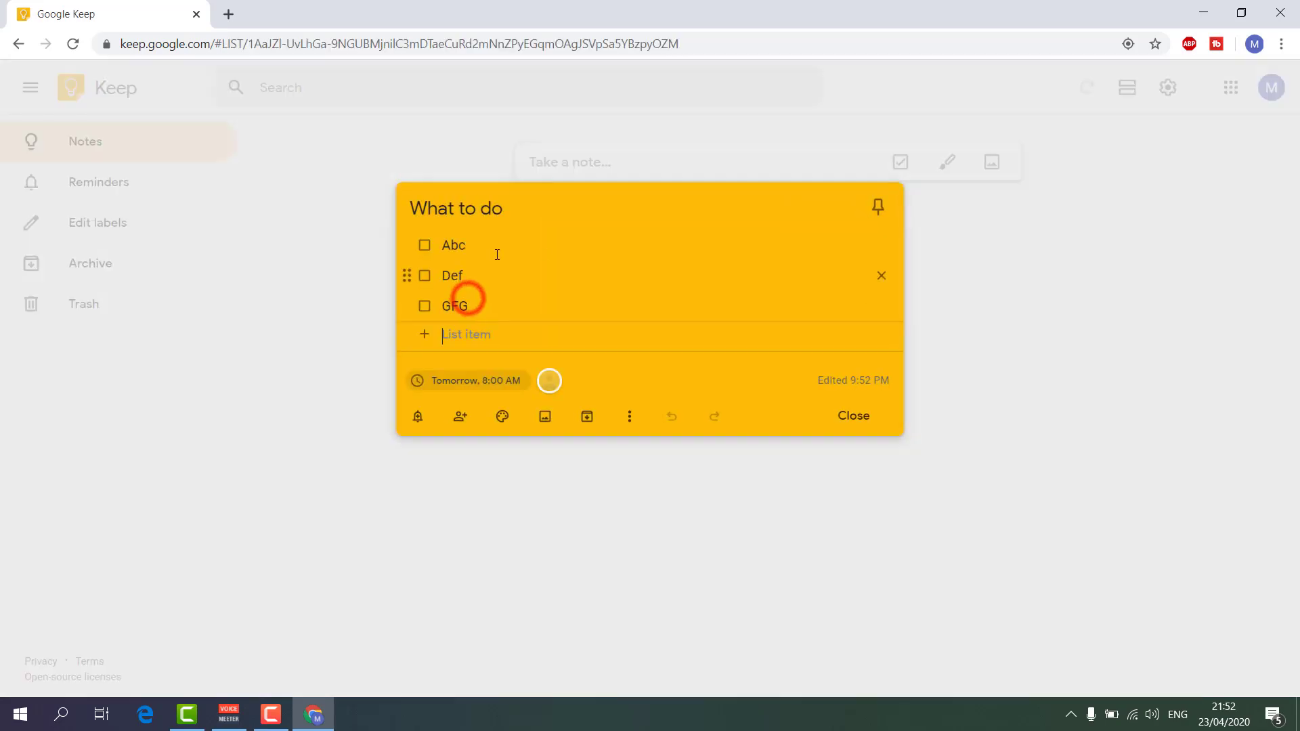
# Show the More (⋮) menu of the open What to do checklist.
pyautogui.click(630, 419)
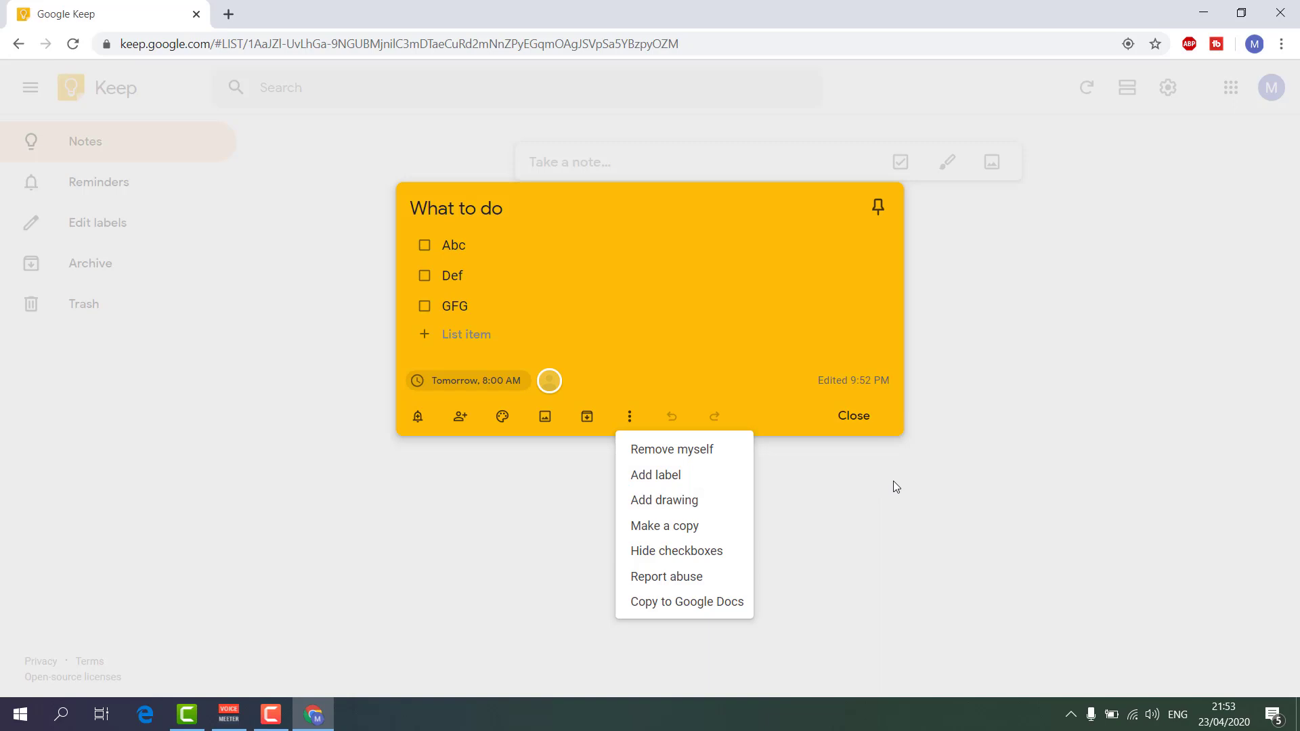
# Create and apply a new 'MY IMPORTANT THINK' label to the checklist.
pyautogui.click(655, 477)
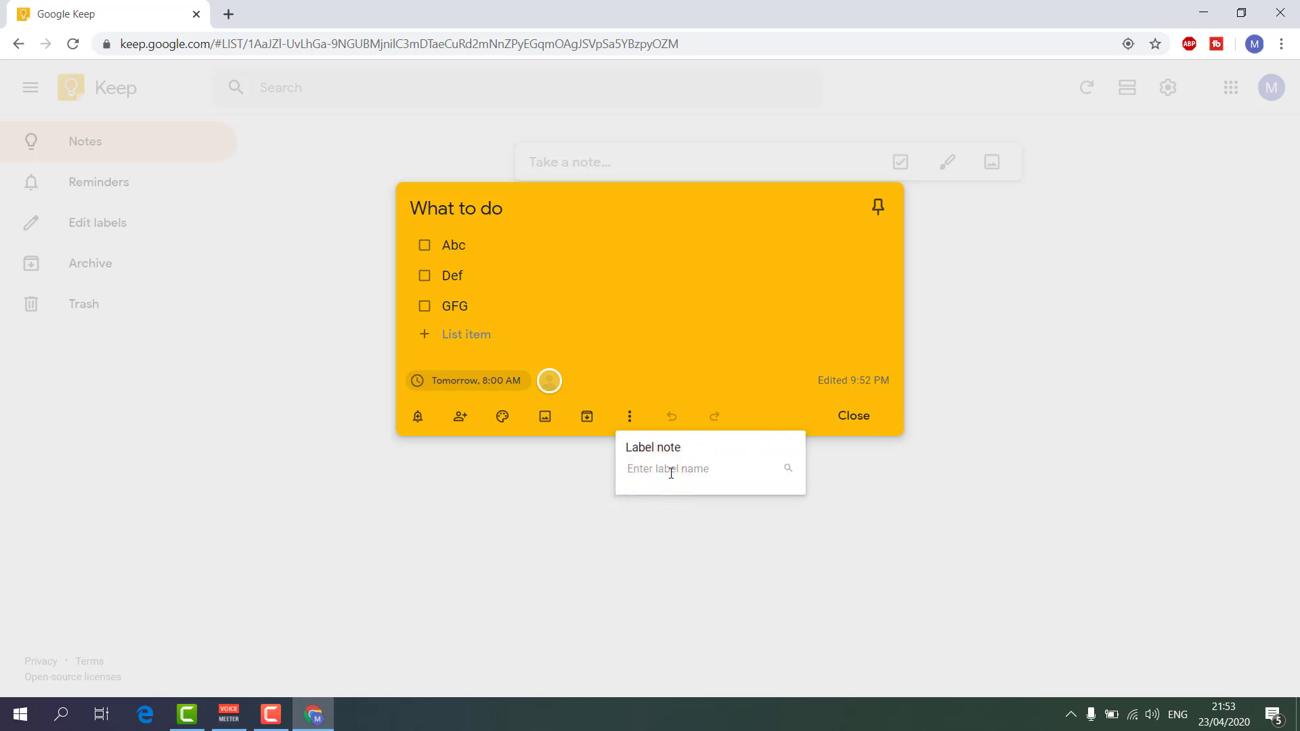
pyautogui.write('M')
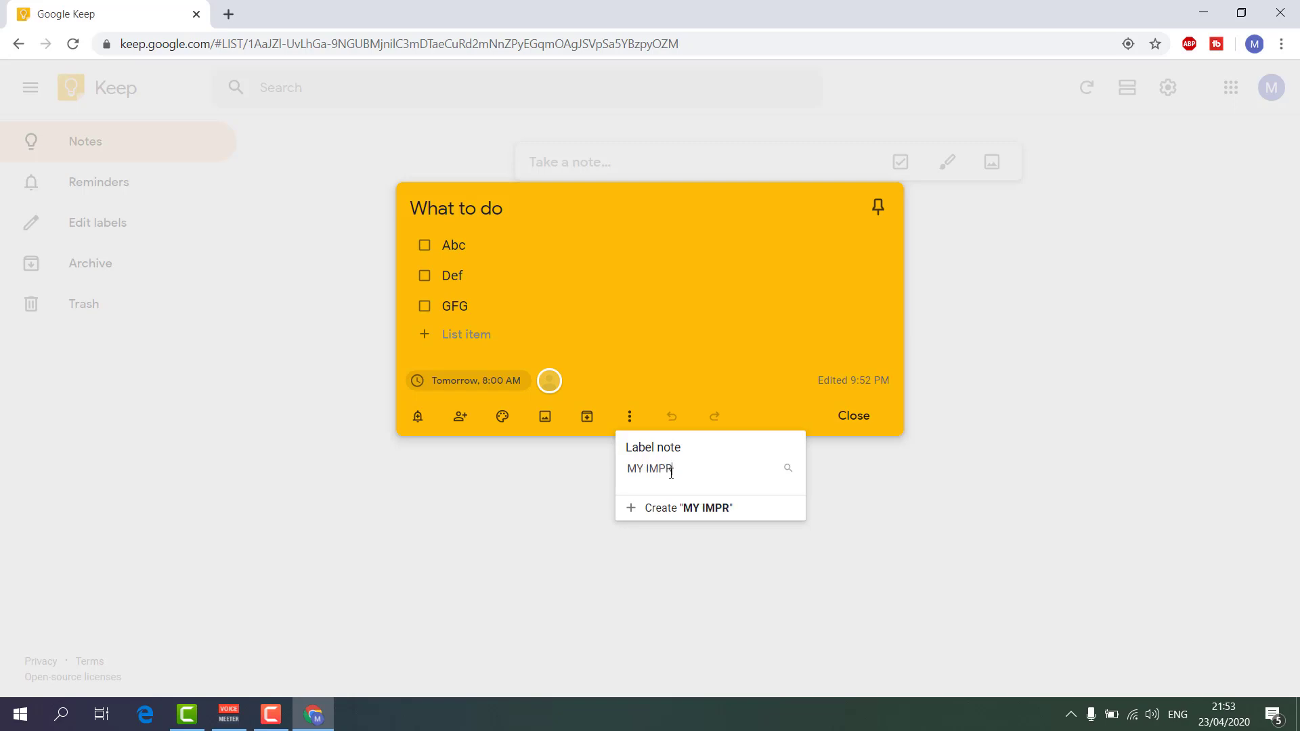
pyautogui.write('Y IMPOR')
pyautogui.write('TAN')
pyautogui.press('BackSpace')
pyautogui.write('ANT THI')
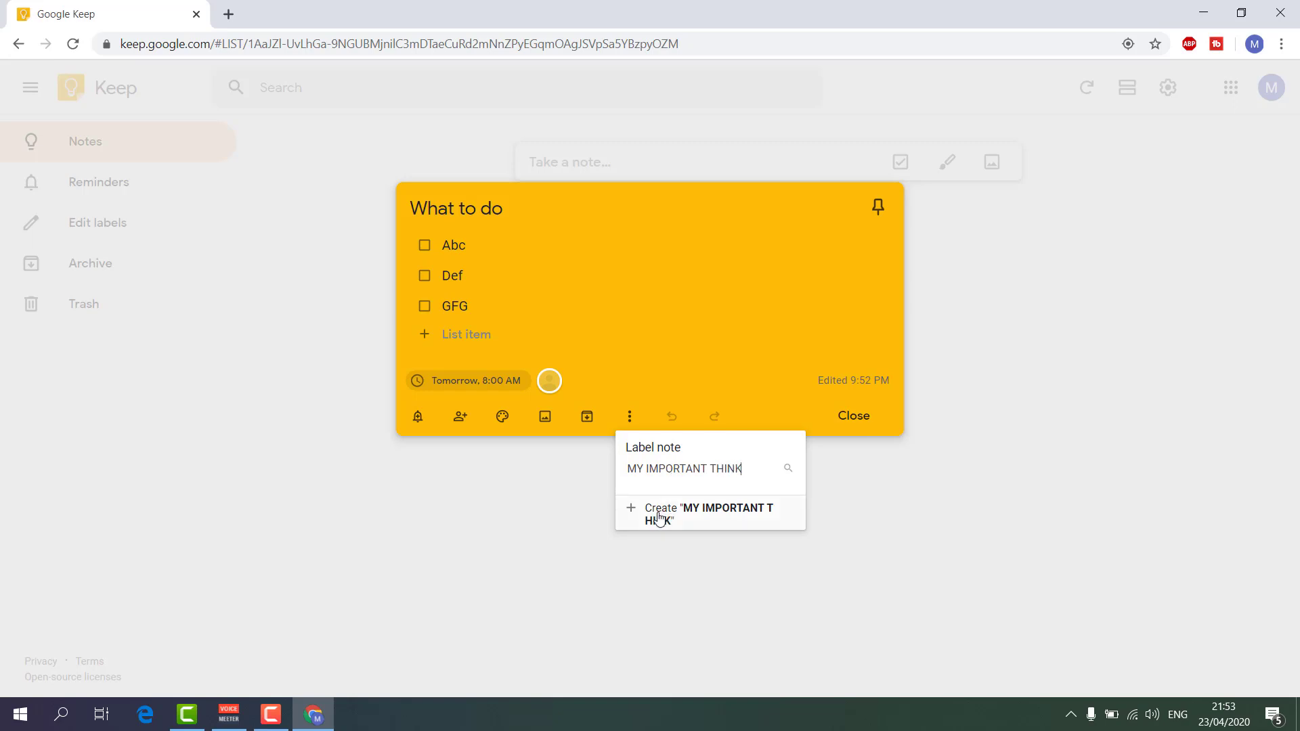
pyautogui.write('NK')
pyautogui.click(659, 516)
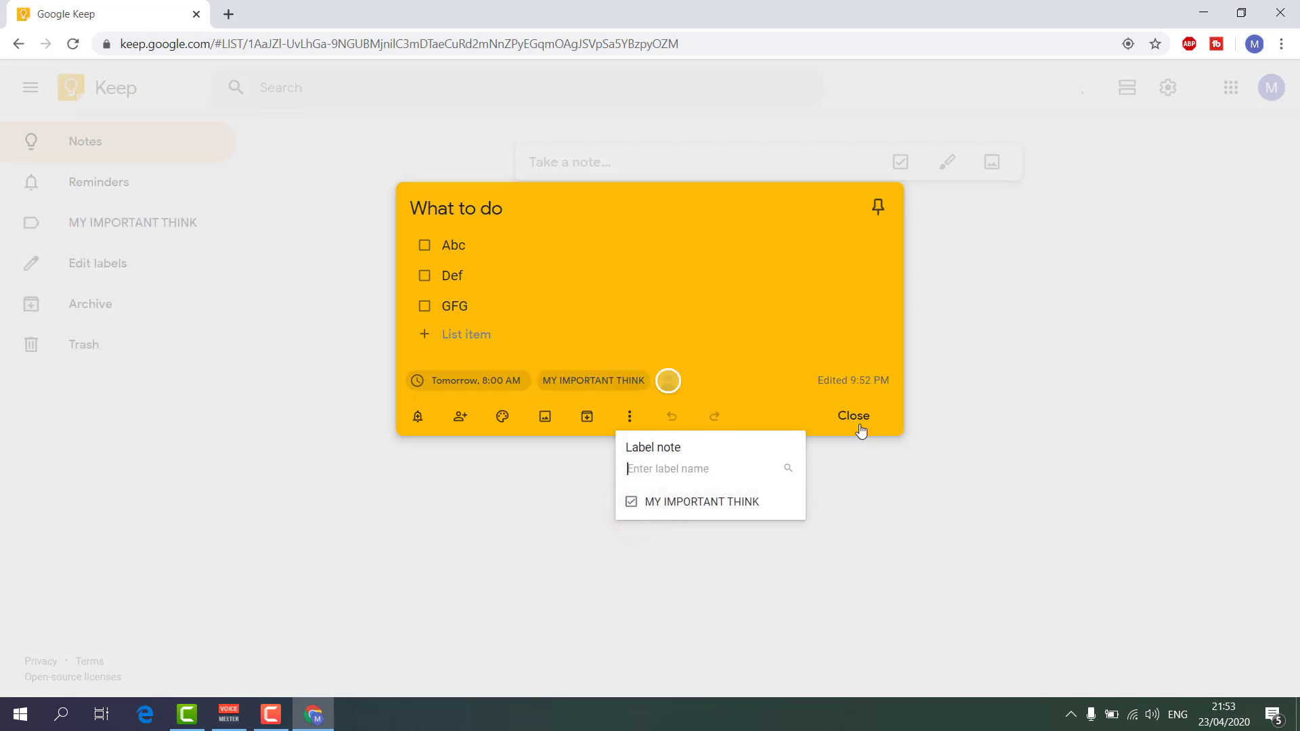
# Close the note, filter by the MY IMPORTANT THINK label, then return to all notes.
pyautogui.click(859, 426)
pyautogui.click(621, 479)
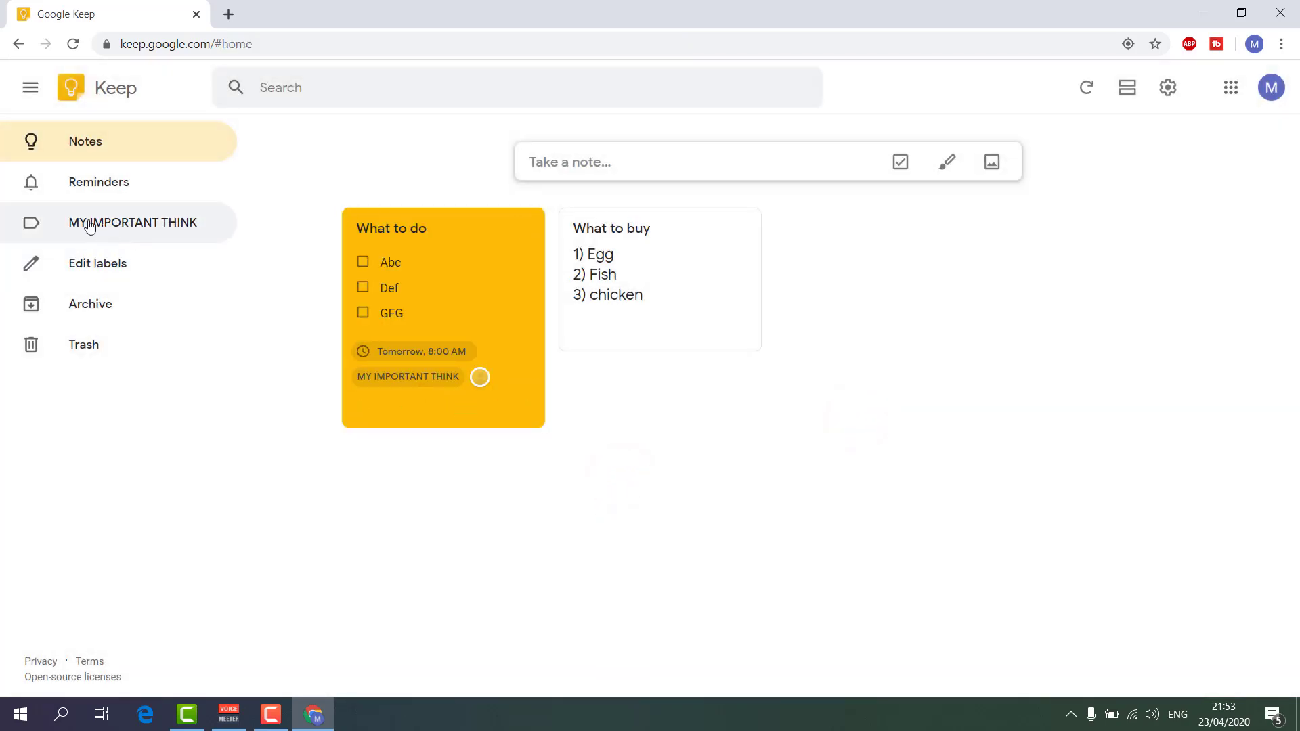
pyautogui.click(113, 231)
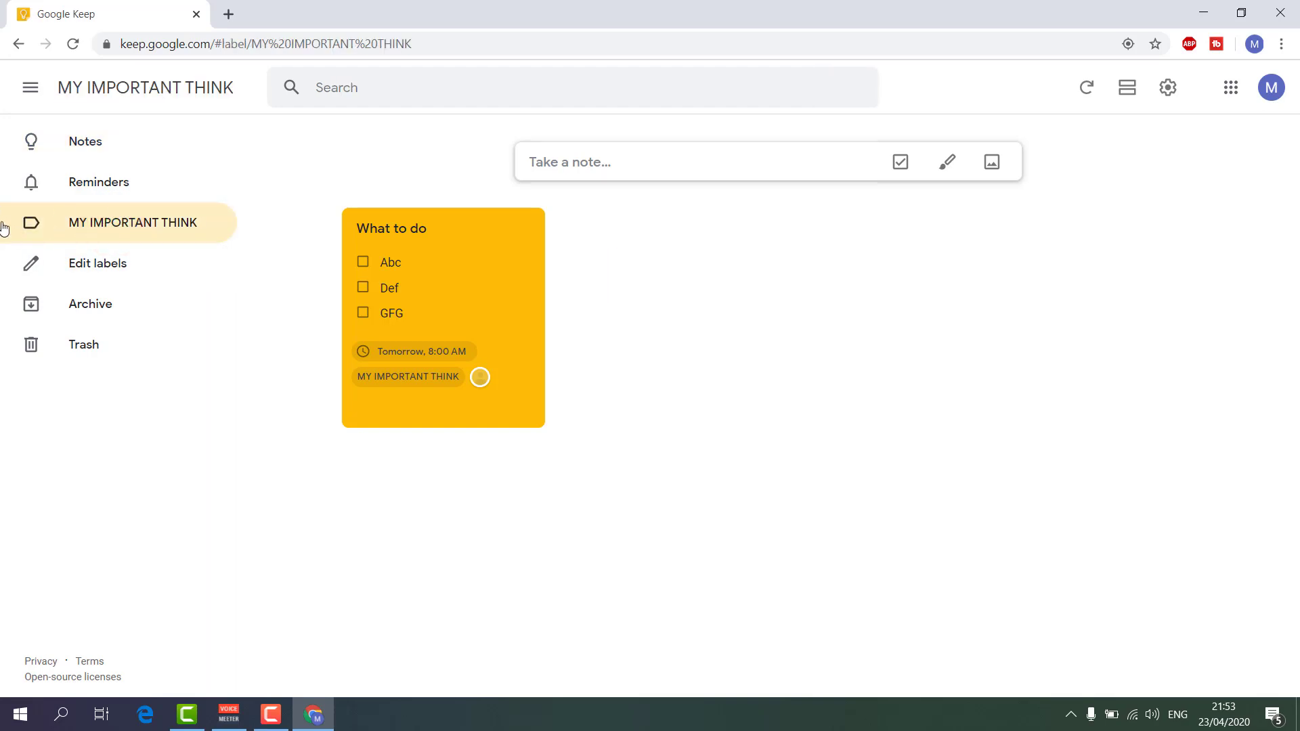
pyautogui.moveTo(534, 268)
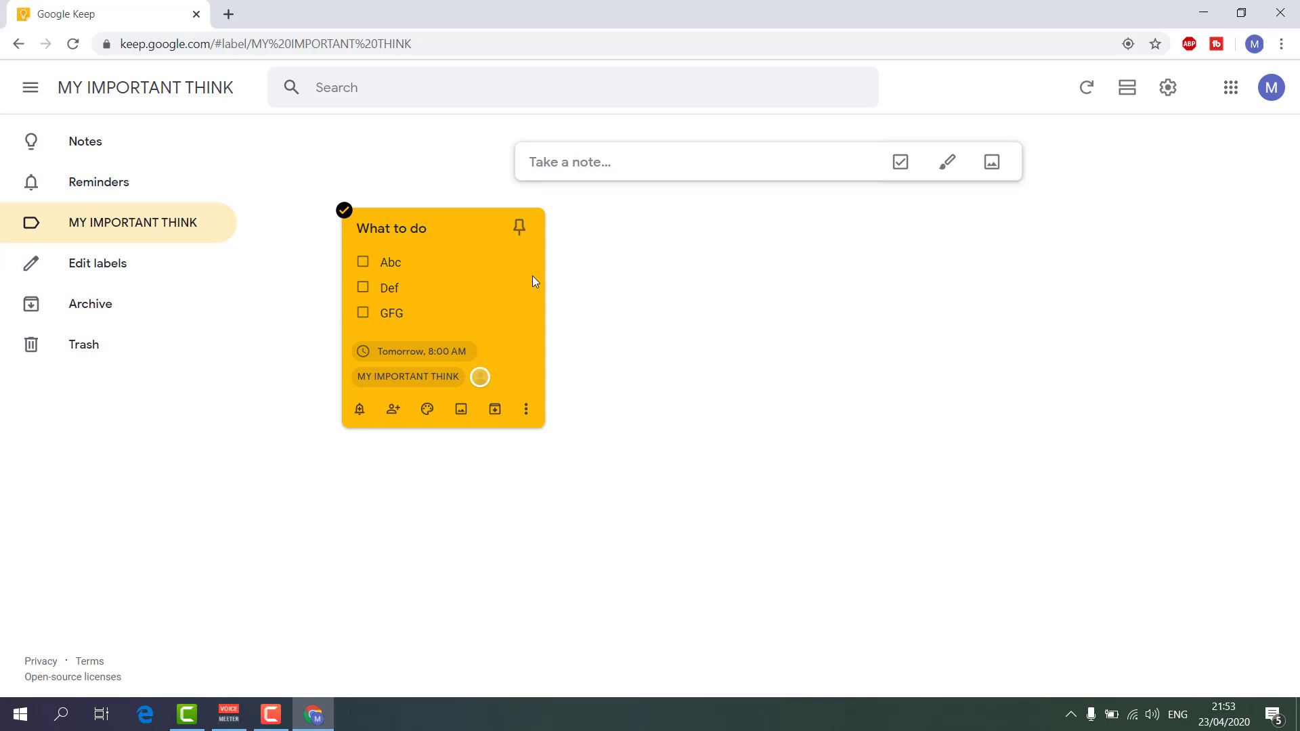
pyautogui.click(116, 155)
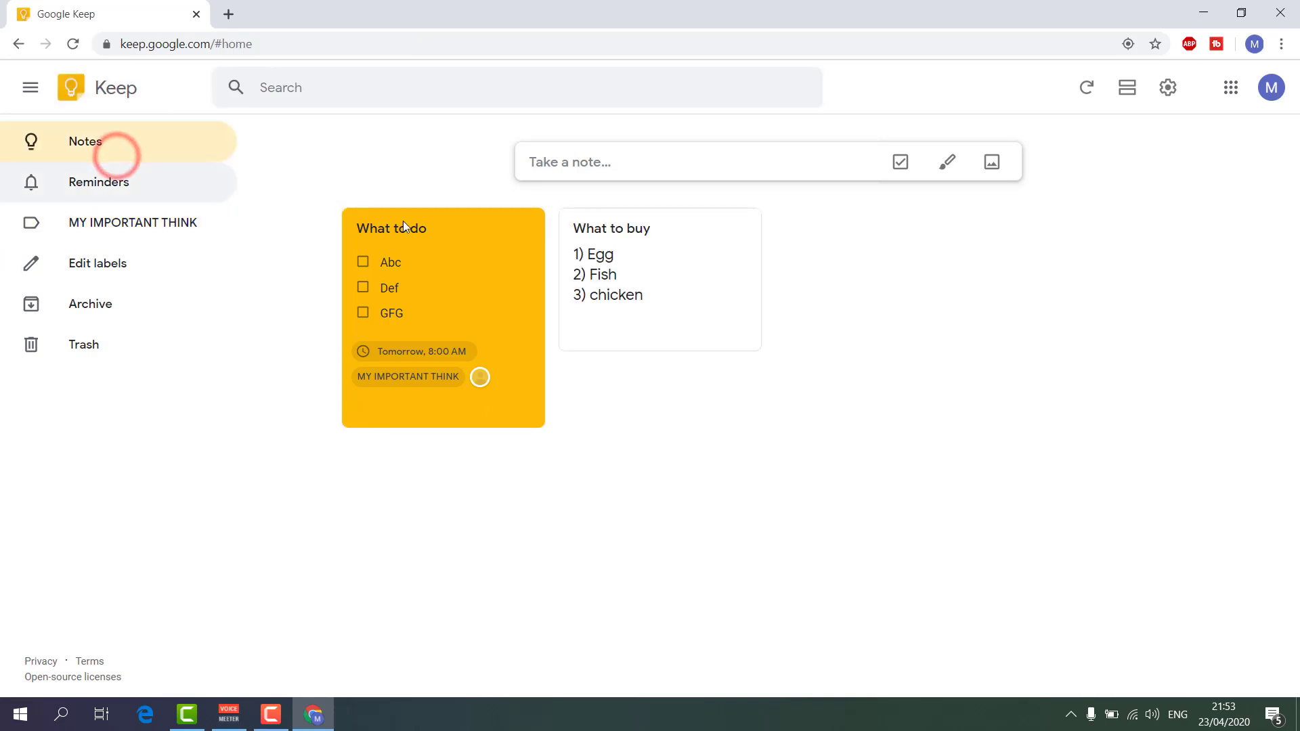
# Reopen the What to do checklist and remove its MY IMPORTANT THINK label.
pyautogui.moveTo(463, 368)
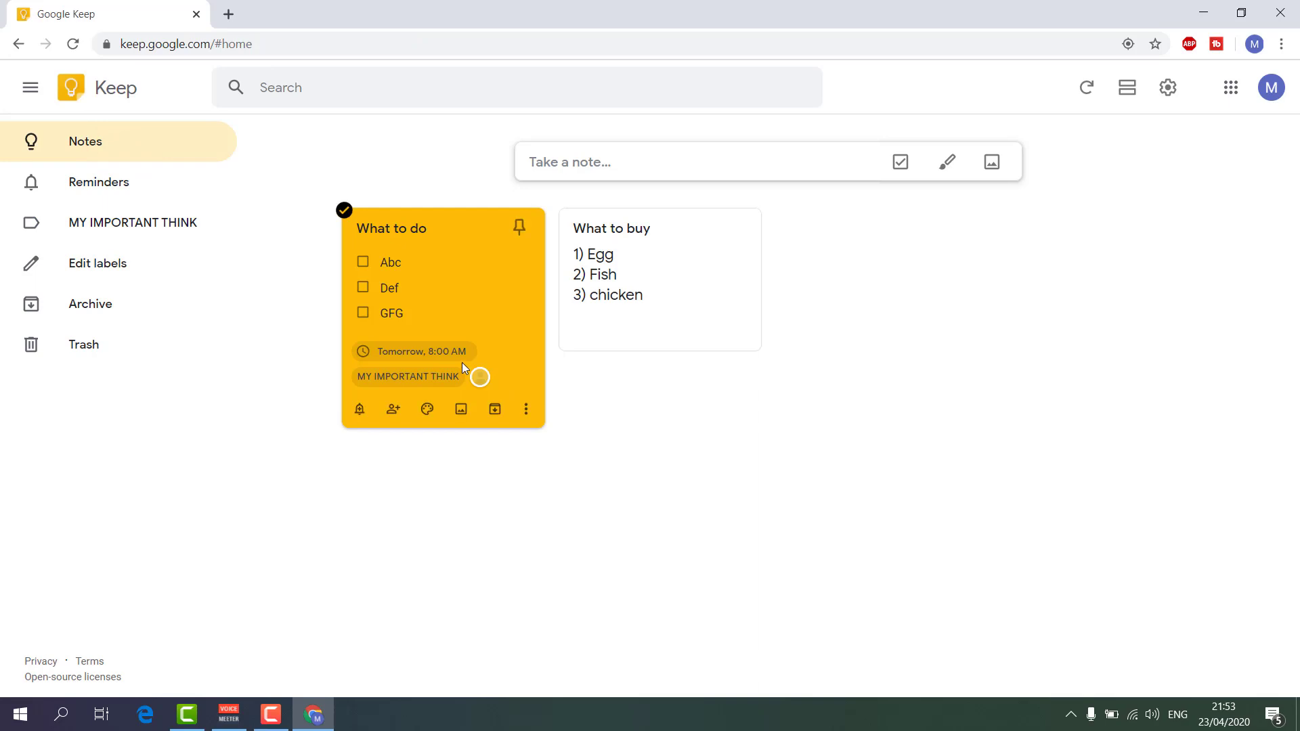
pyautogui.click(455, 288)
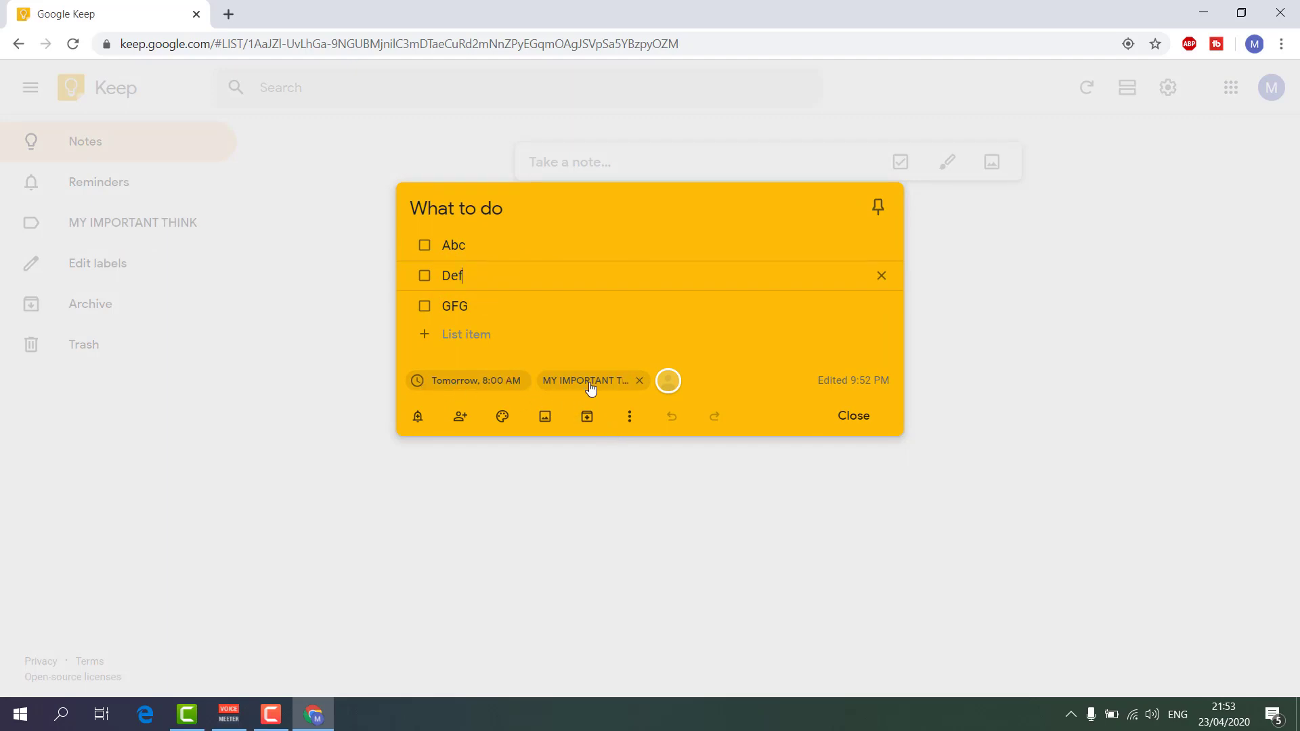
pyautogui.click(640, 382)
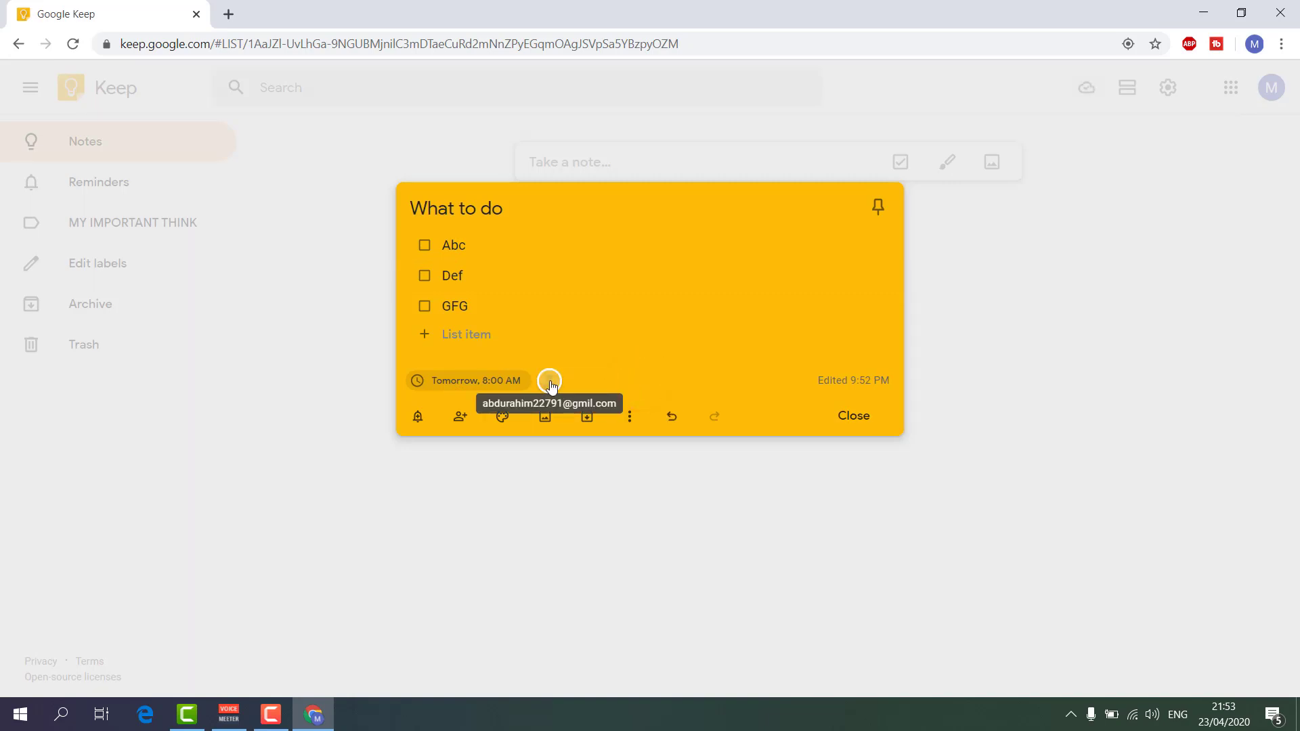
pyautogui.click(633, 420)
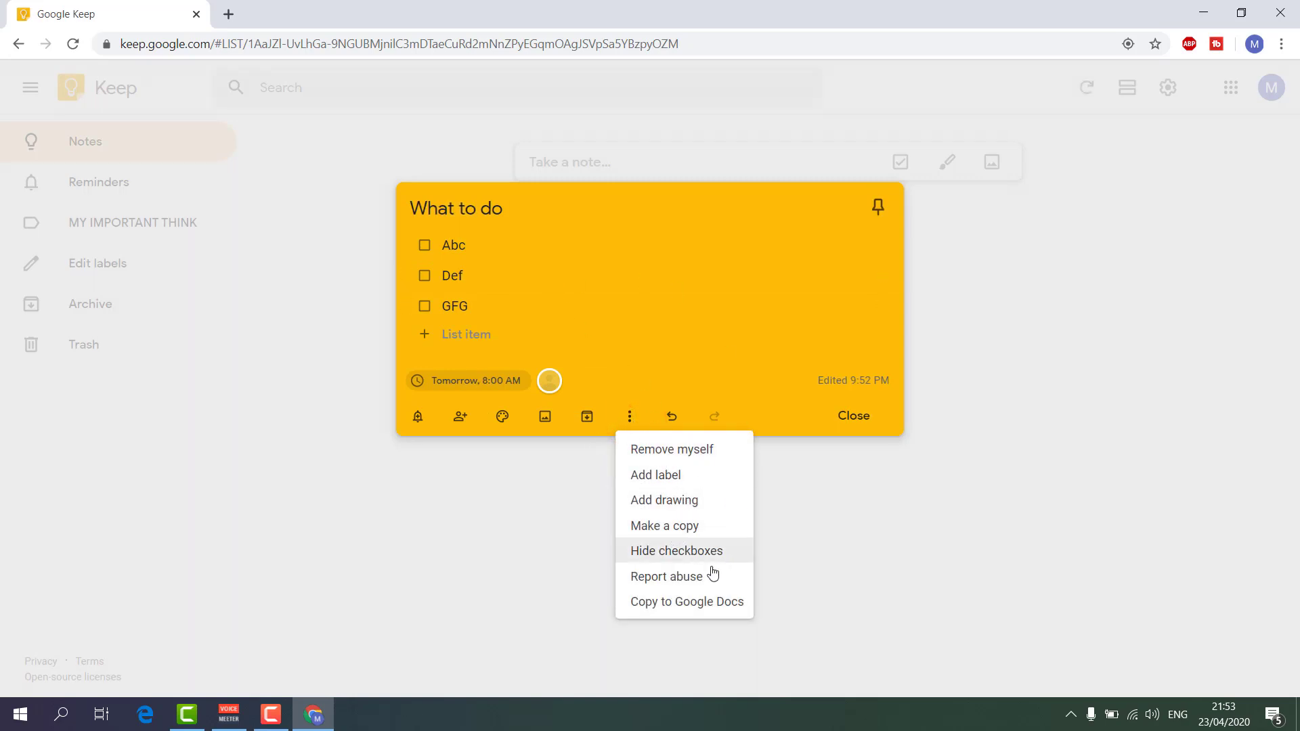
# Make a copy of the What to do checklist, then select the copy and show its options.
pyautogui.click(704, 531)
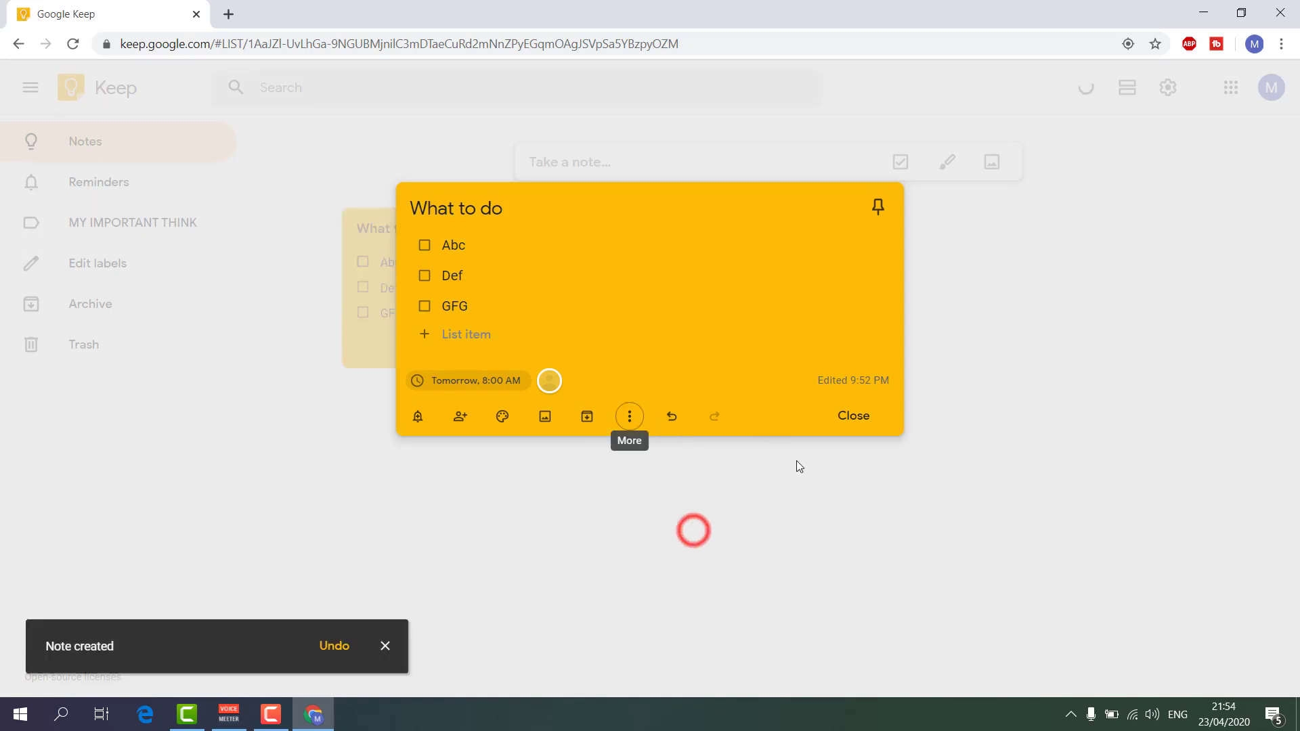
pyautogui.click(854, 416)
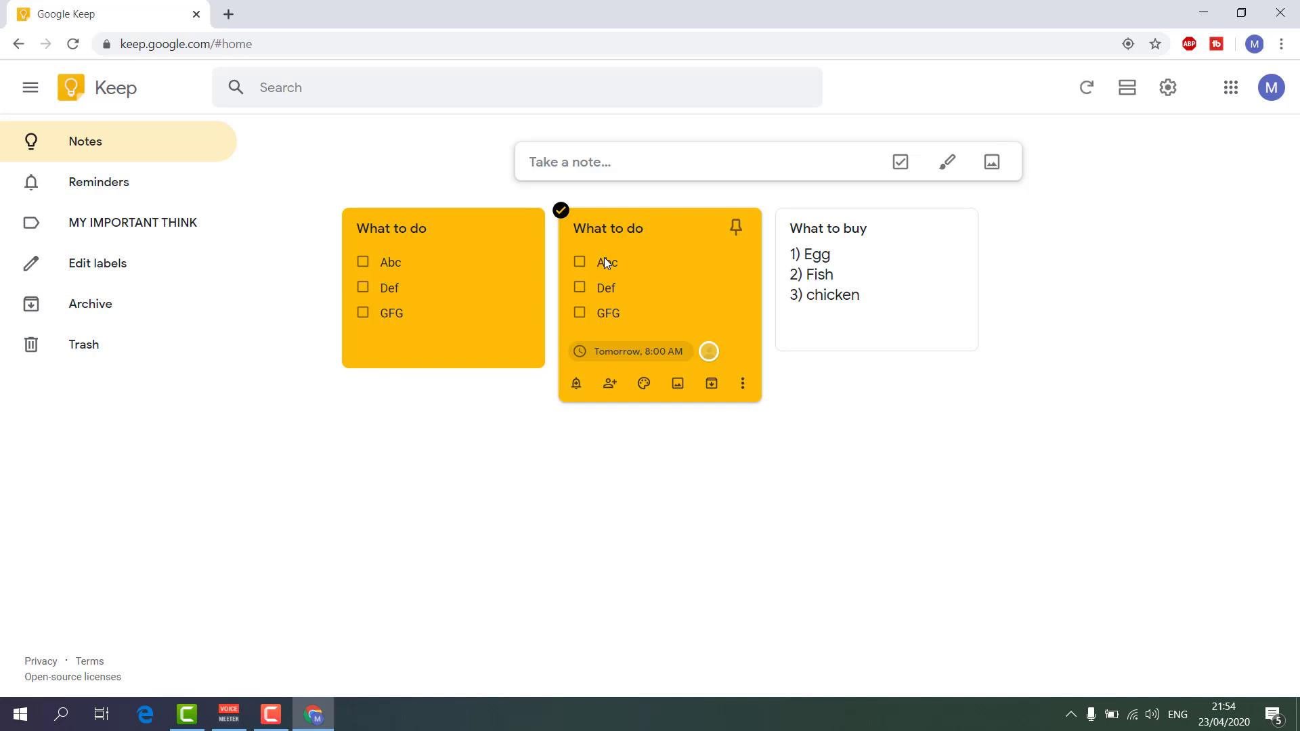
pyautogui.click(515, 260)
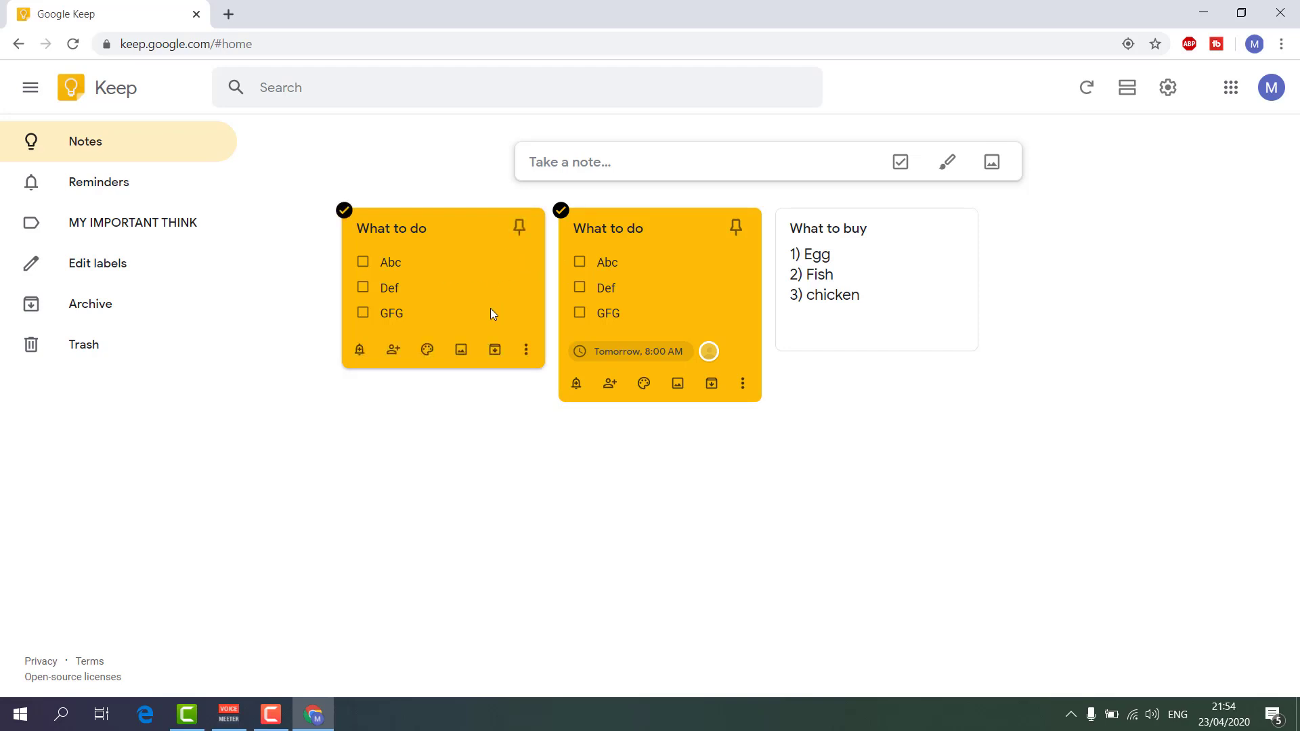
pyautogui.click(525, 353)
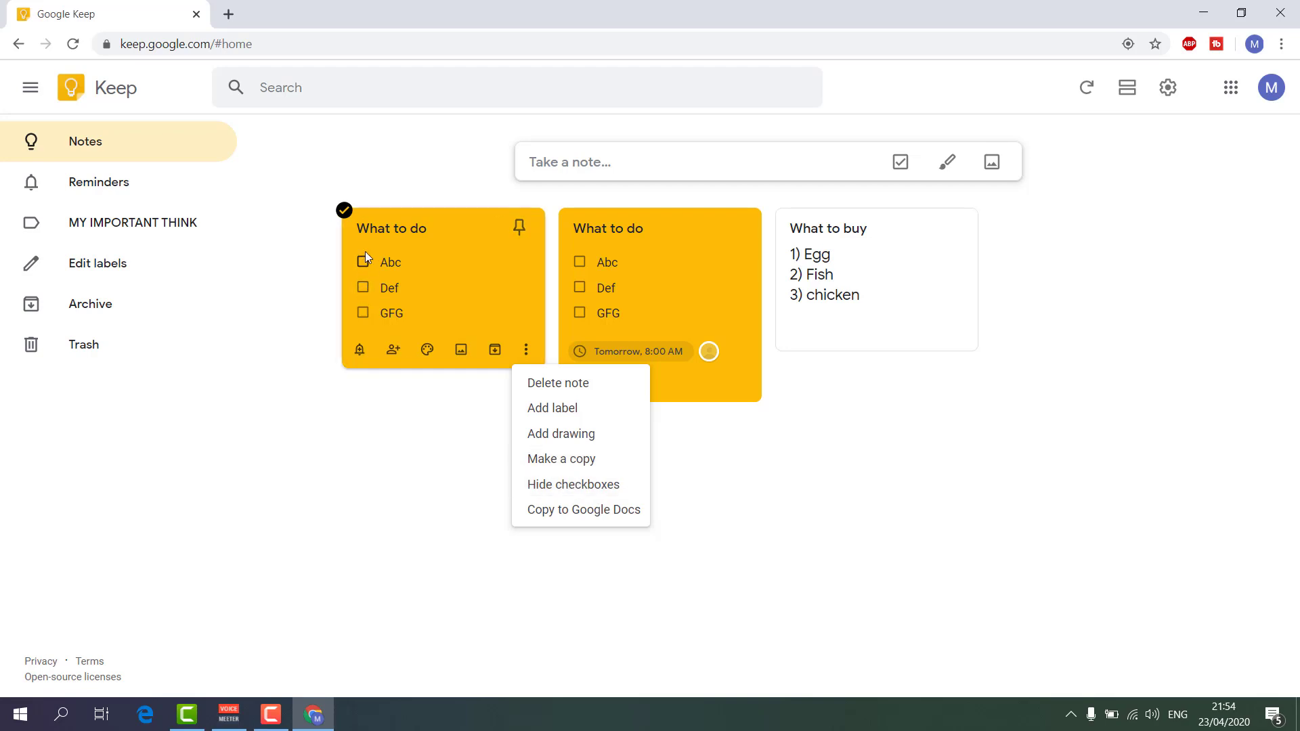
pyautogui.click(567, 486)
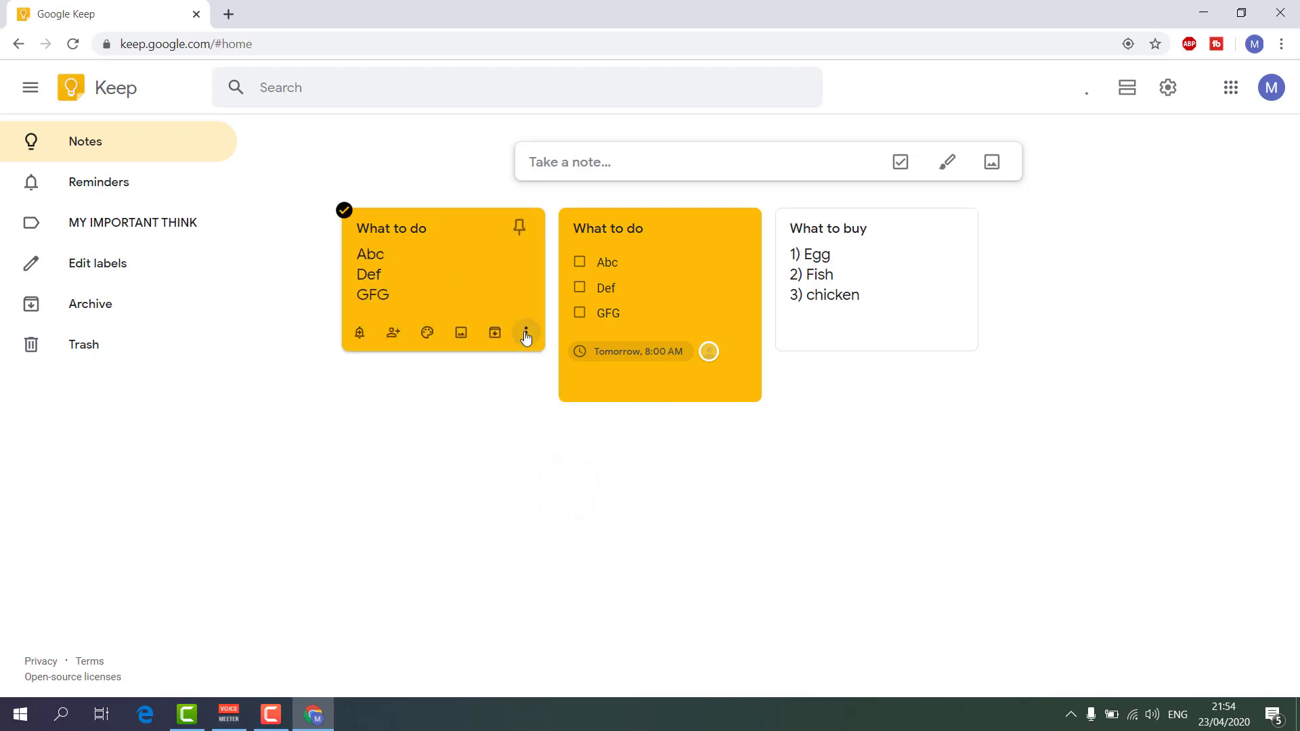
pyautogui.click(526, 335)
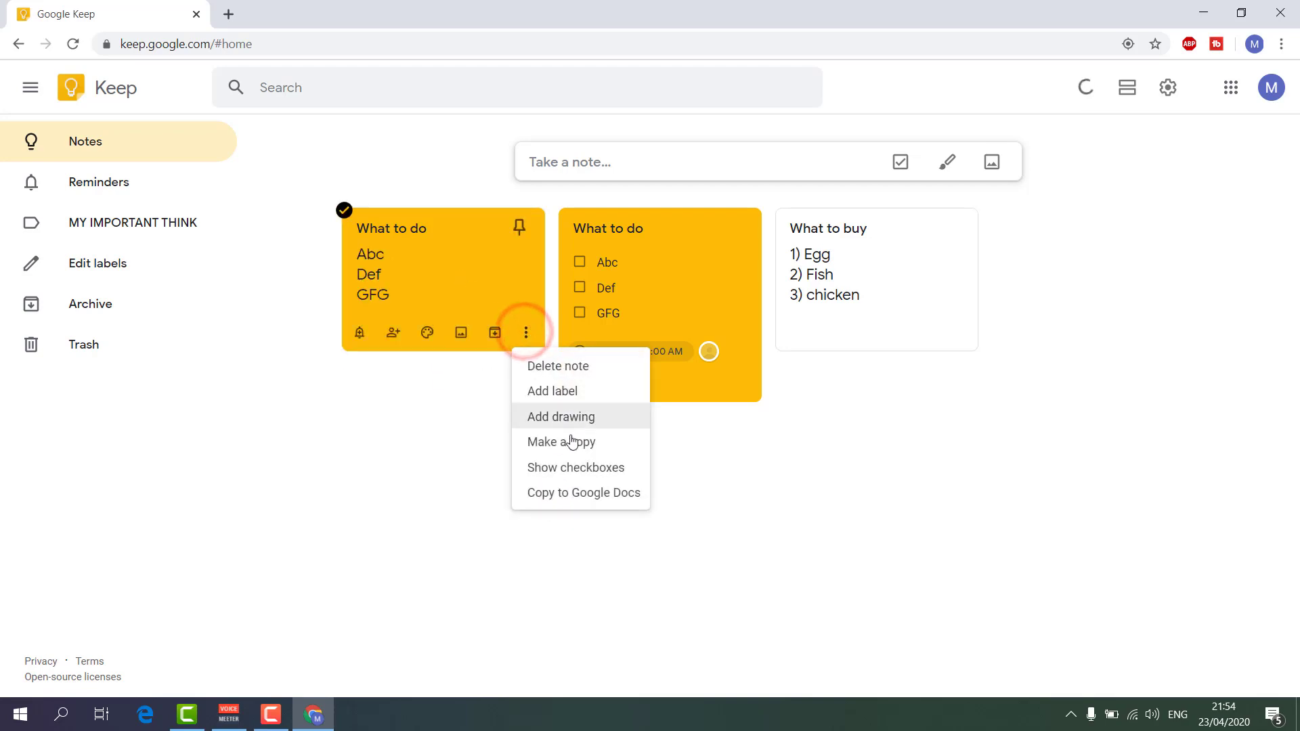
pyautogui.click(572, 472)
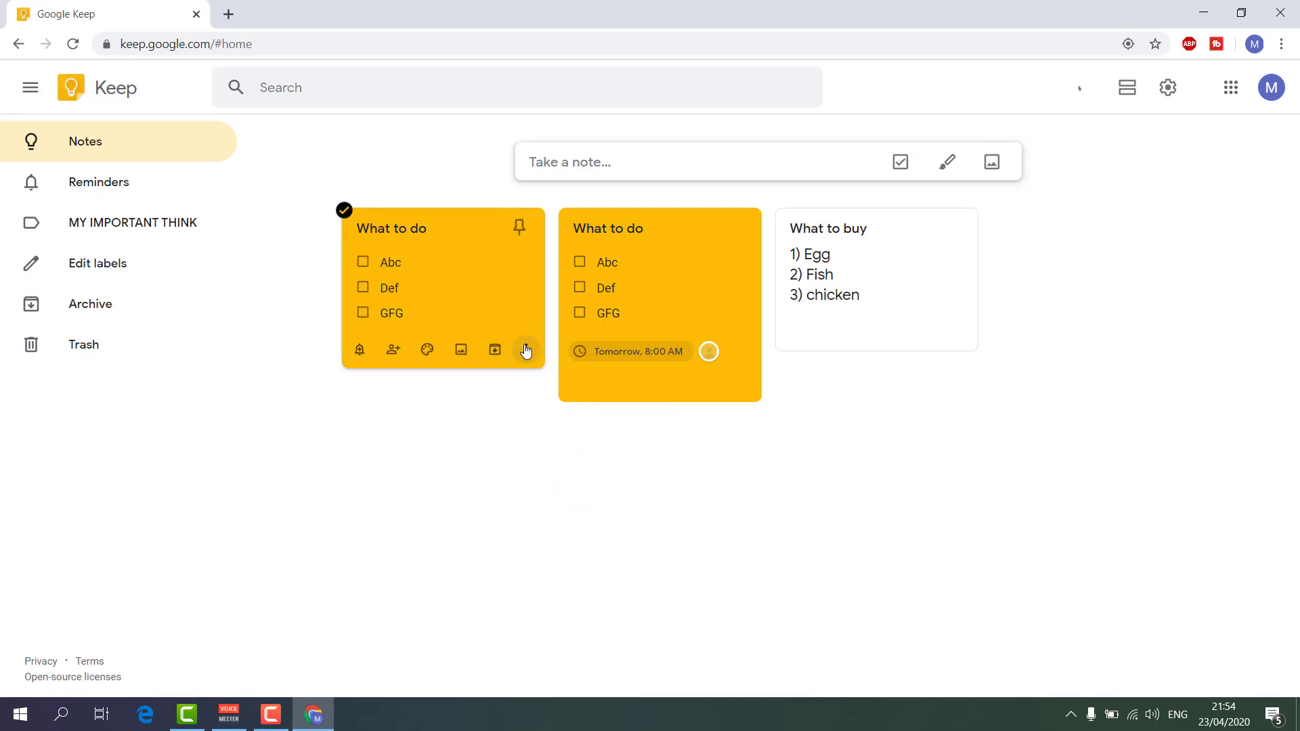
pyautogui.click(526, 349)
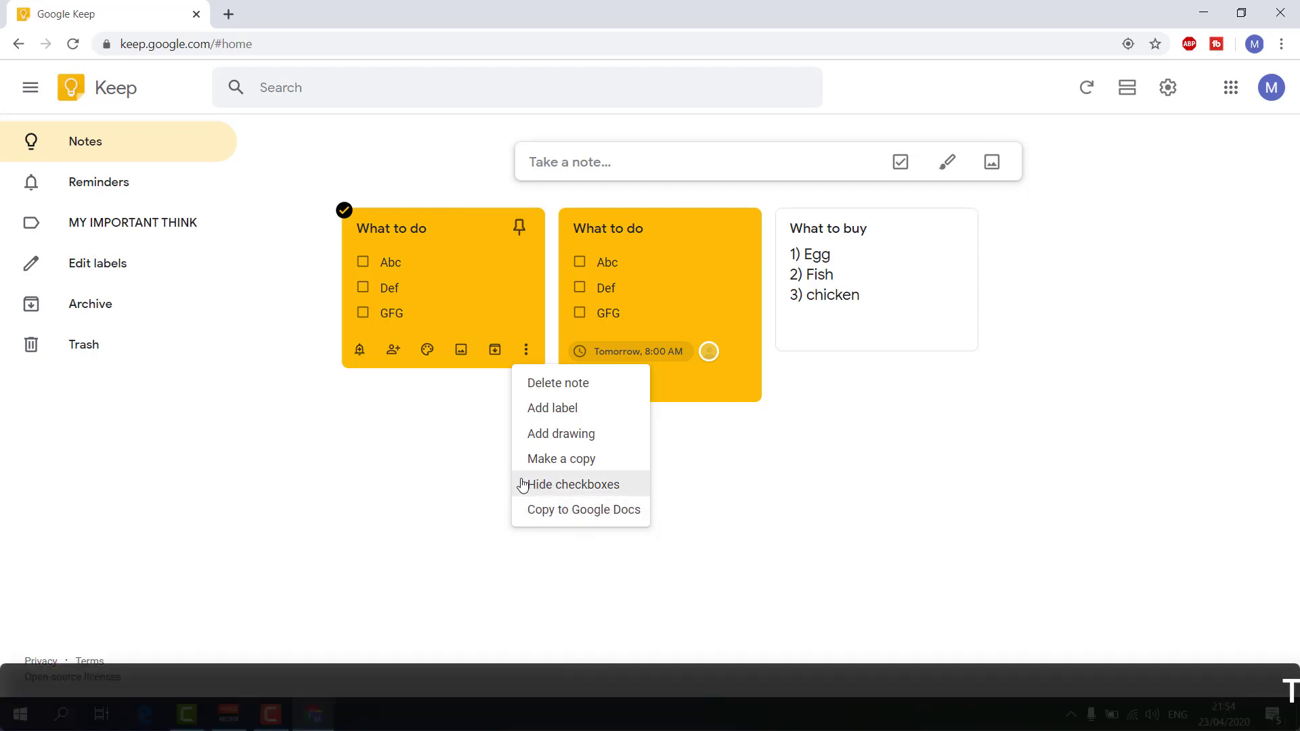
# Dismiss the copy's More menu and deselect it, leaving all three notes visible.
pyautogui.click(842, 535)
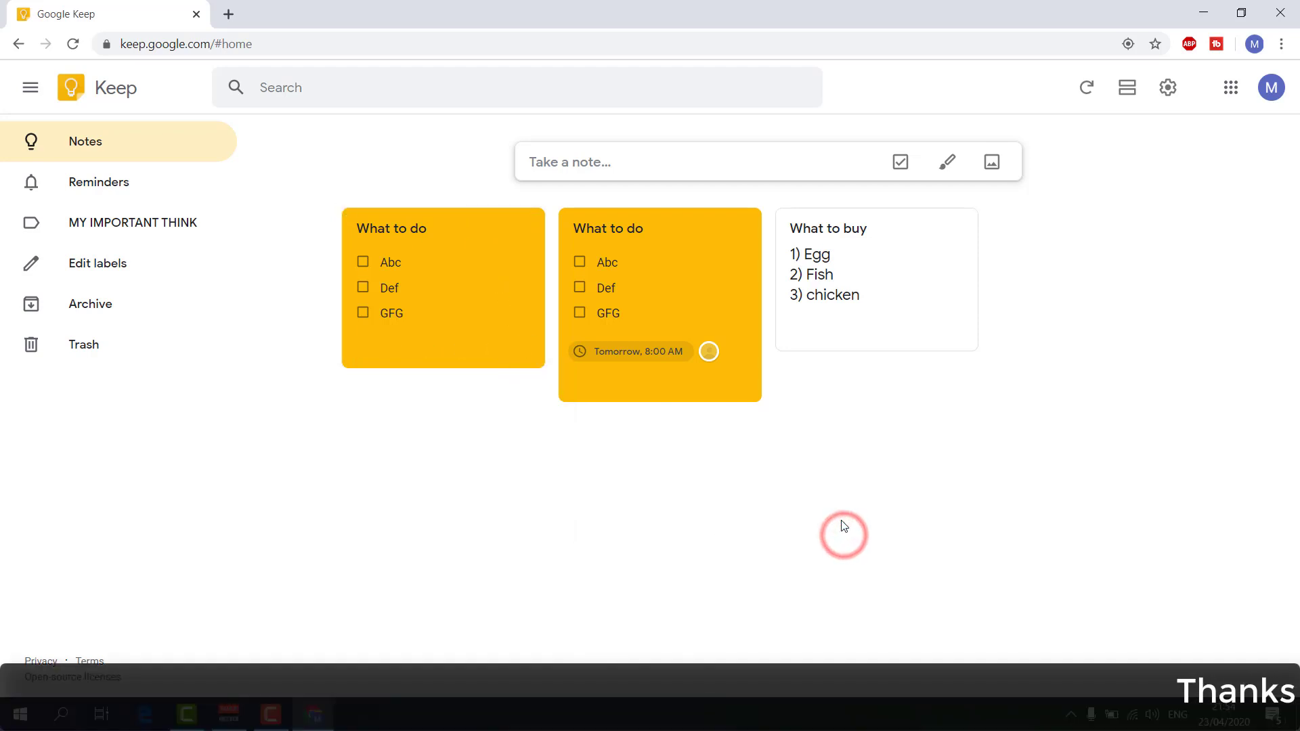